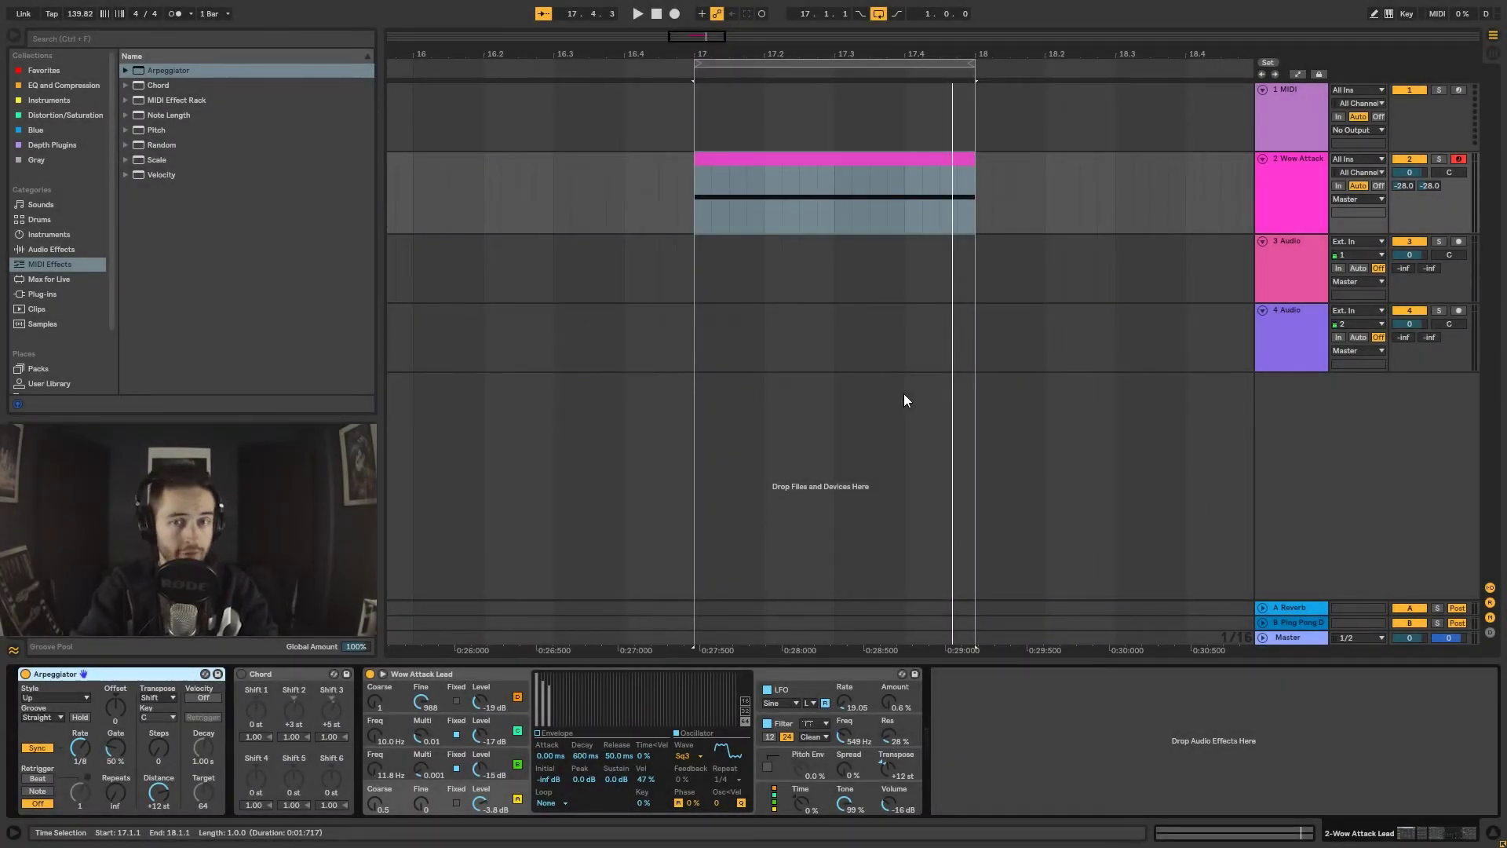
Select the Wow Attack clip, then compare the empty 1 MIDI track with the Wow Attack track's devices.
left_click(864, 212)
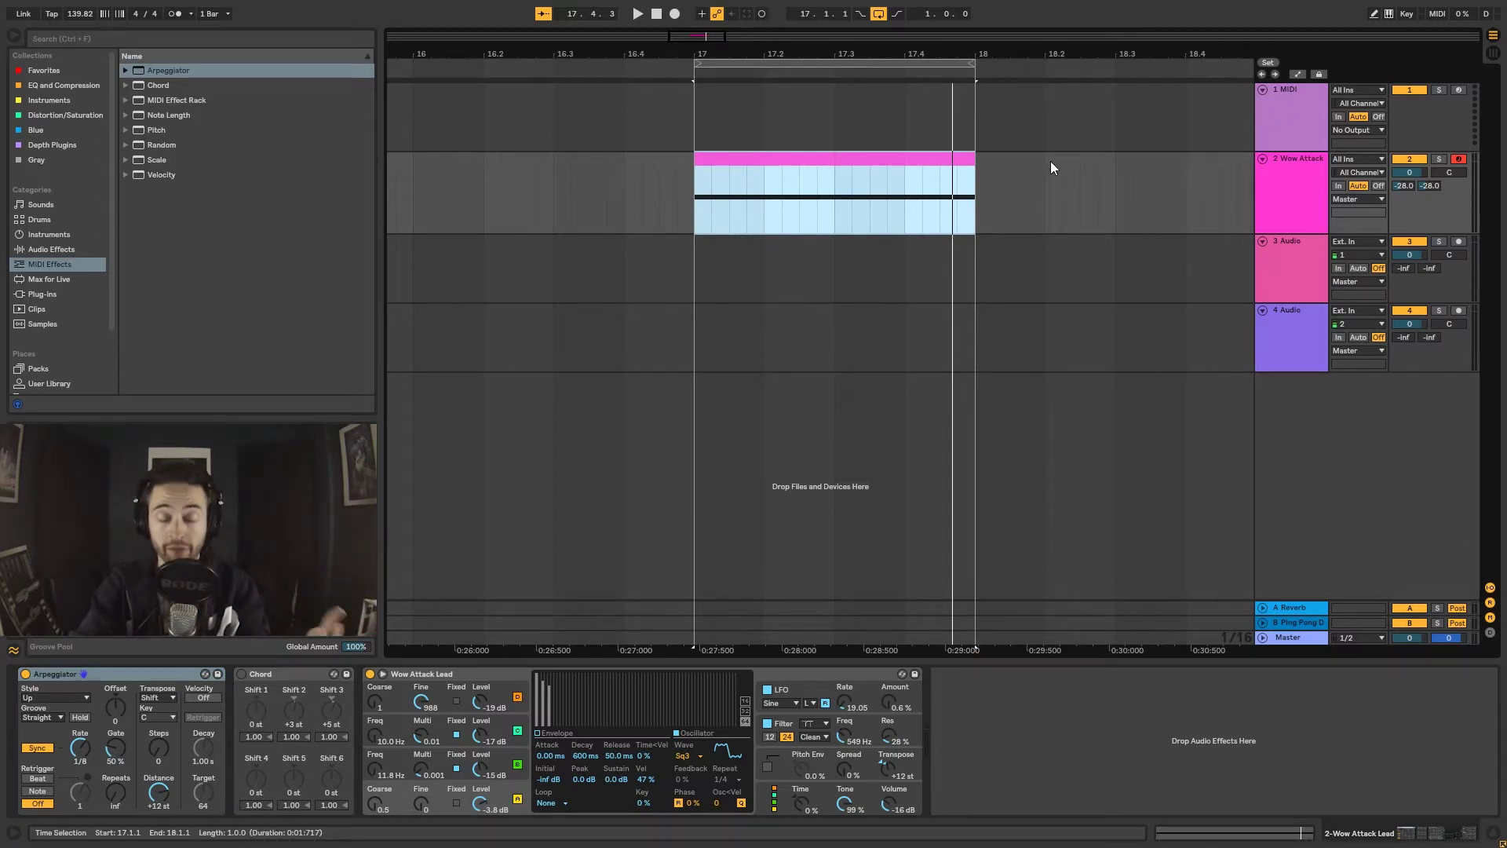
left_click(1289, 116)
left_click(1282, 172)
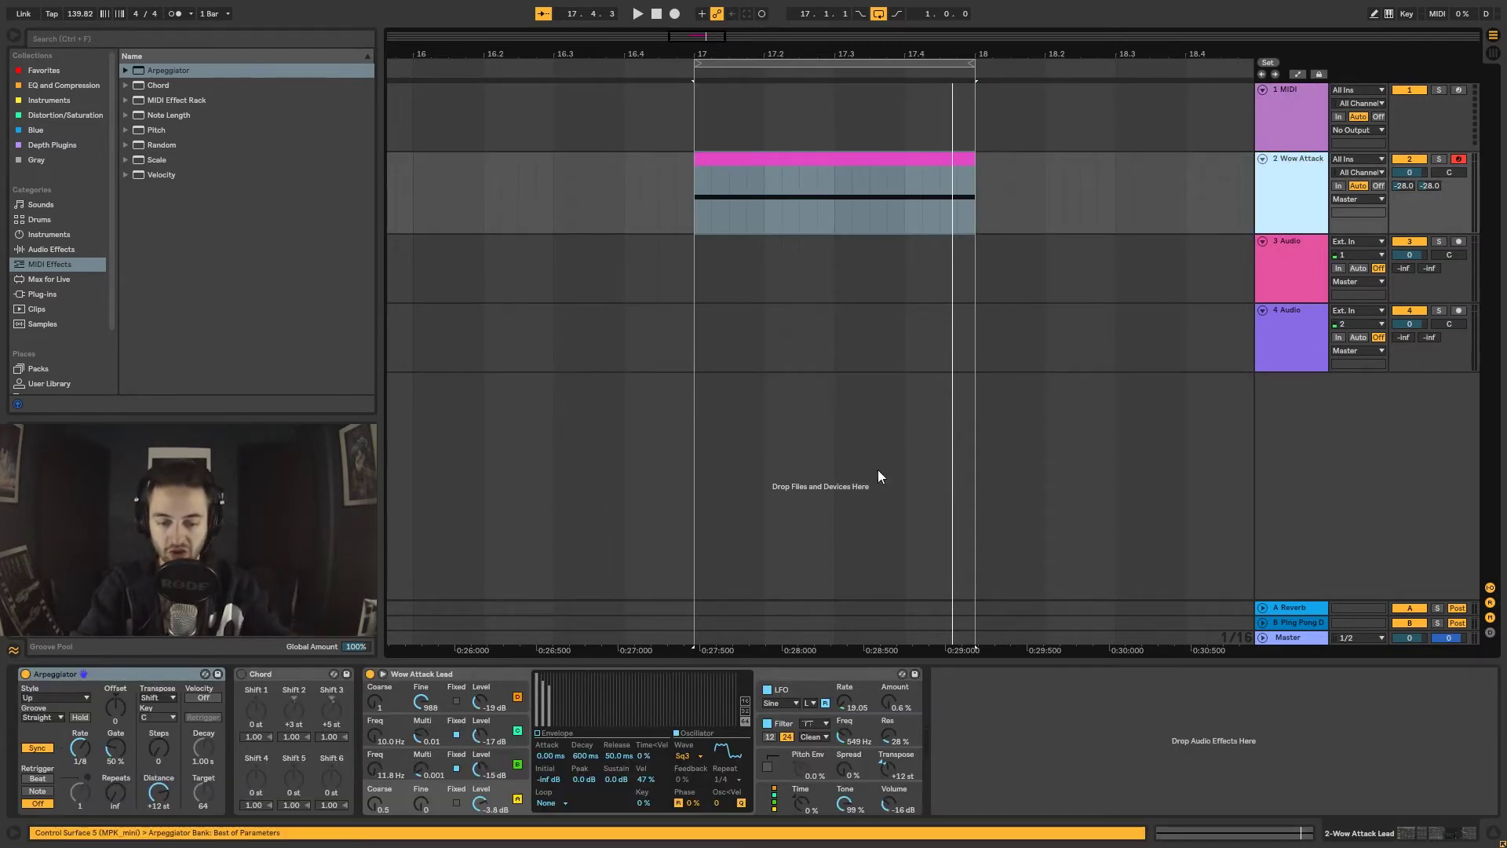
Delete the unused 1 MIDI, 3 Audio and 2 Audio tracks.
left_click(1279, 116)
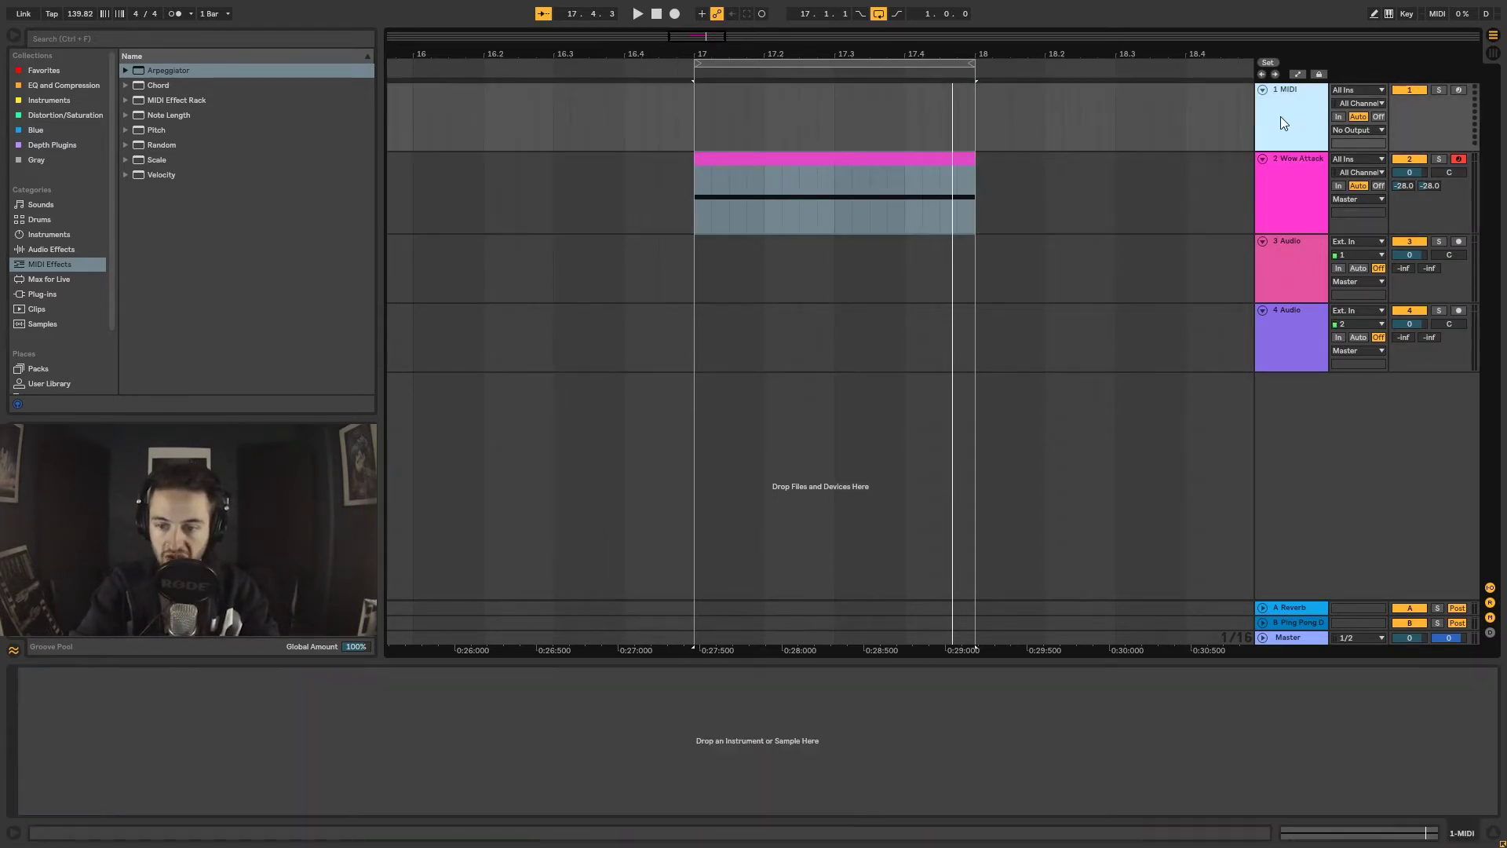
key("Delete")
left_click(1288, 199)
key("Delete")
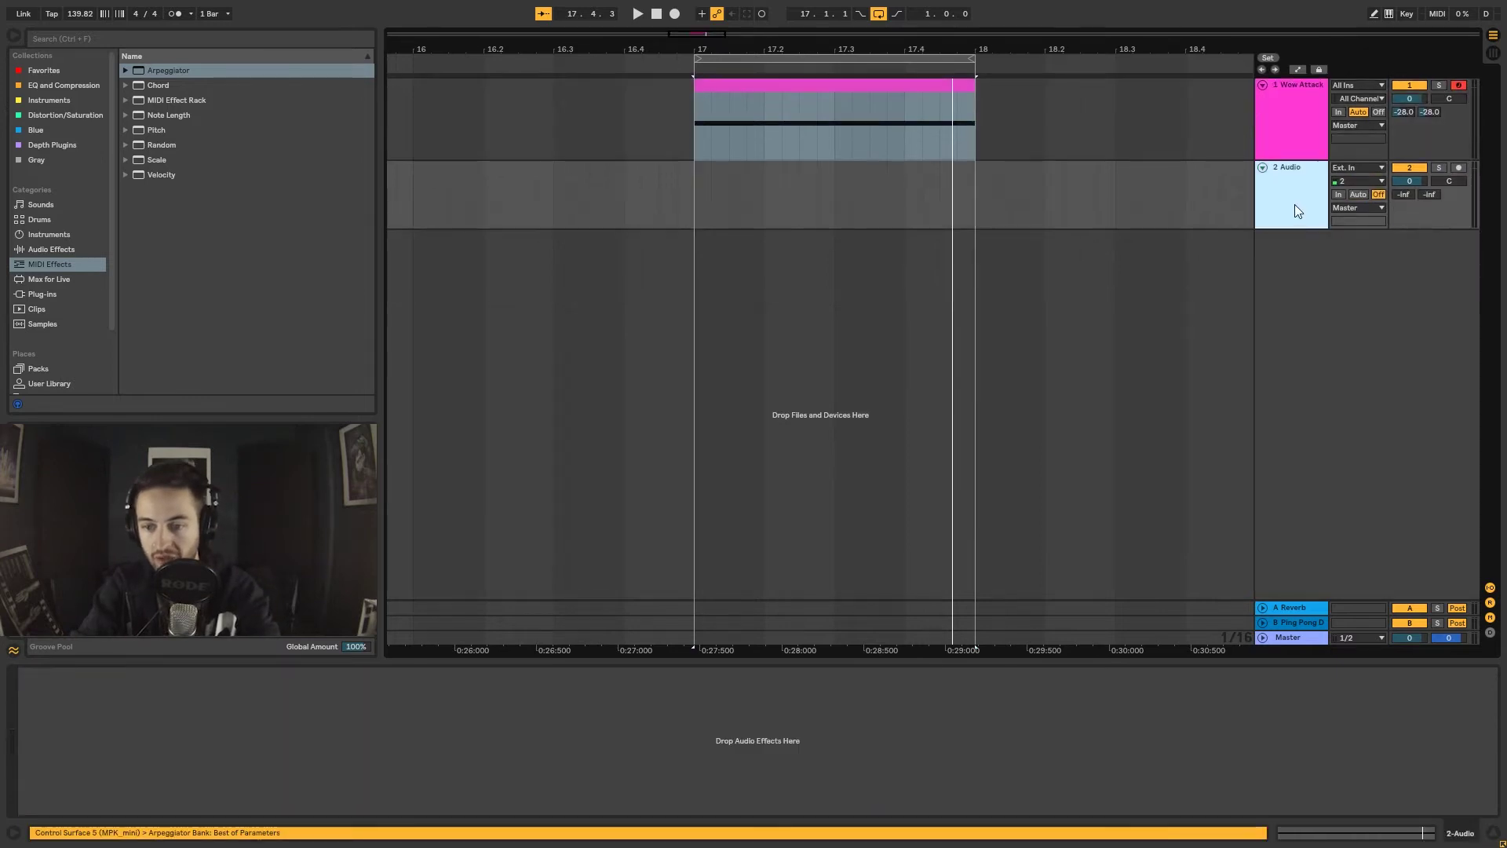
key("Delete")
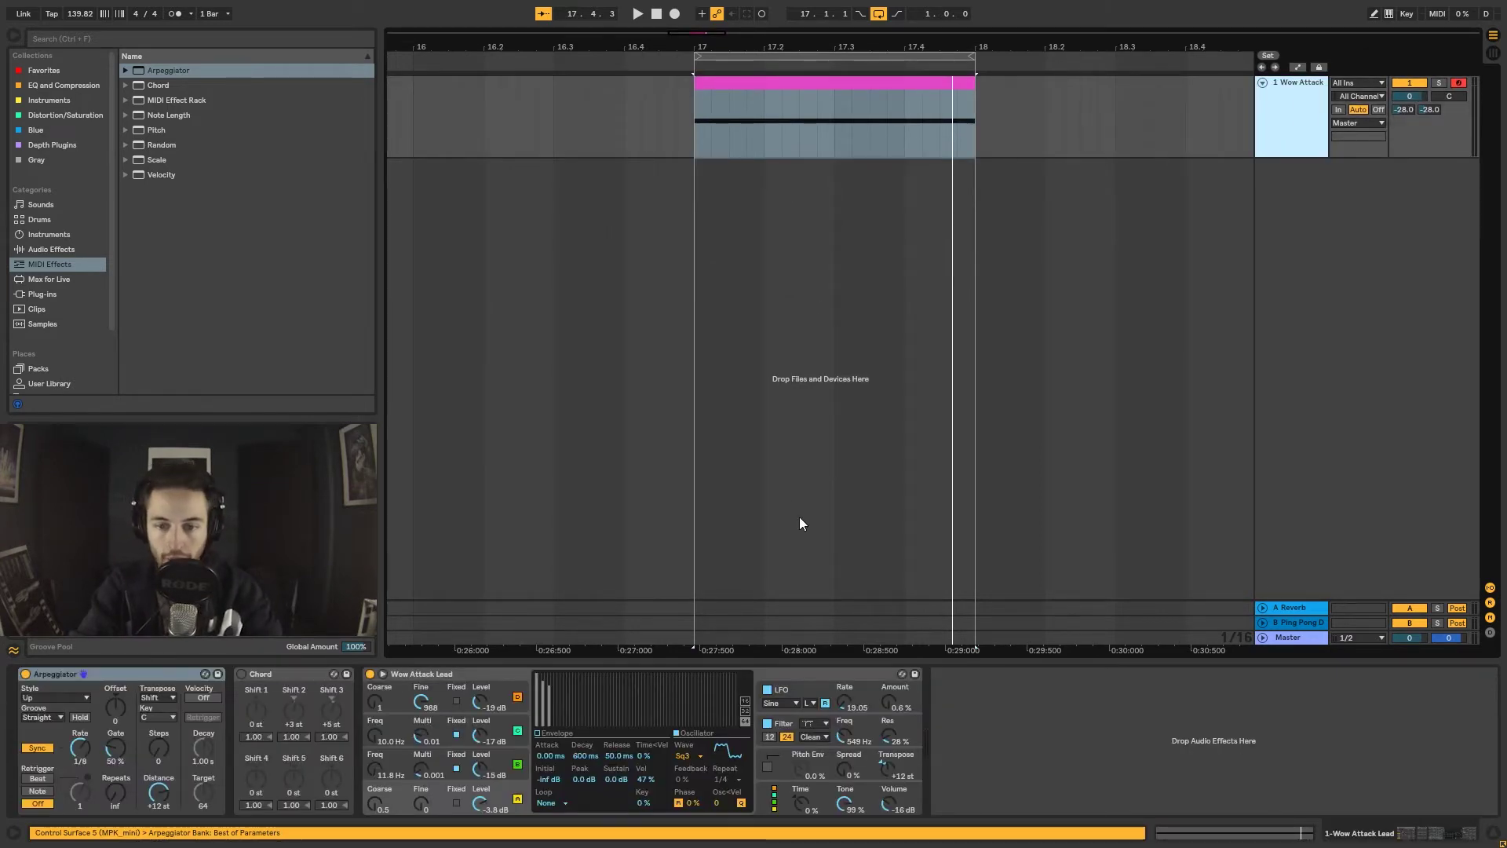
Switch off the Wow Attack Arpeggiator and browse the Instruments and MIDI Effects categories.
left_click(421, 680)
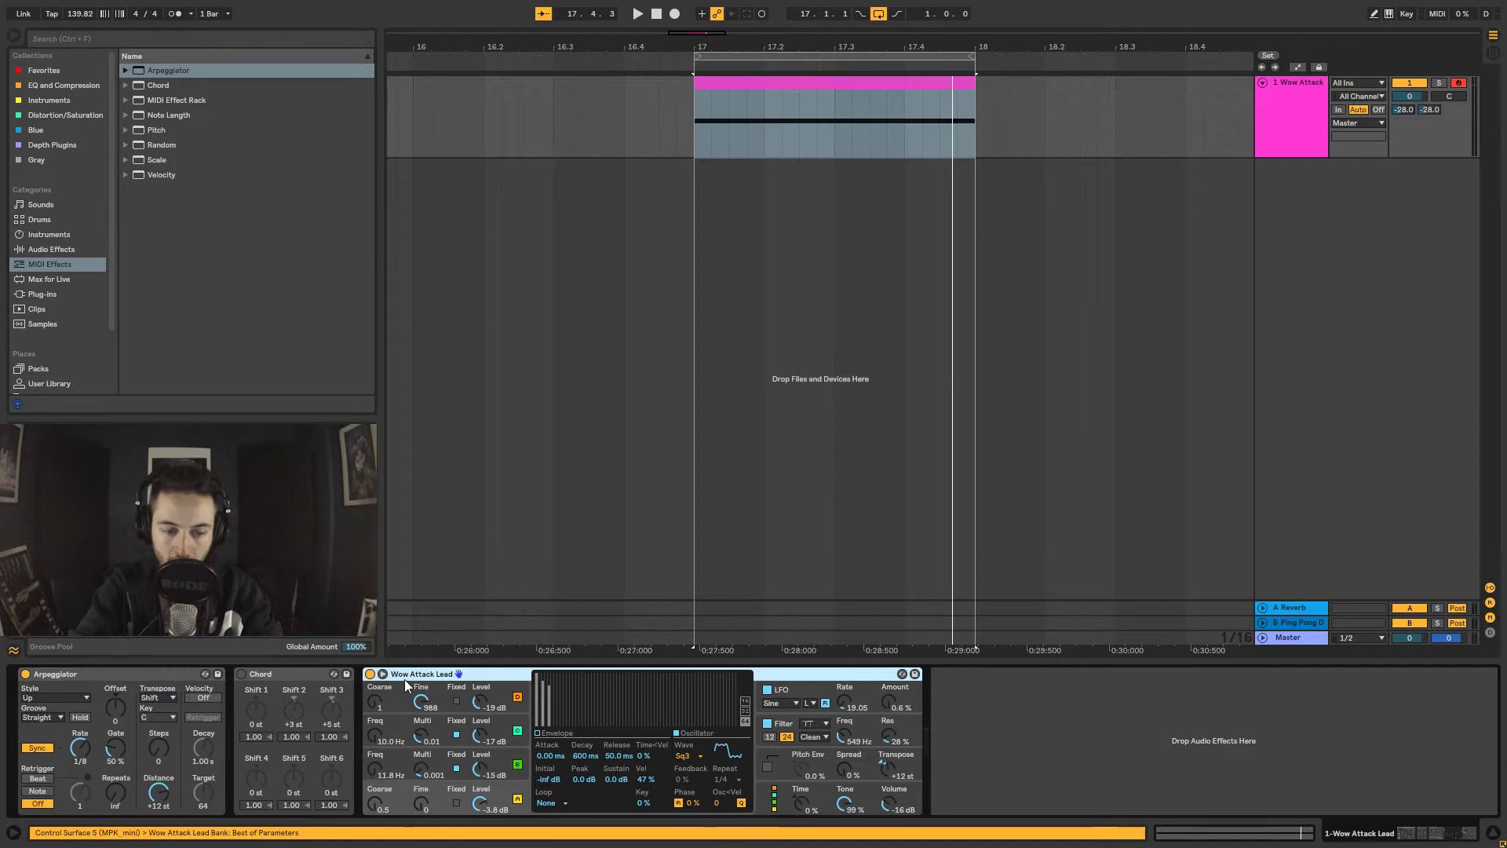
left_click(26, 674)
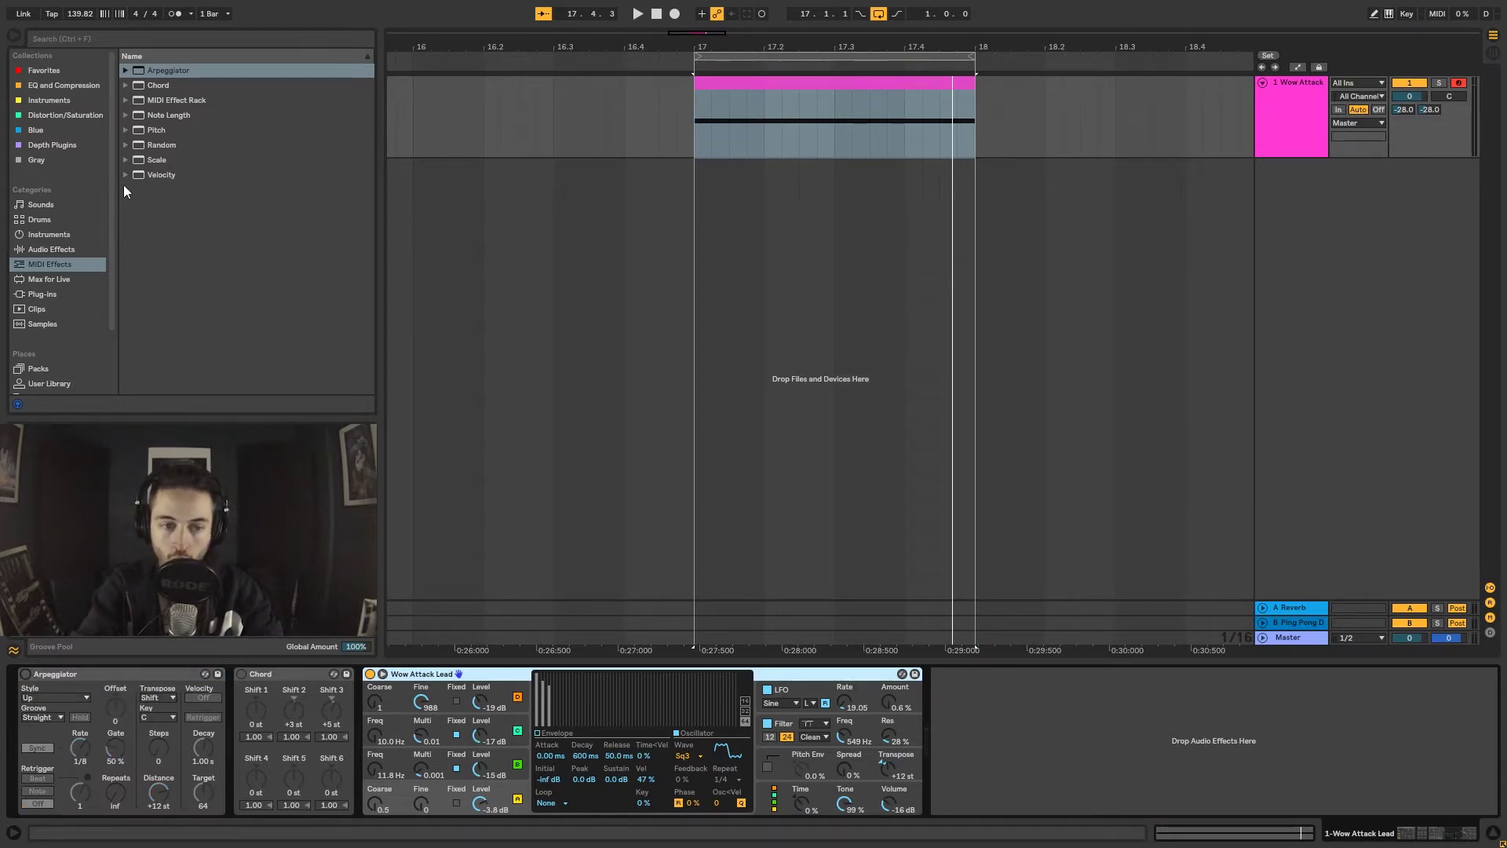
left_click(41, 235)
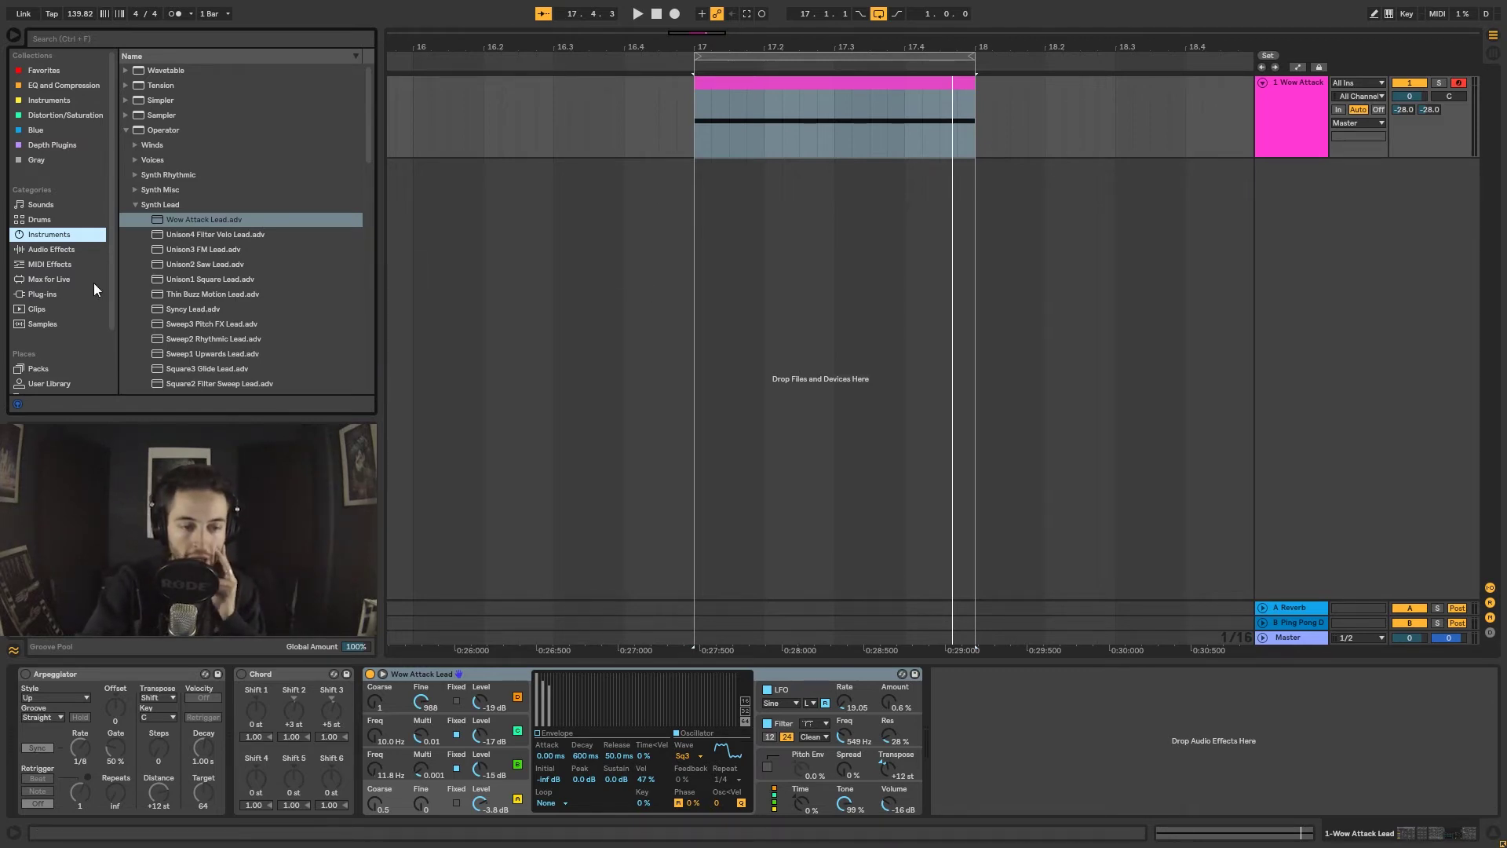
left_click(46, 265)
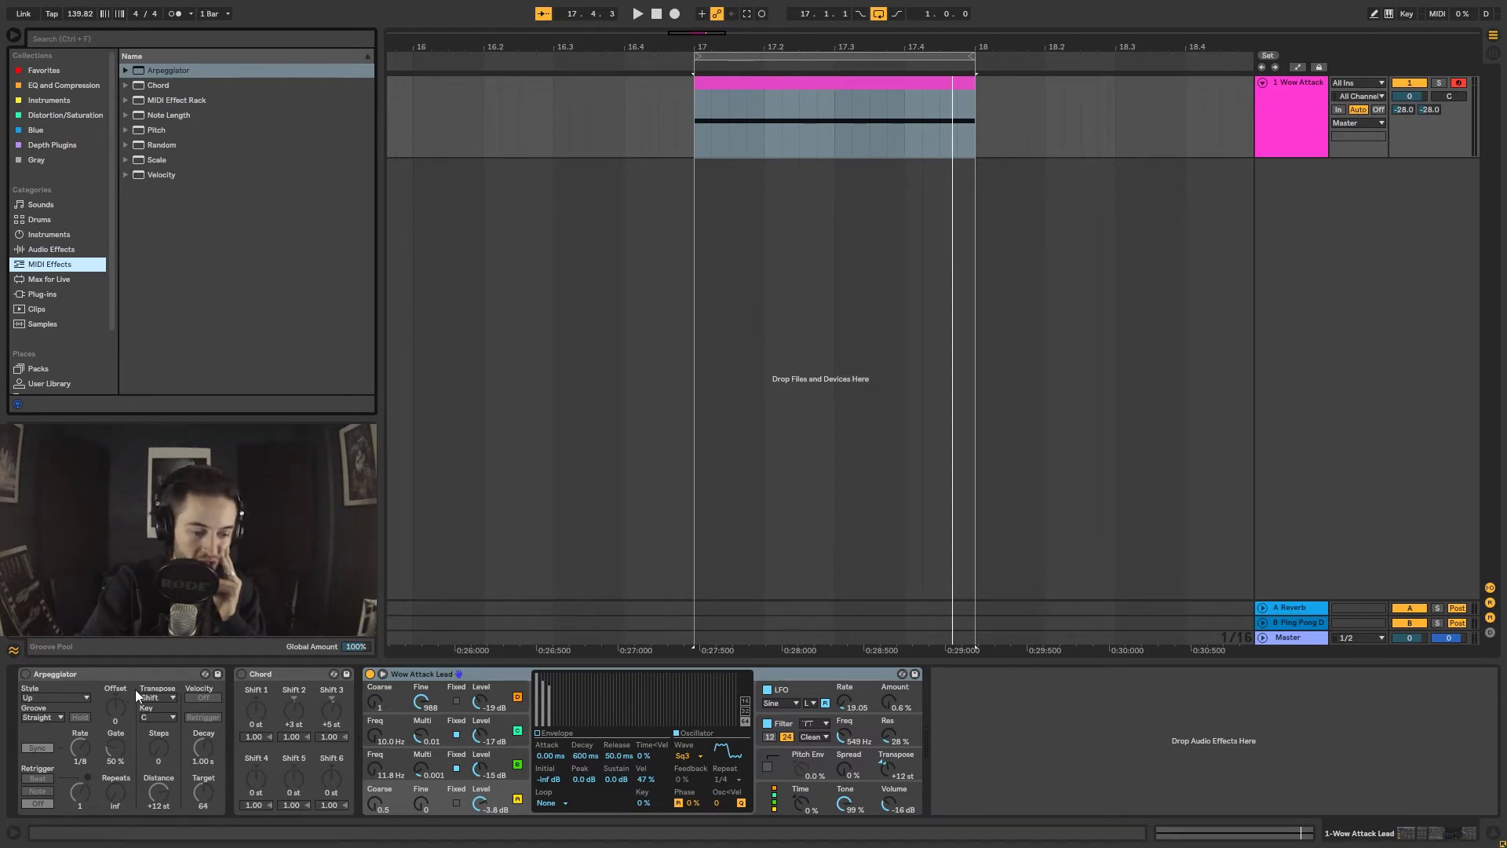
Toggle the Arpeggiator on and back off to compare the sound.
left_click(25, 672)
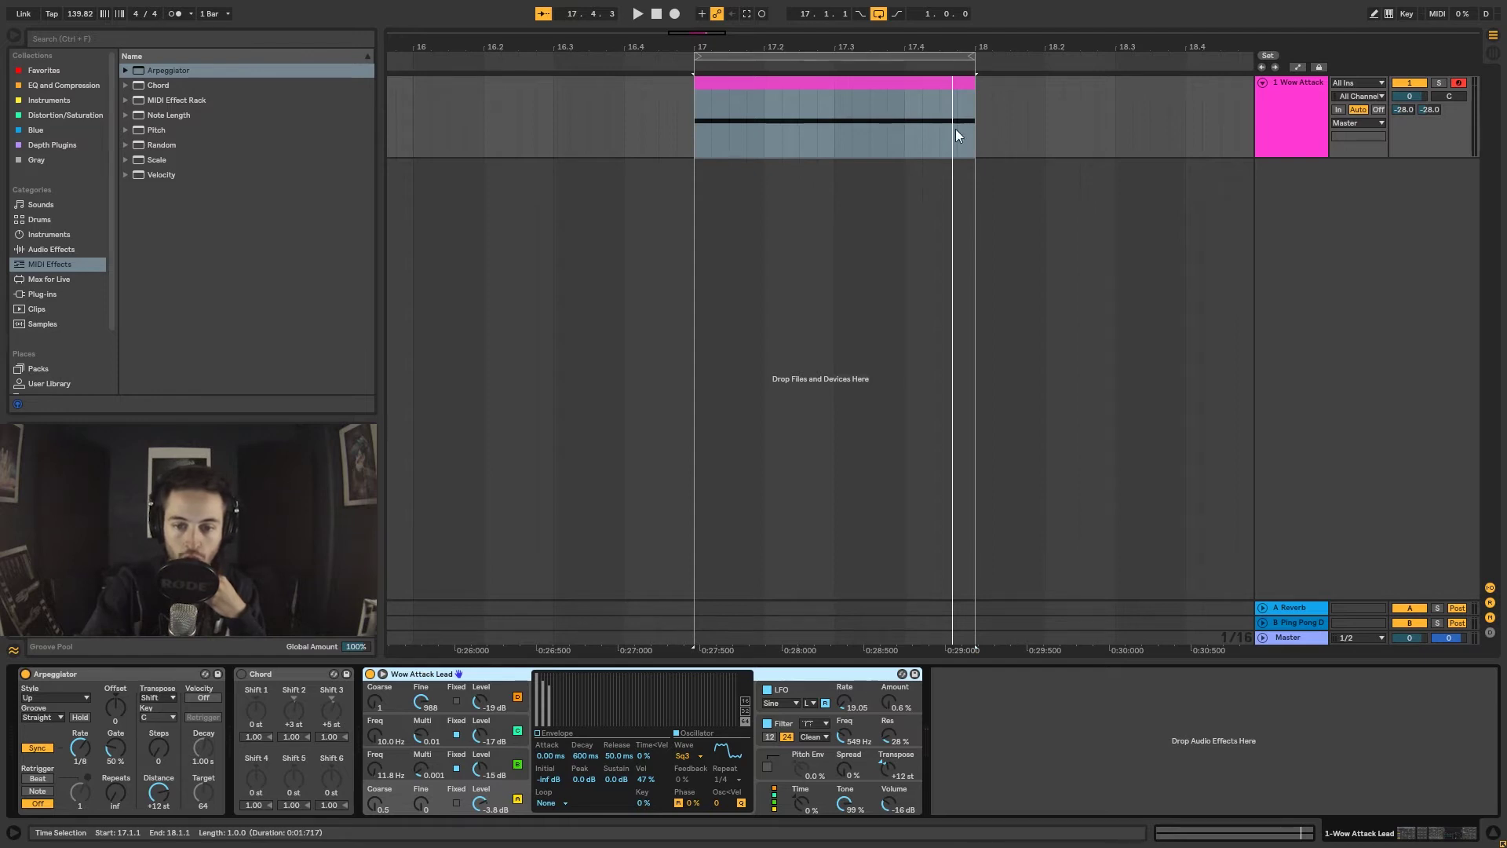
left_click(26, 673)
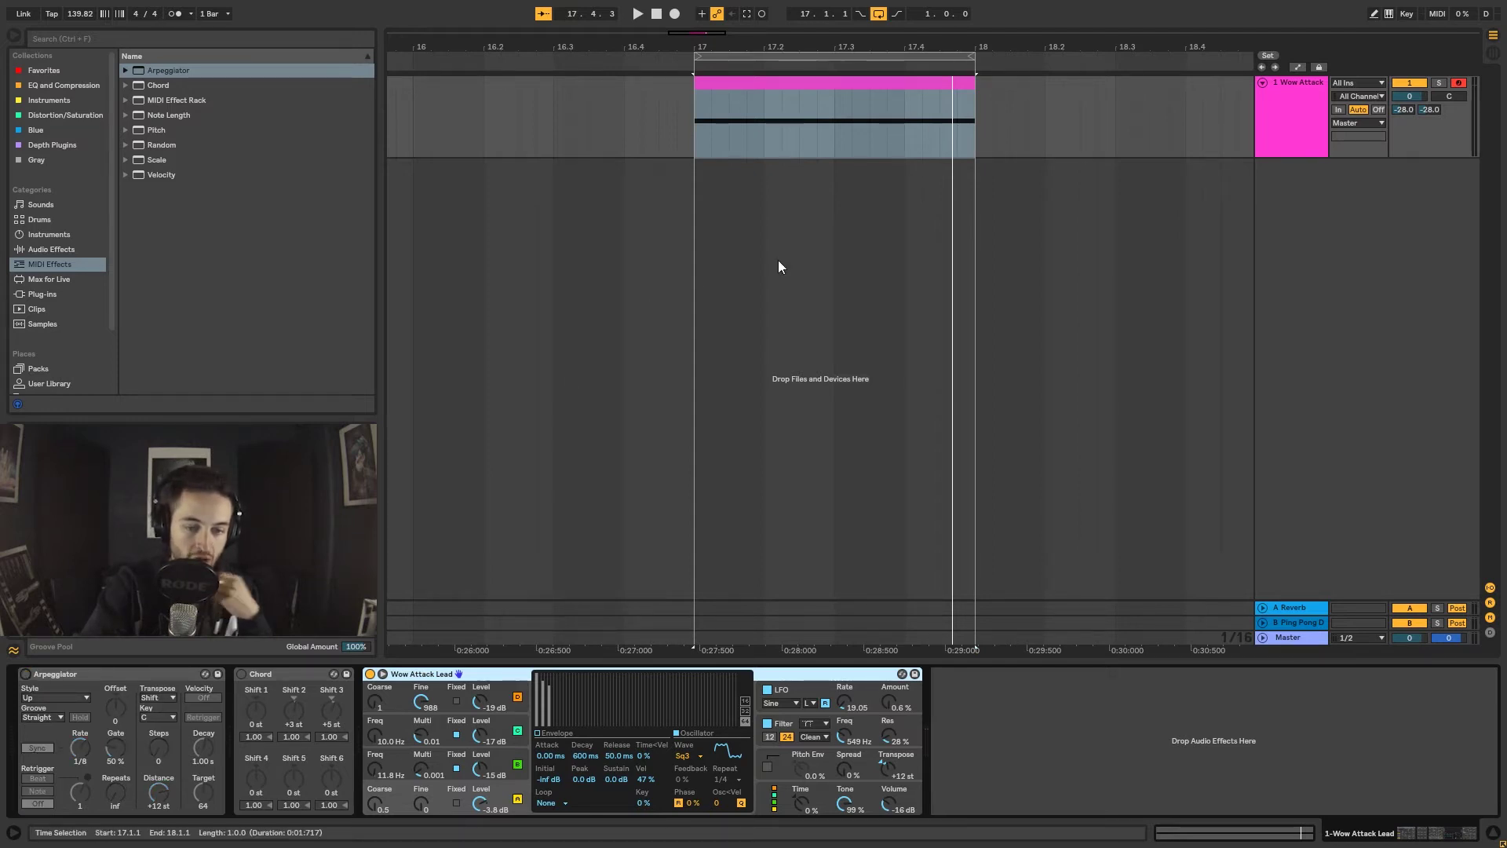
Switch the Arpeggiator on and try Rate 1/32 during playback before returning it to 1/16.
key("space")
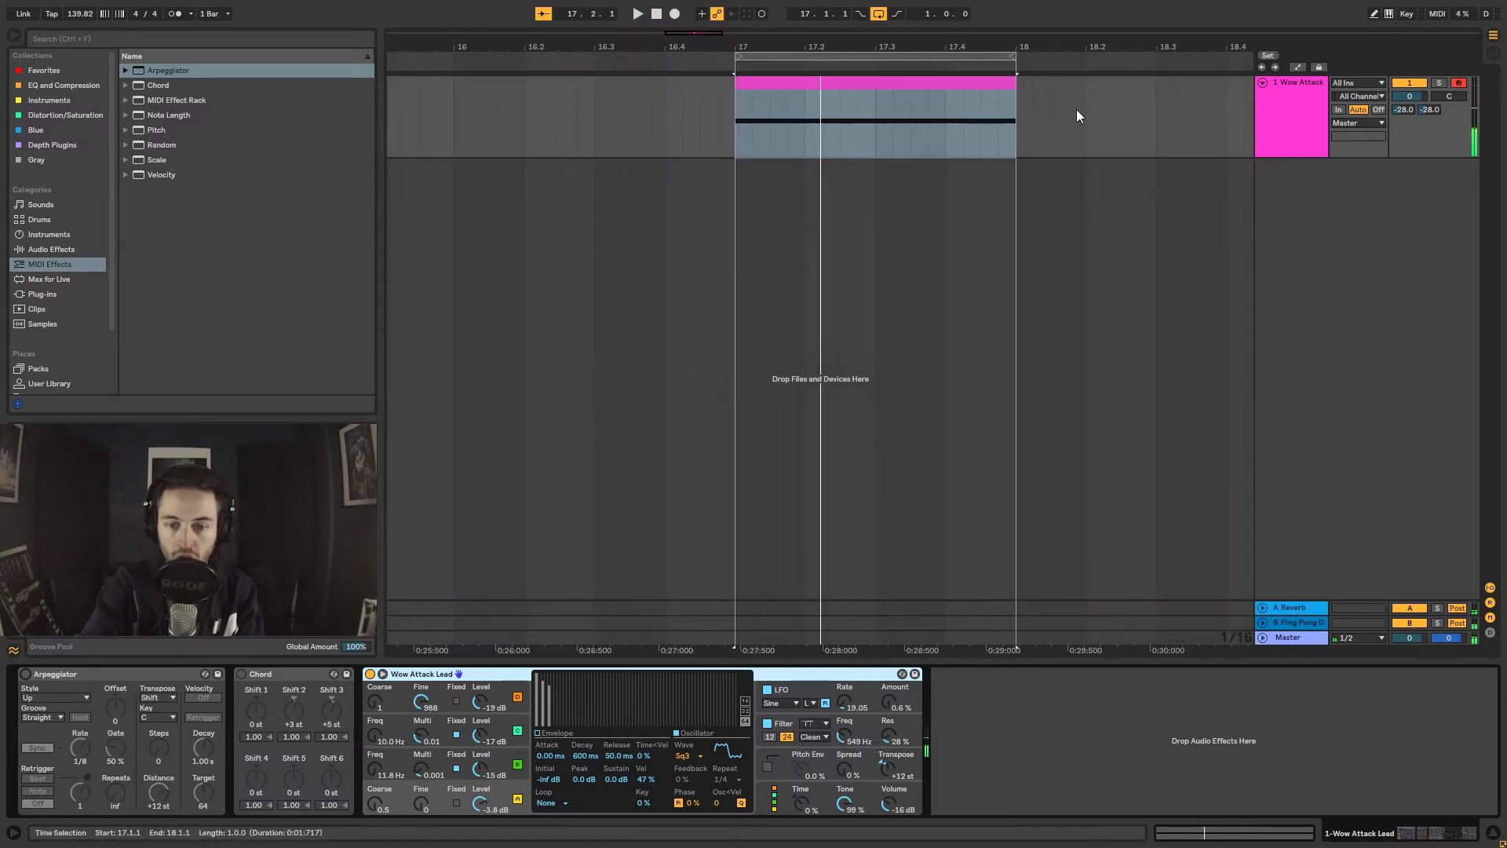
left_click(25, 674)
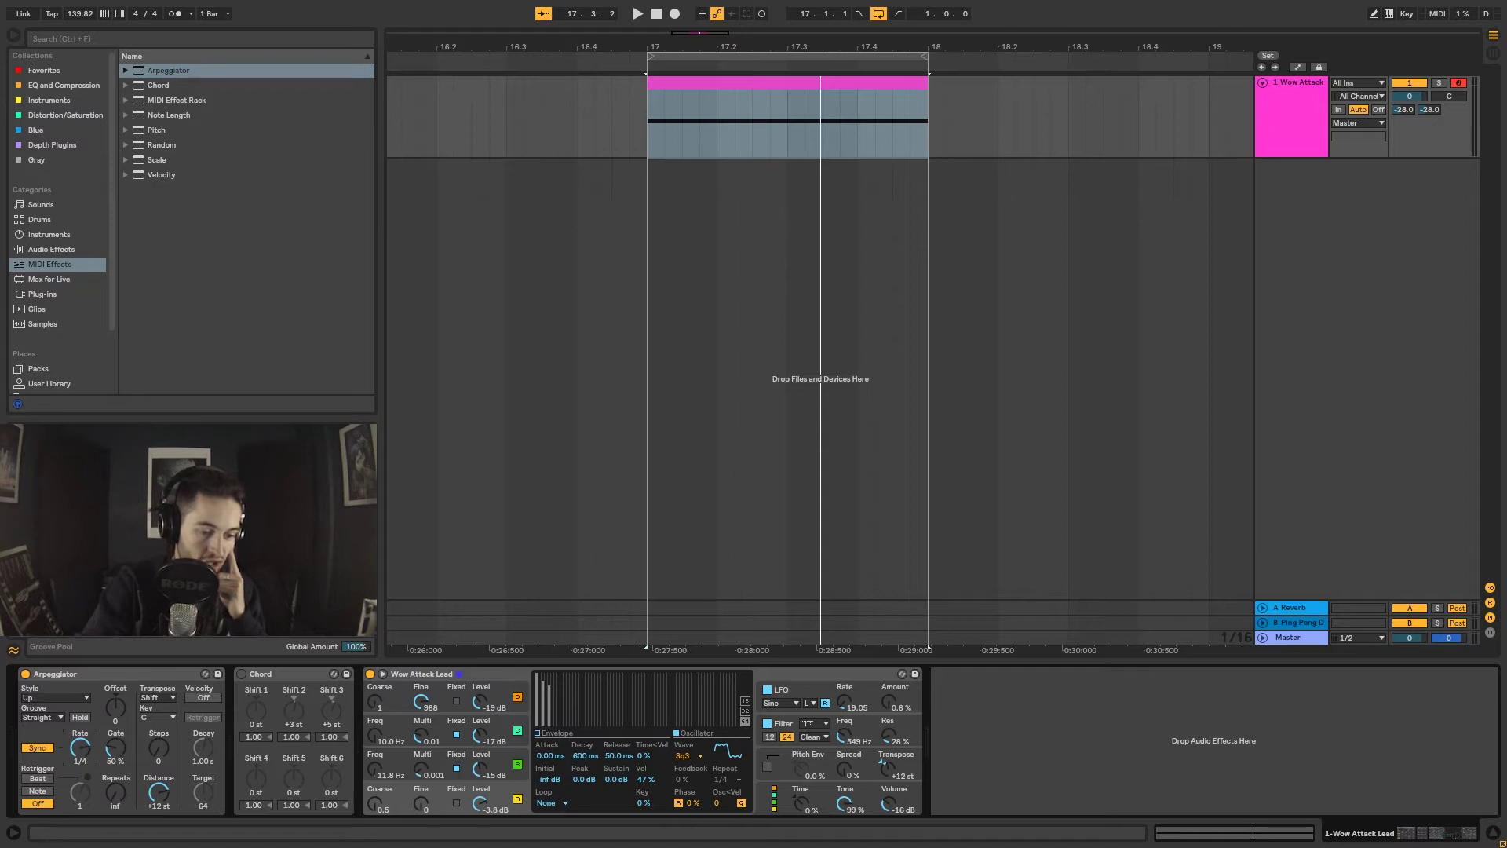
key("space")
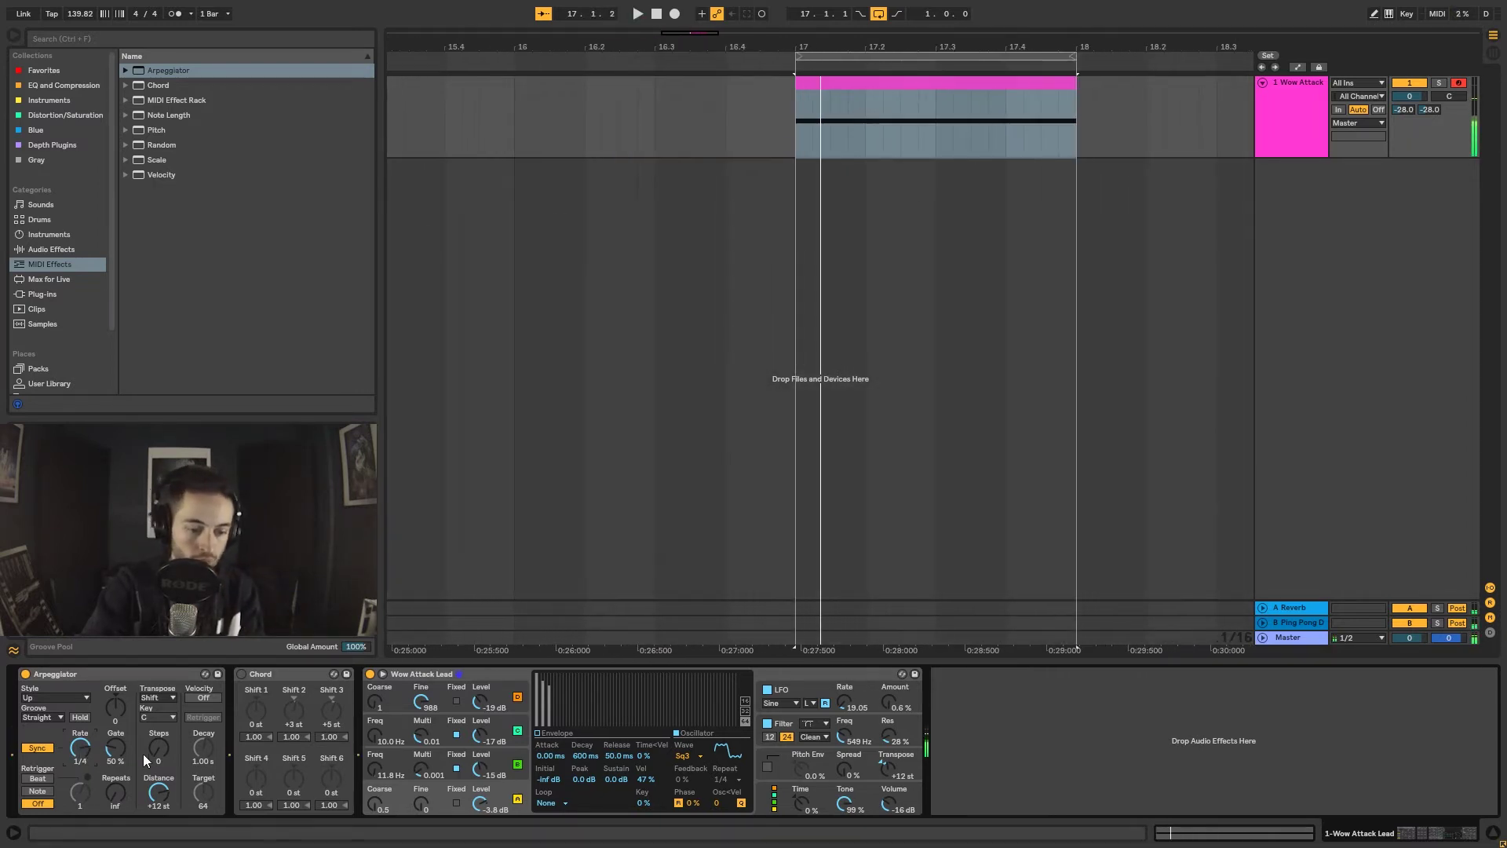
left_click_drag(84, 751, 83, 741)
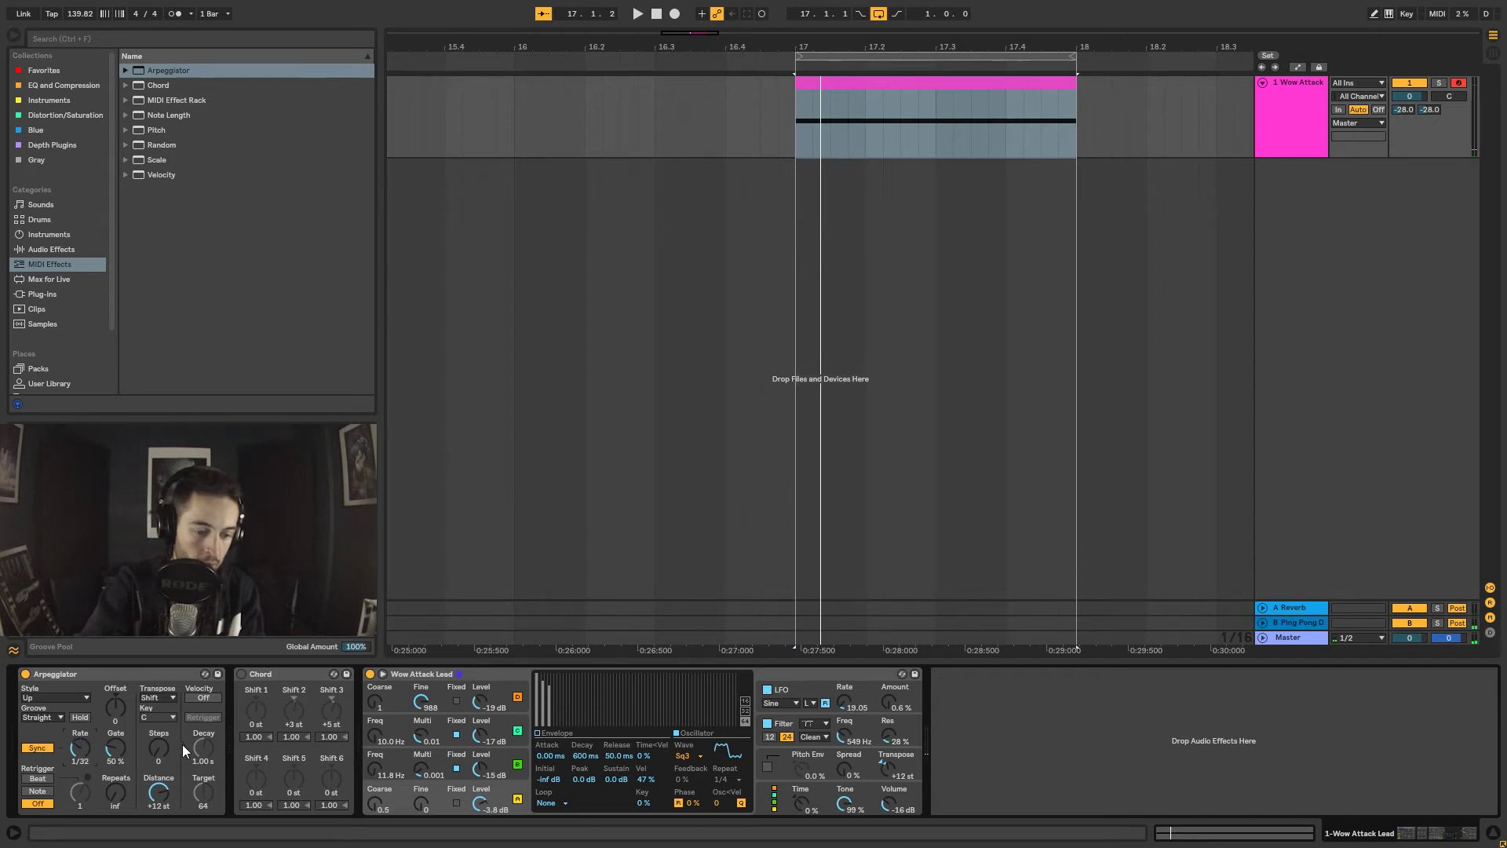
key("space")
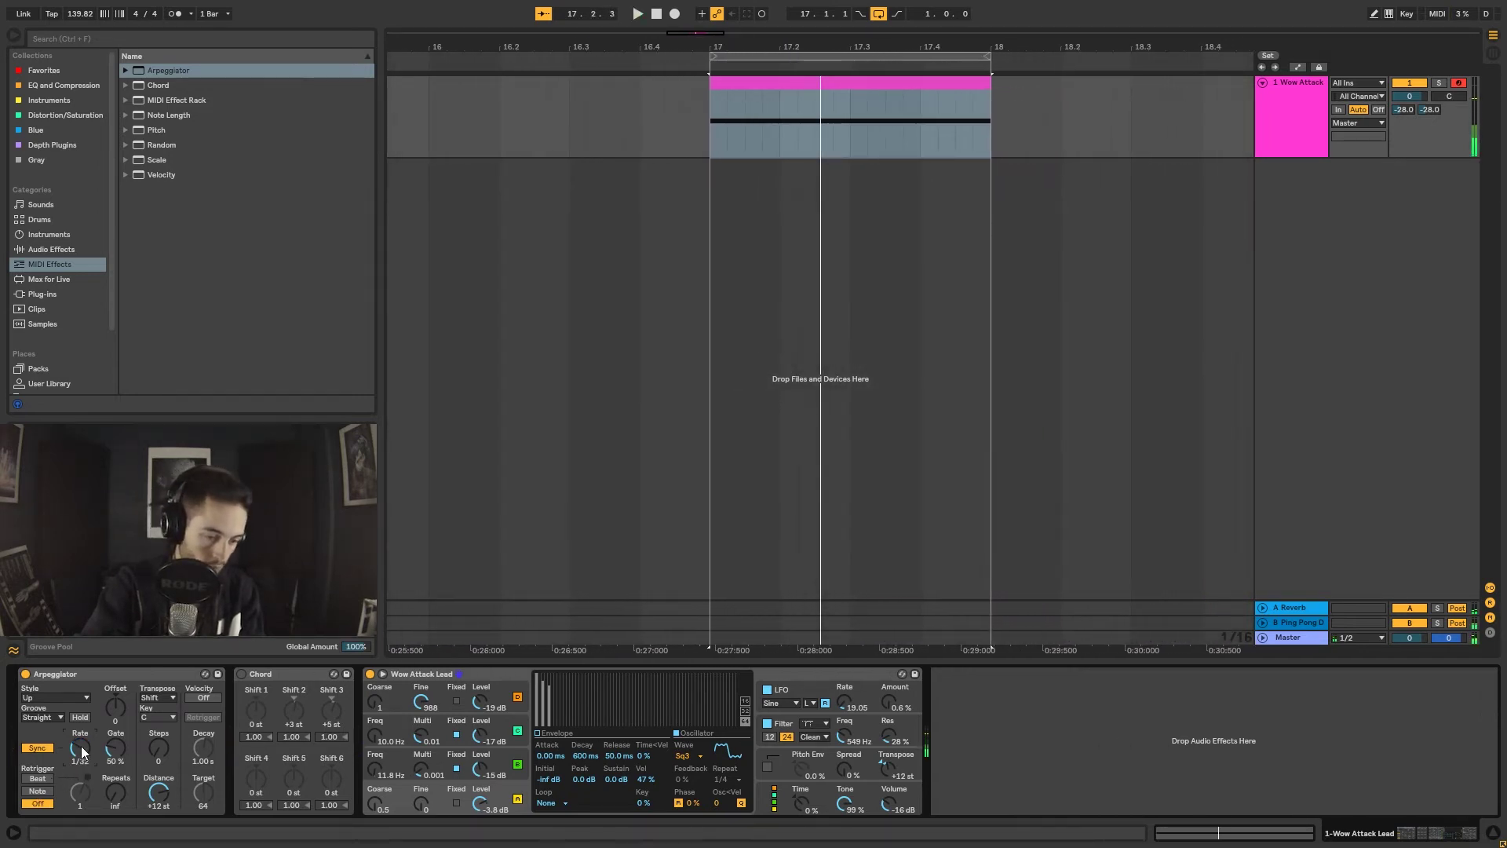
left_click_drag(82, 750, 82, 755)
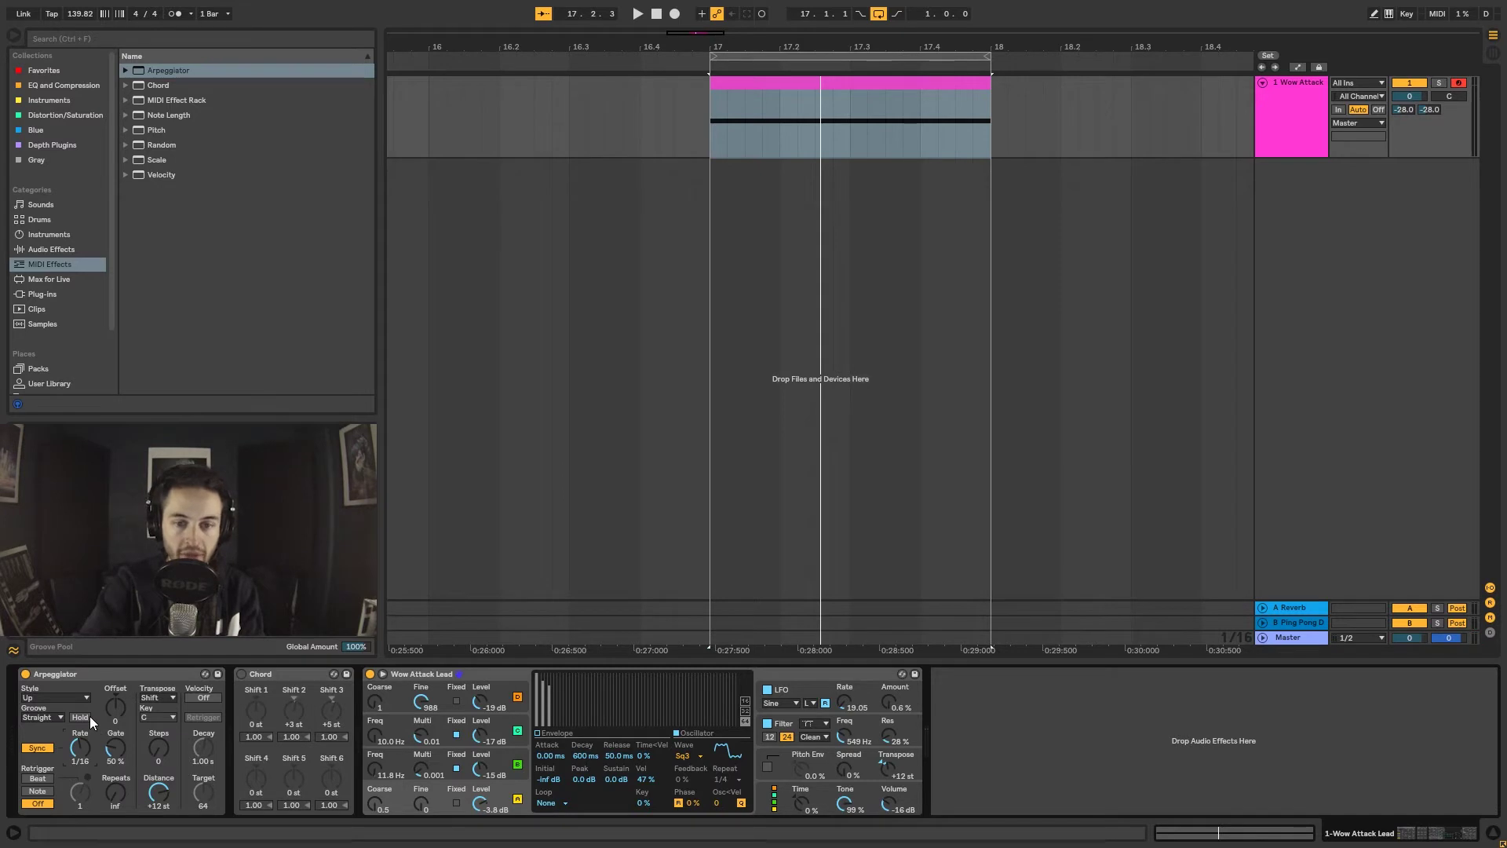
key("space")
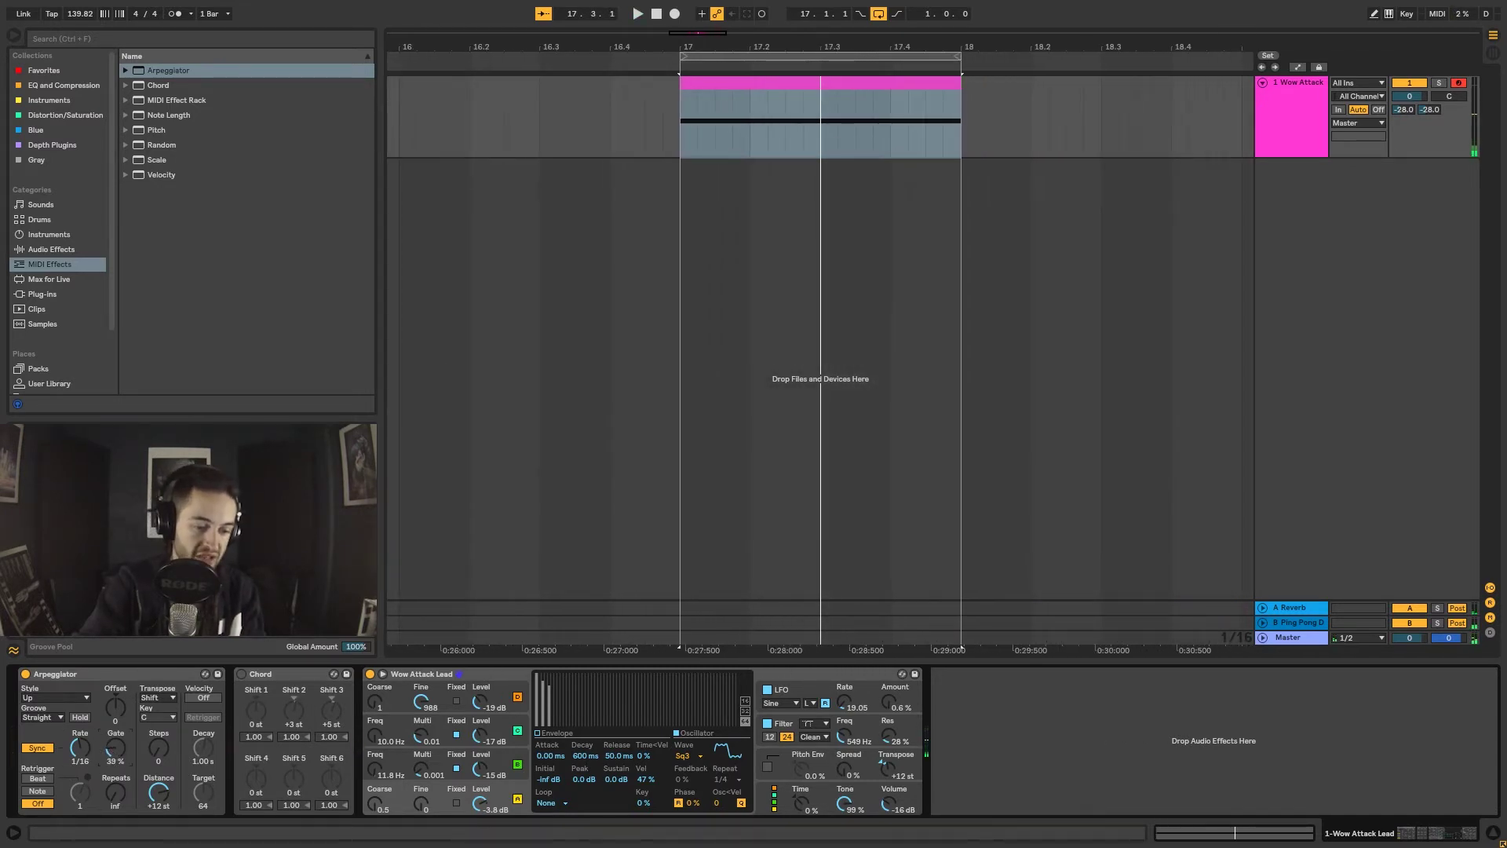
Audition Arpeggiator Gate values between 10% and 101%, settle at 25%, and lower Distance to about +9 st.
left_click_drag(115, 748, 115, 691)
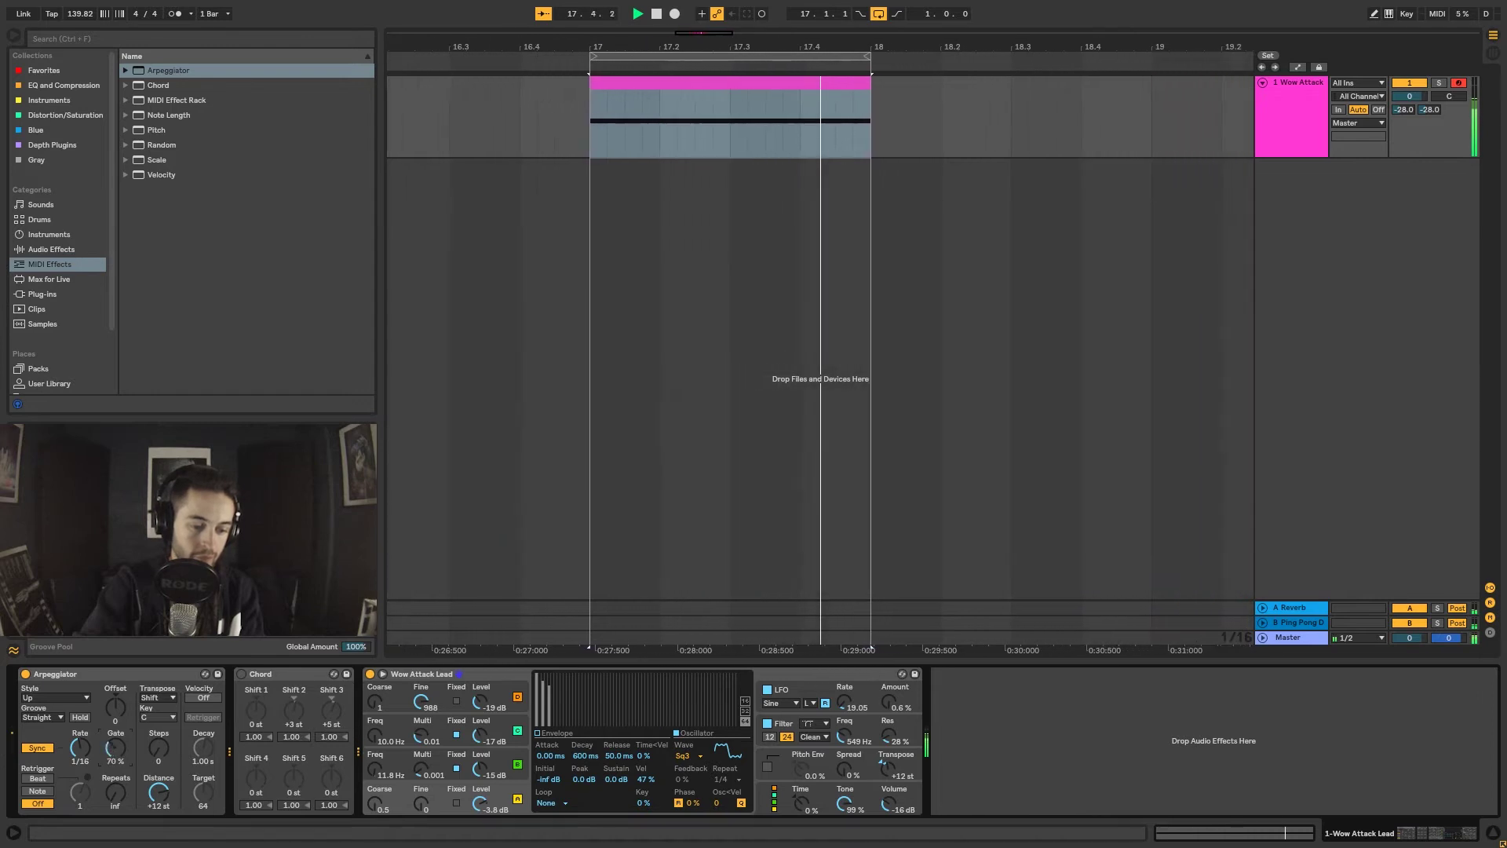
left_click_drag(115, 747, 116, 793)
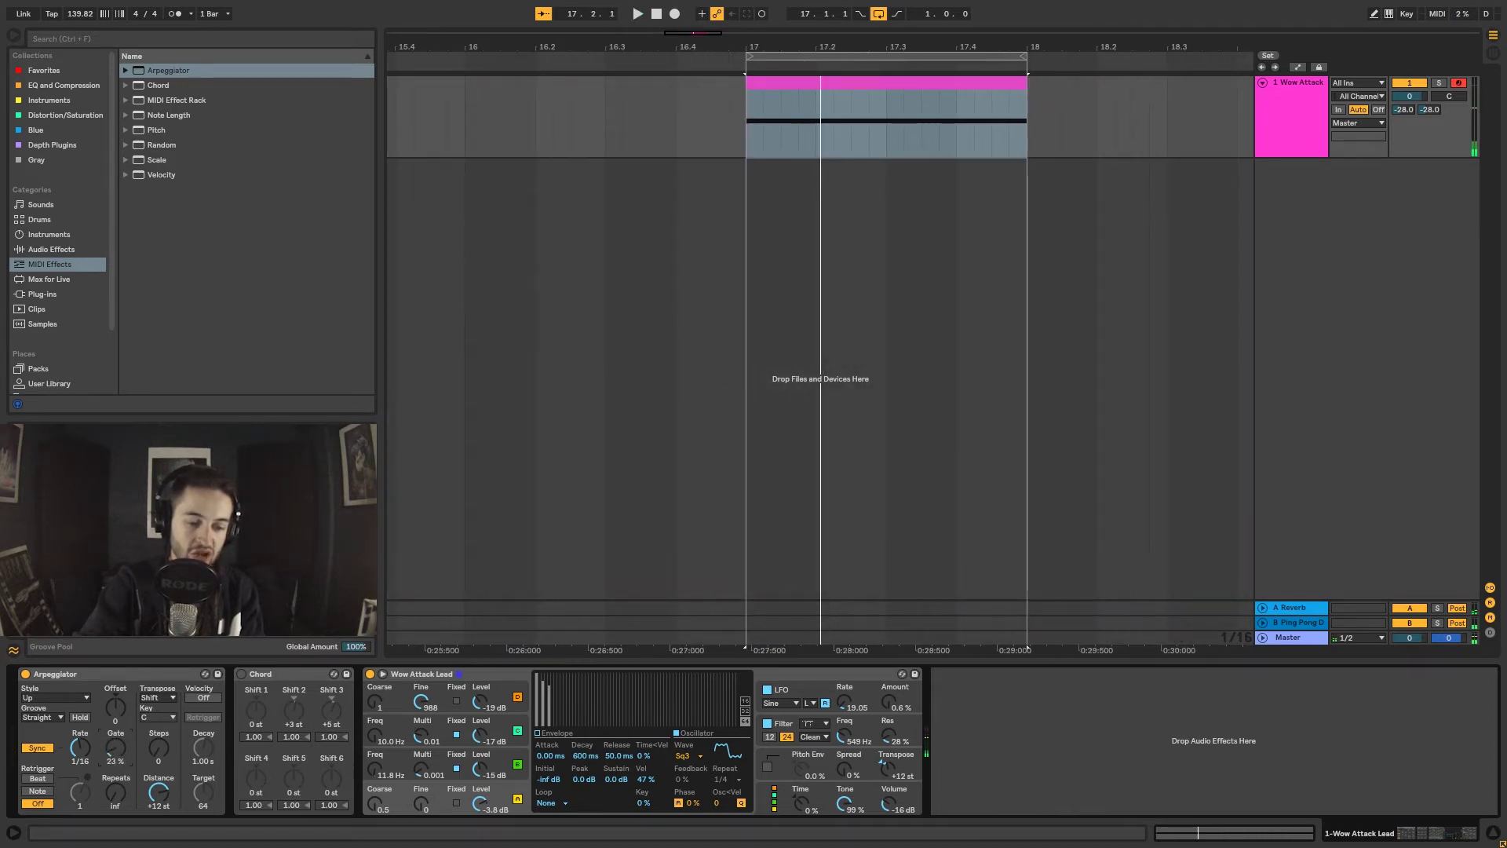
left_click_drag(115, 745, 115, 763)
key("space")
key("space")
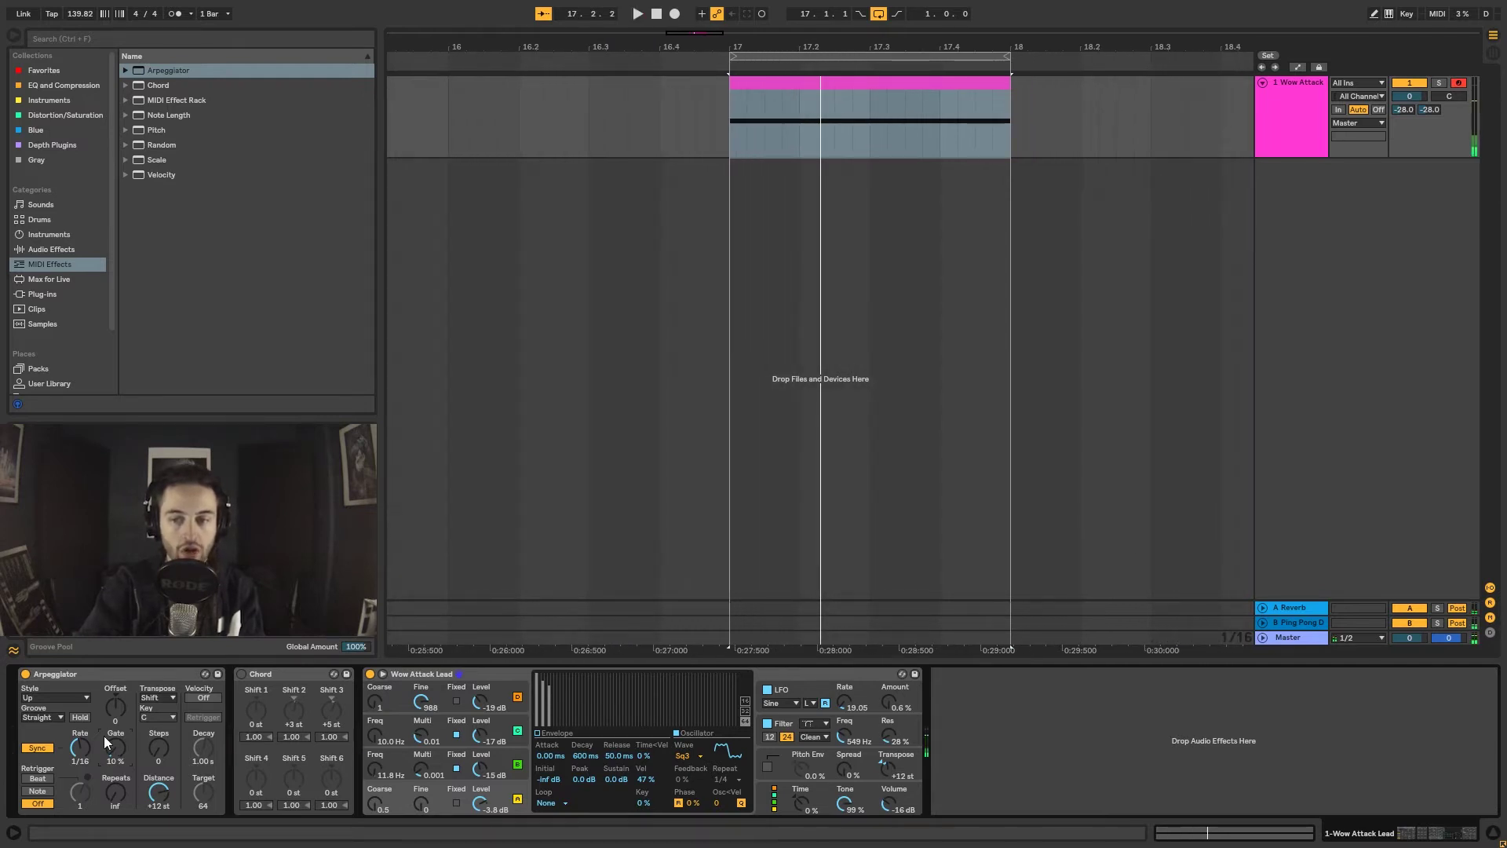
left_click_drag(115, 746, 114, 675)
key("space")
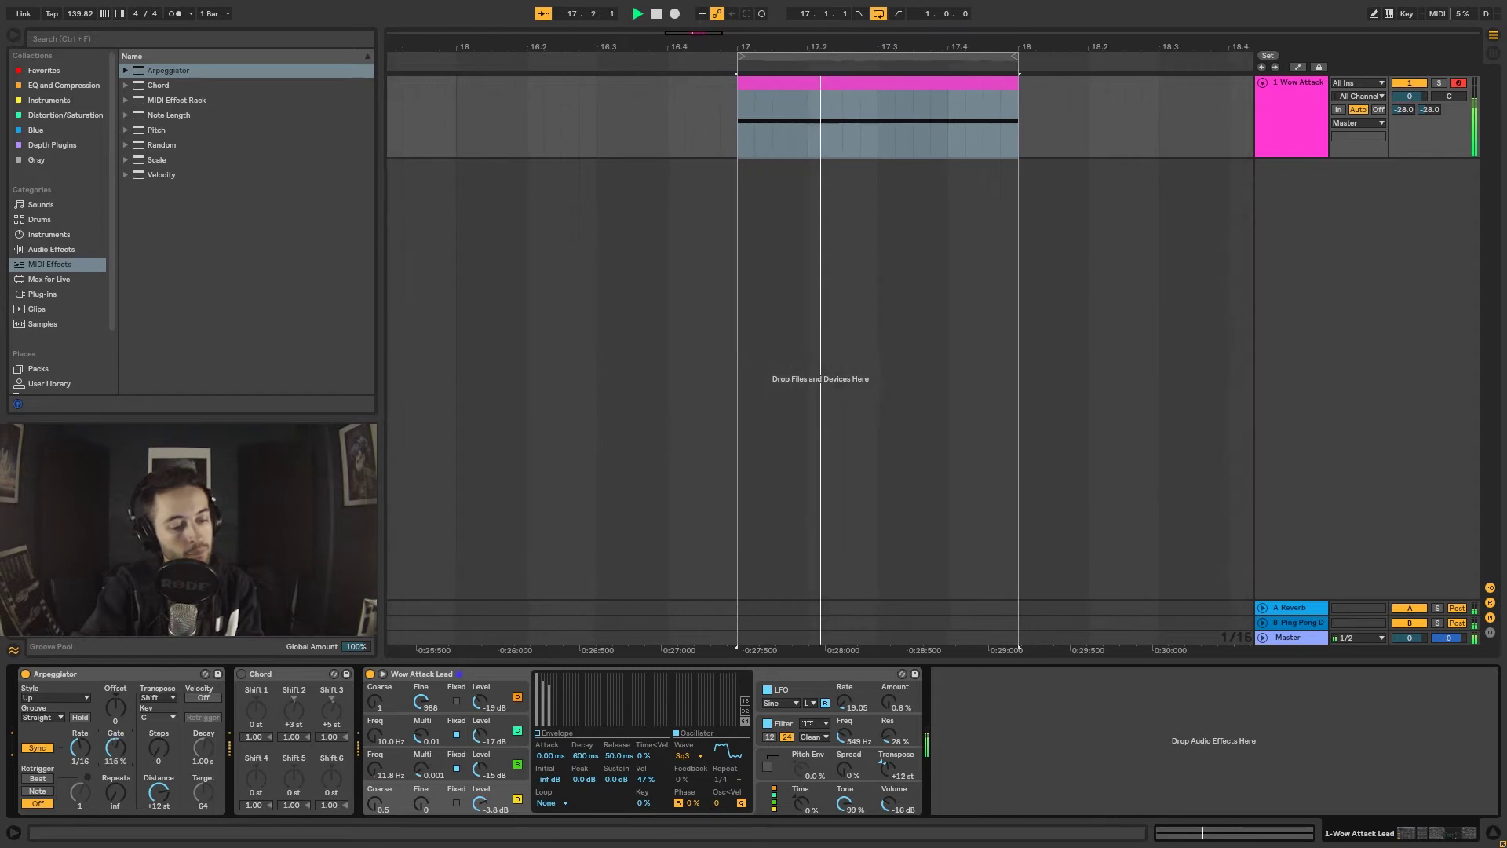
key("space")
left_click_drag(115, 746, 114, 828)
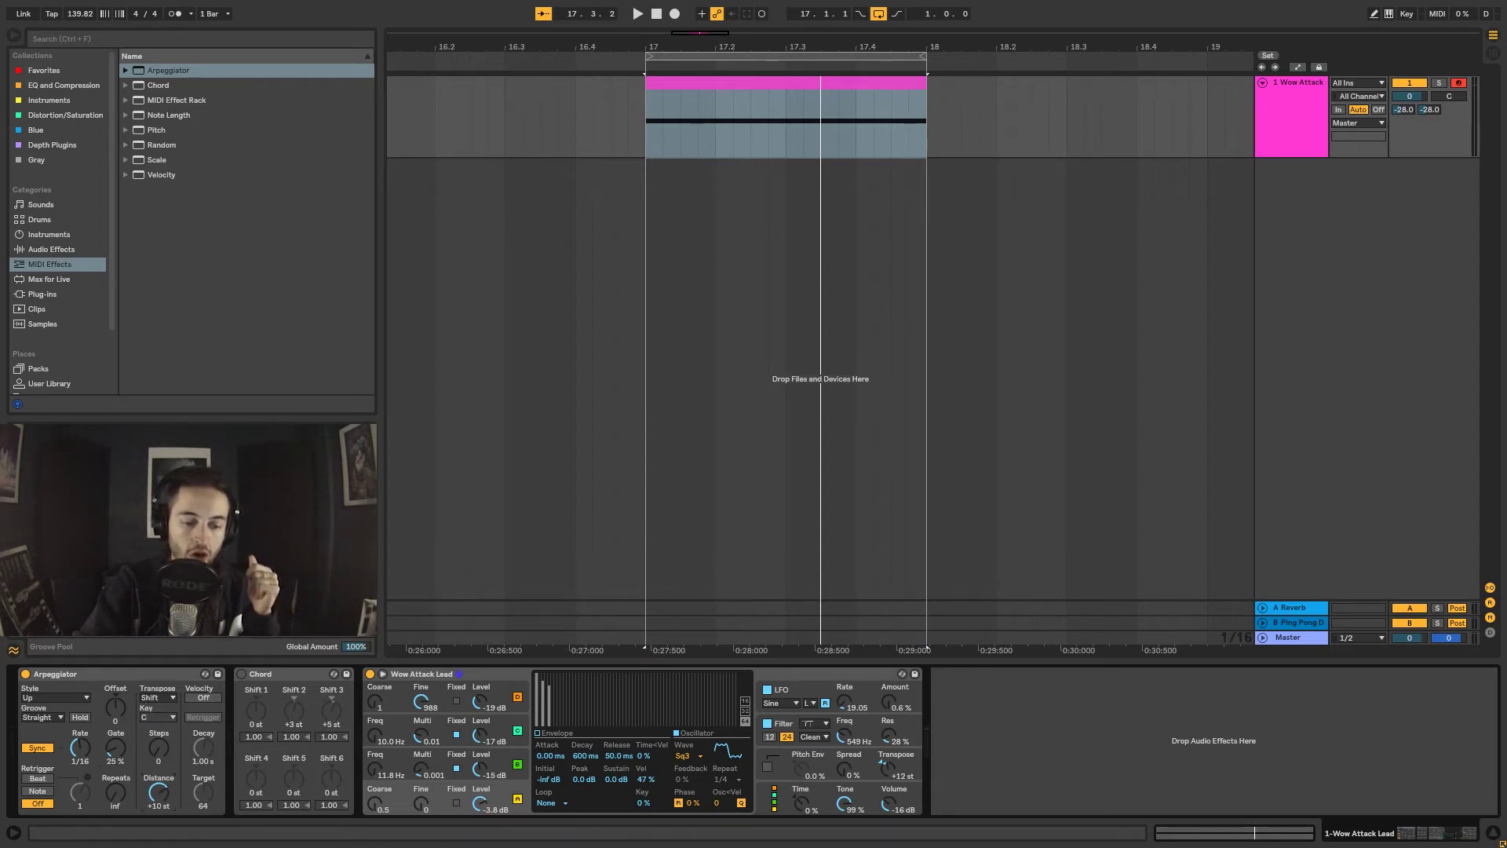
left_click_drag(158, 792, 159, 798)
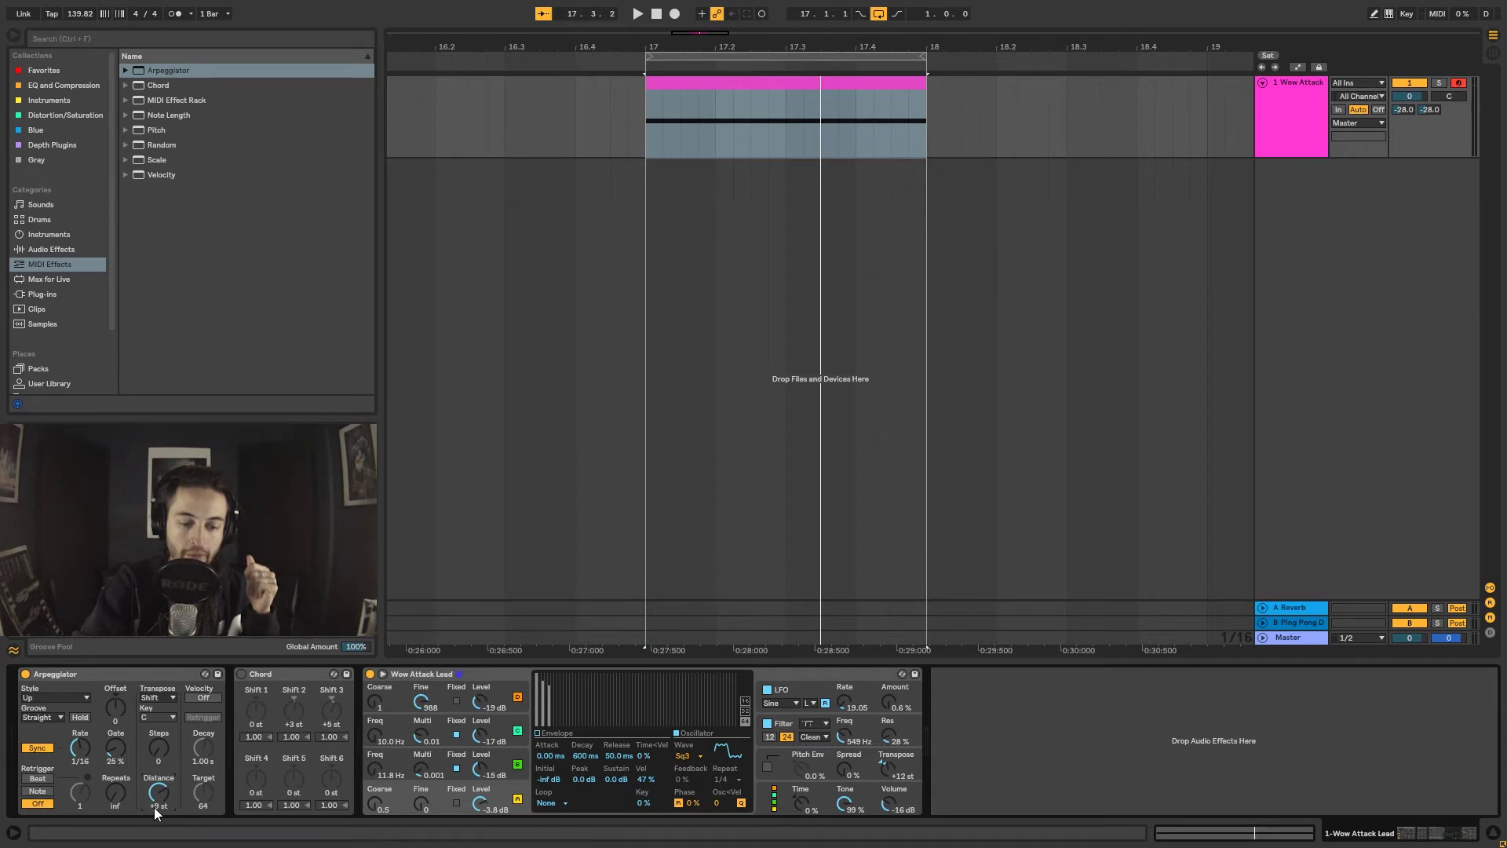
Lower the Arpeggiator Distance to +5 st and set Steps to 2 while playing.
left_click(157, 755)
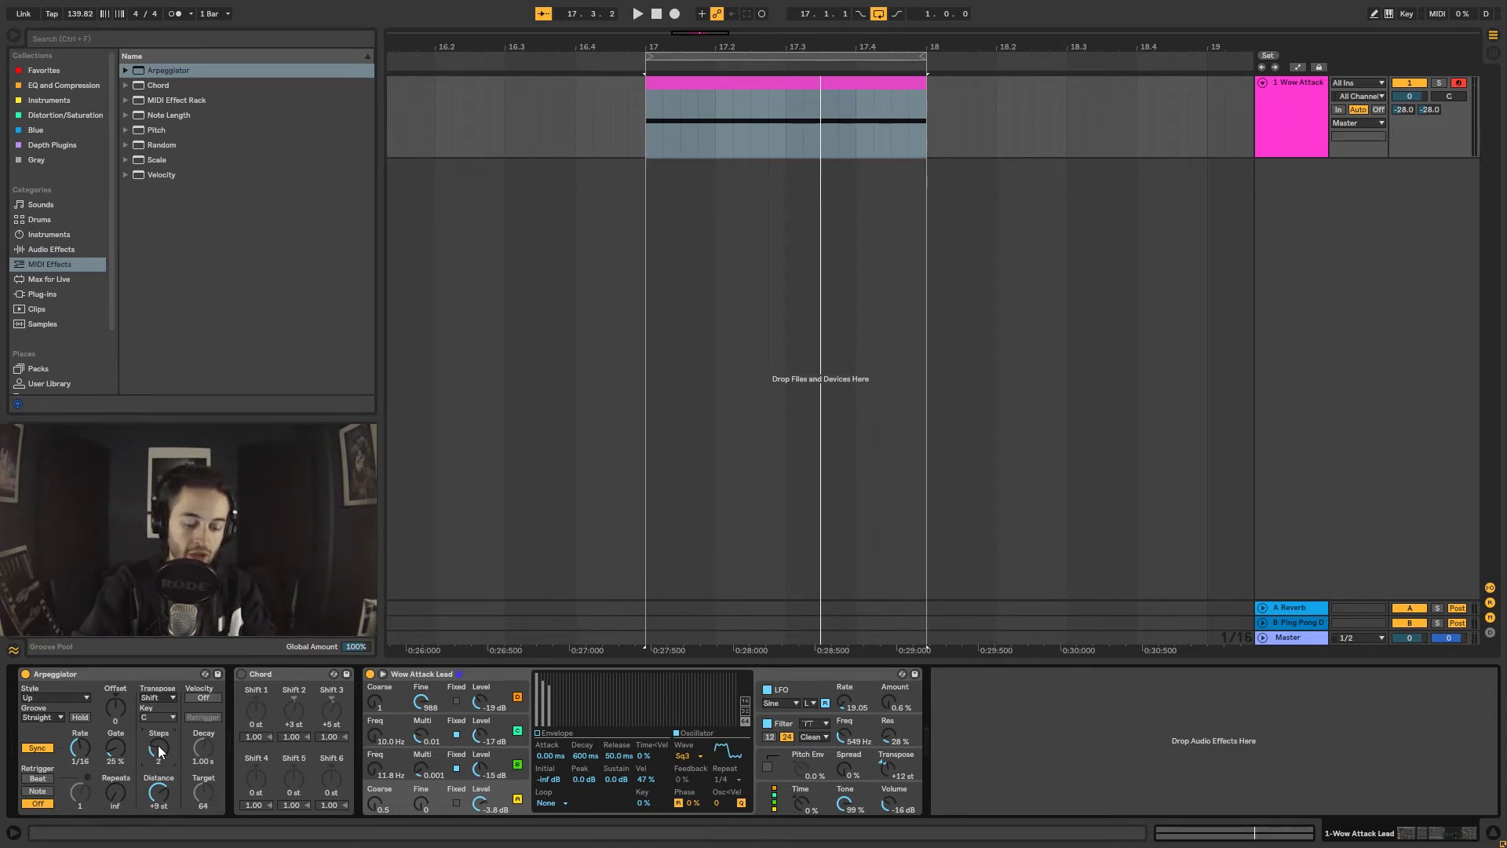
key("space")
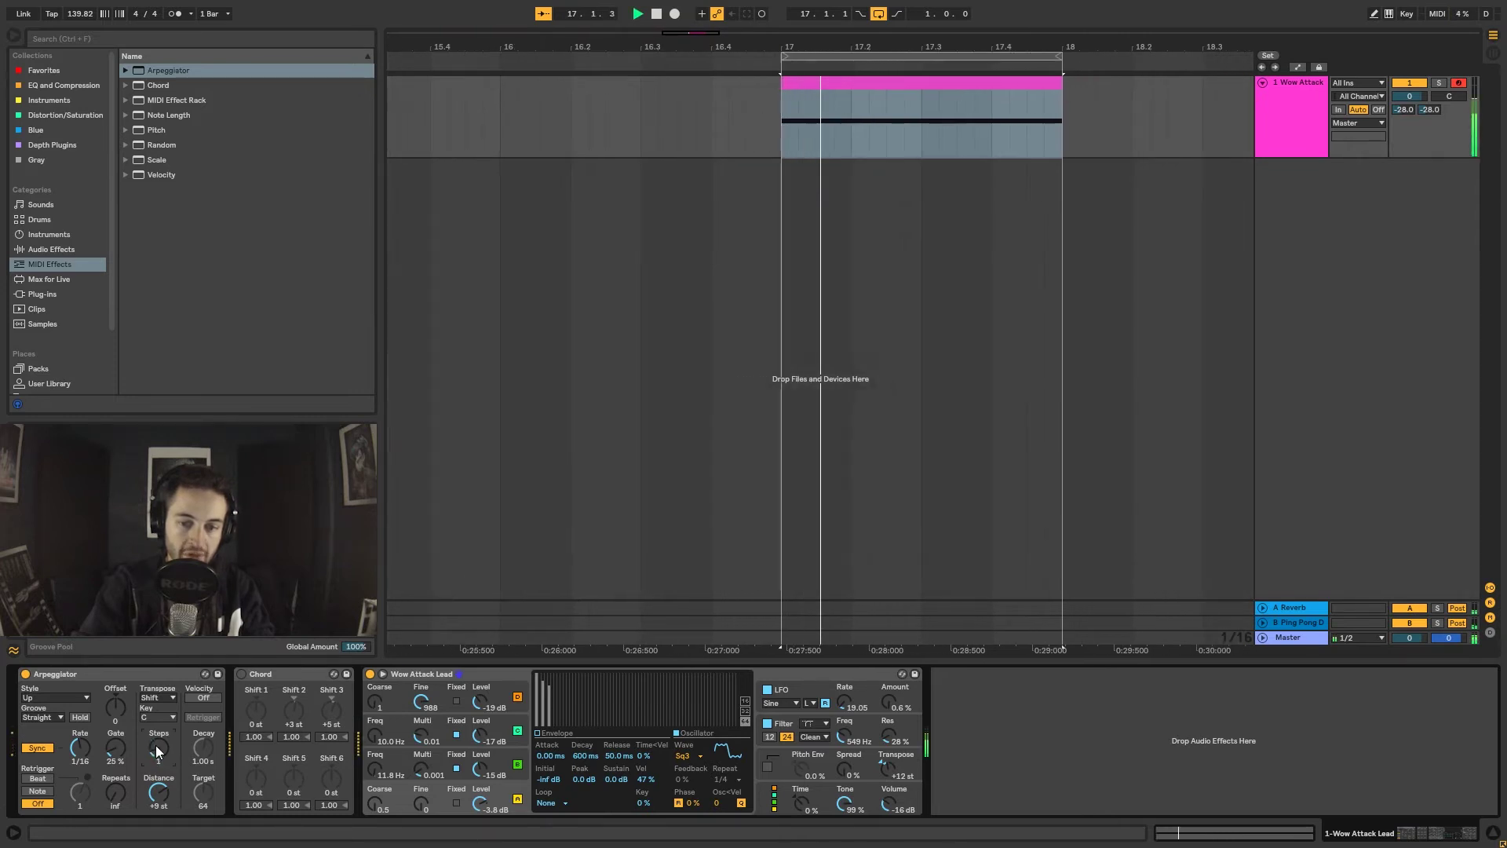
left_click_drag(156, 746, 157, 793)
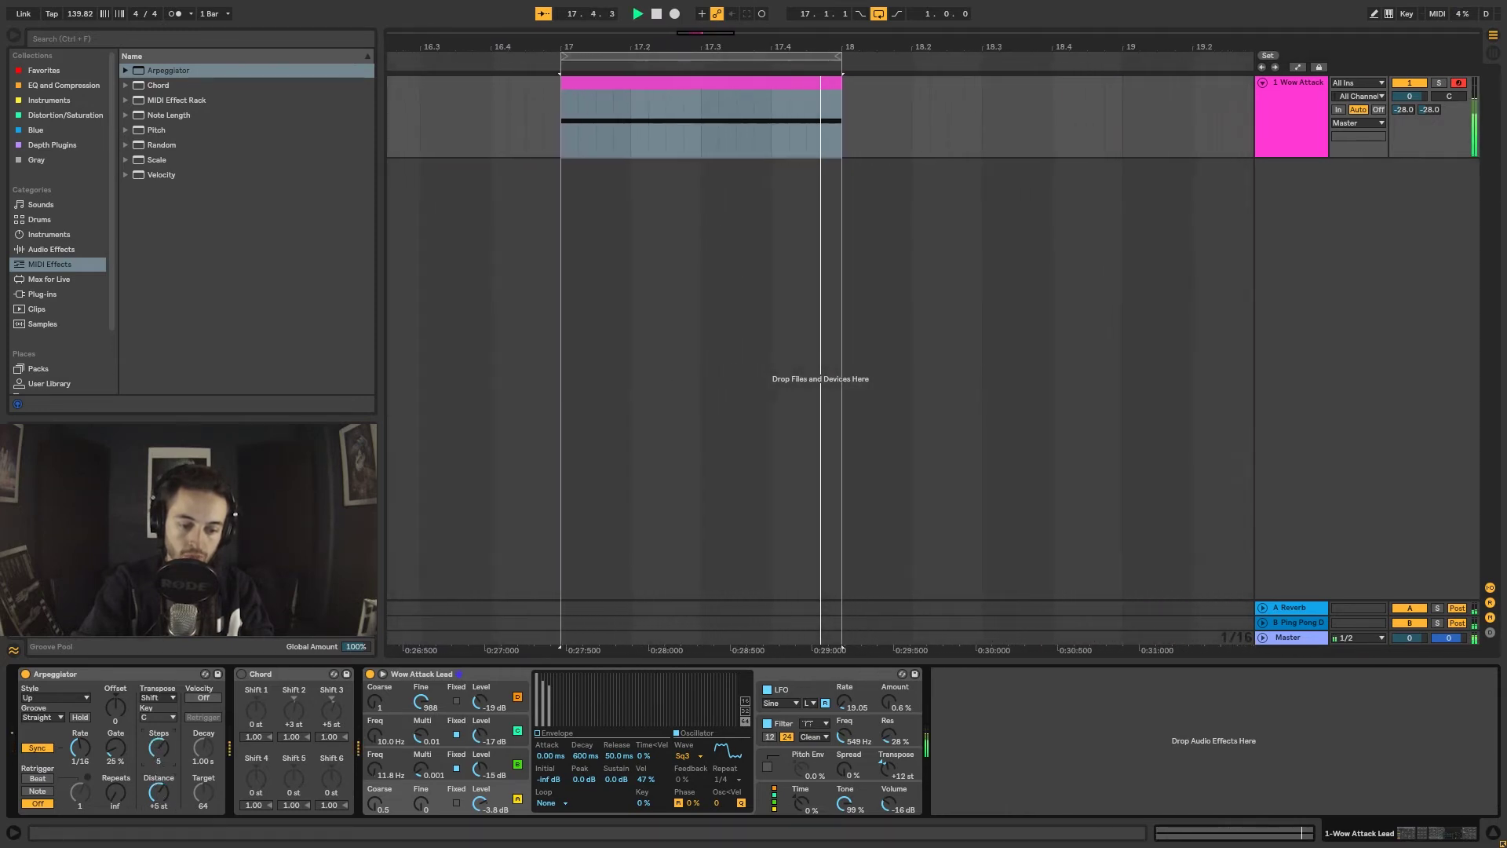
left_click_drag(157, 748, 157, 750)
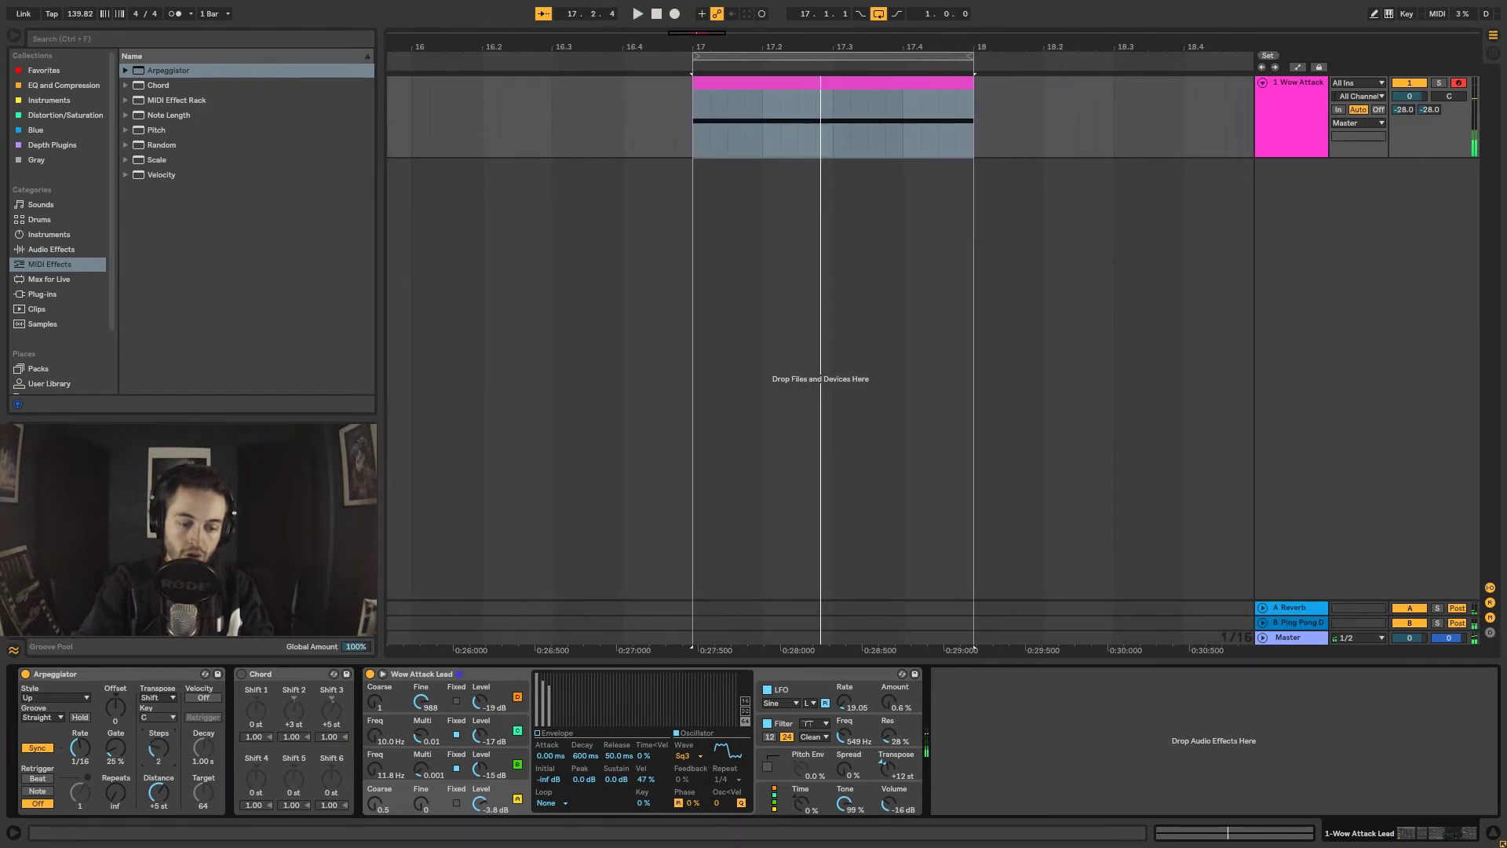
Set the Arpeggiator Key to G with Major scale transposition and play it back.
left_click(170, 715)
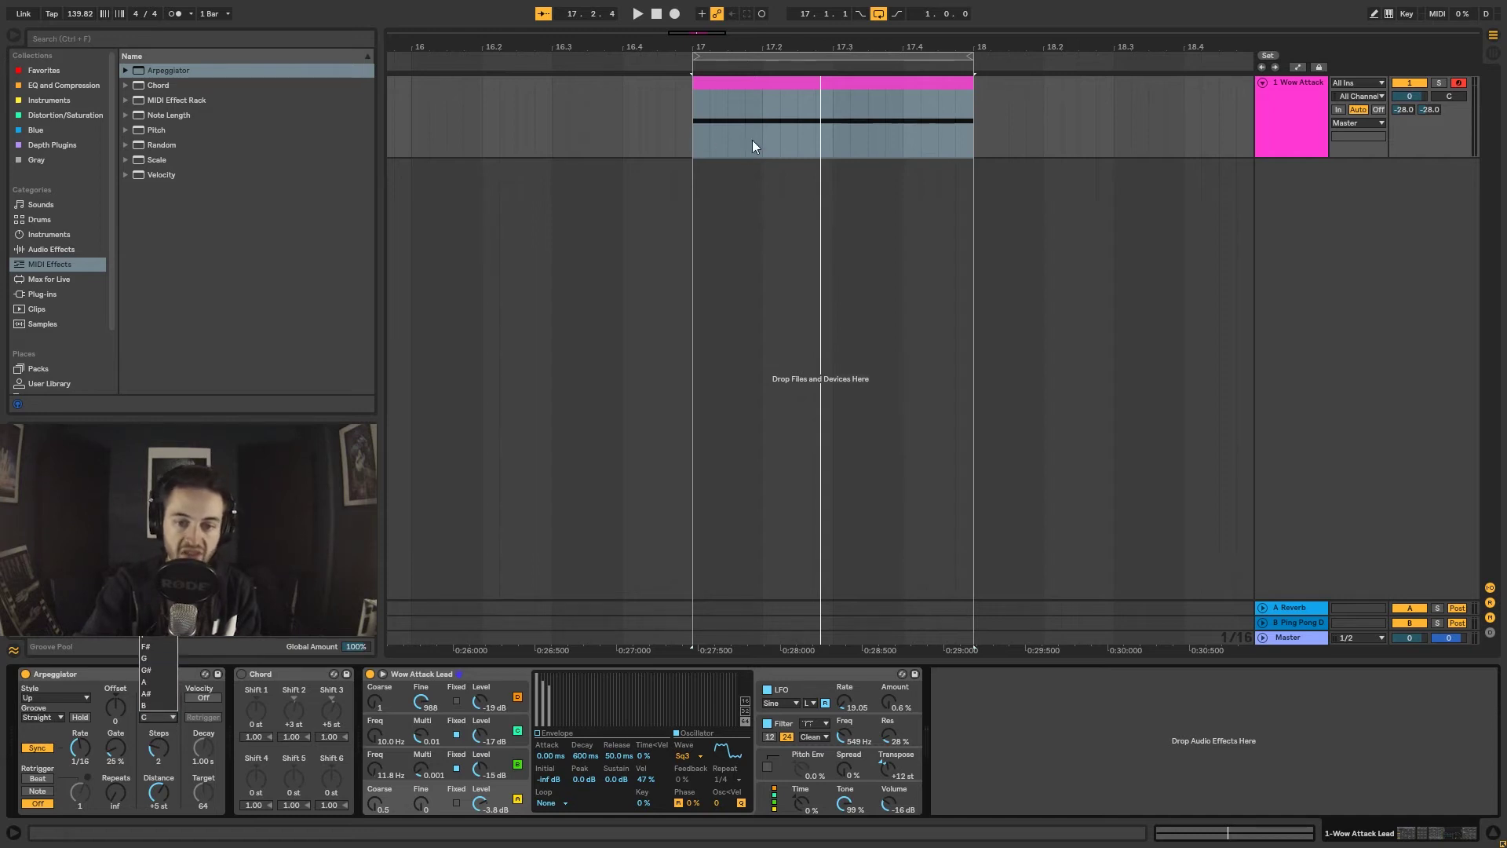
left_click(144, 660)
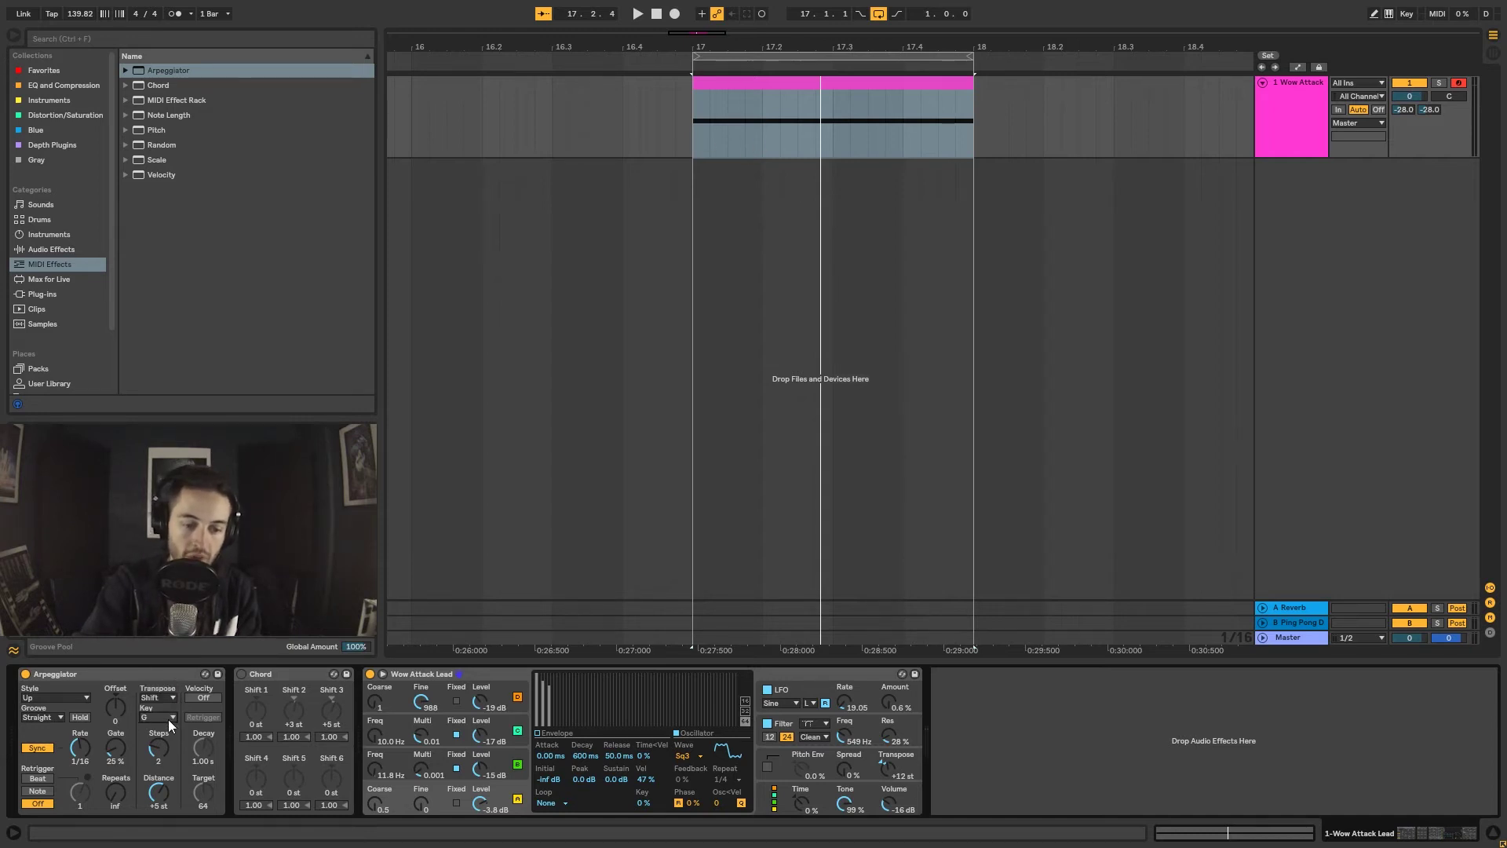
left_click(164, 699)
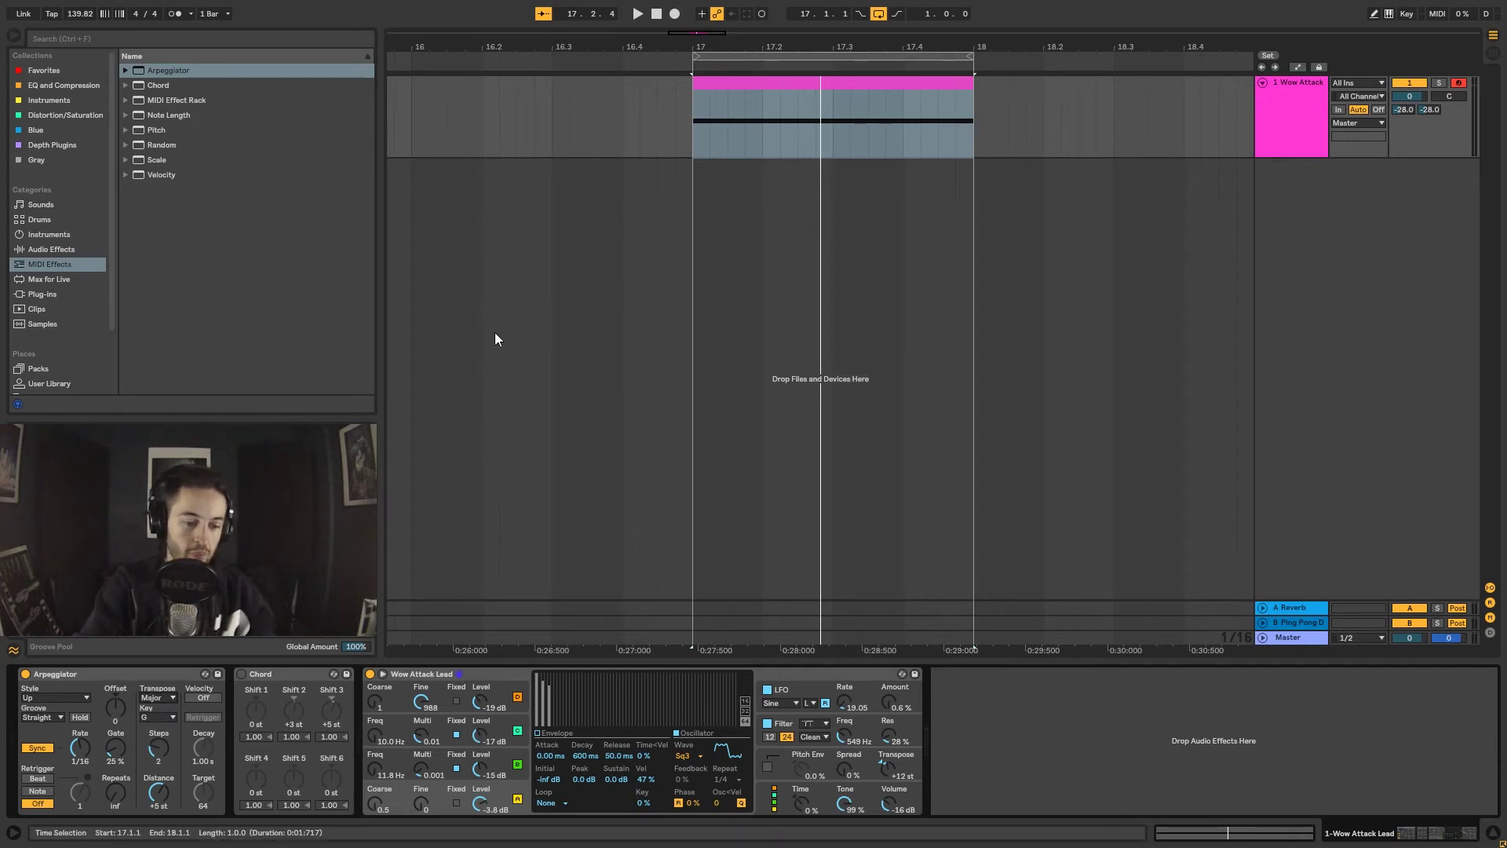
key("space")
mouse_move(159, 793)
left_mouse_down()
mouse_move(159, 769)
mouse_move(159, 795)
left_mouse_up()
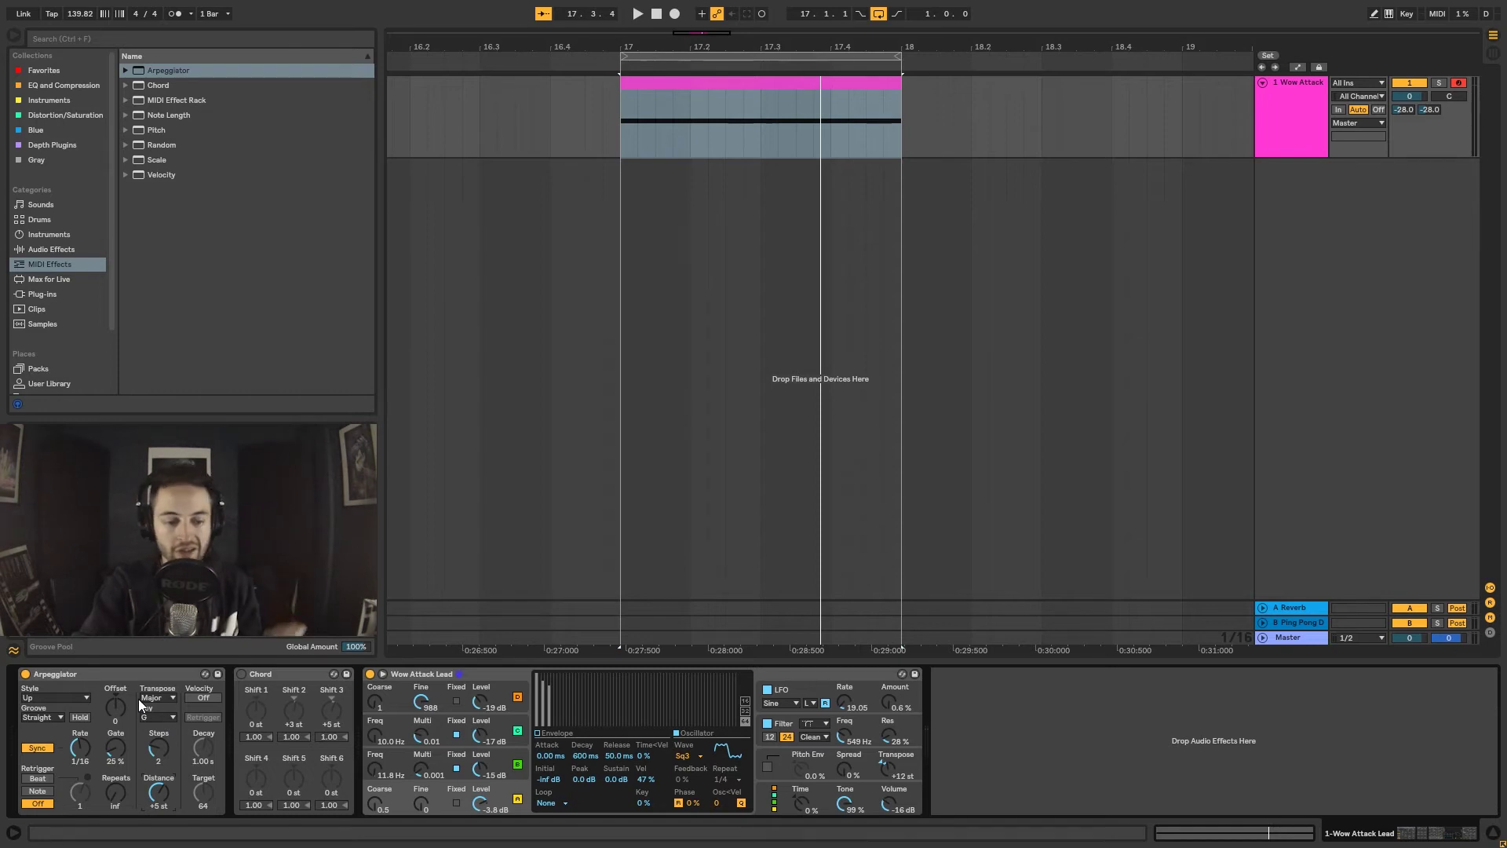
Audition the Arpeggiator's Up and UpDown styles during playback.
left_click(34, 695)
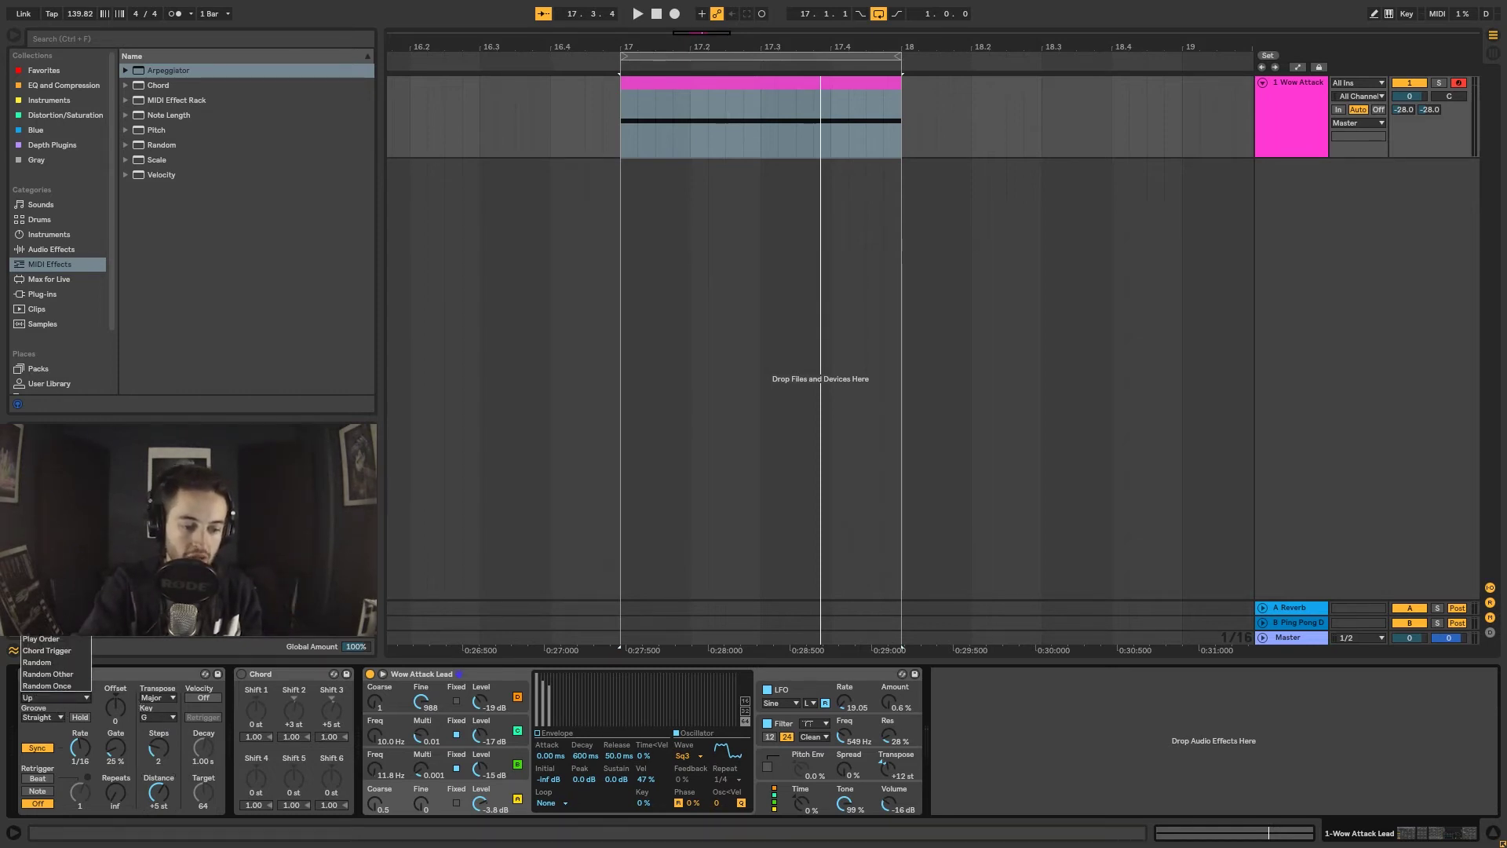
left_click(35, 697)
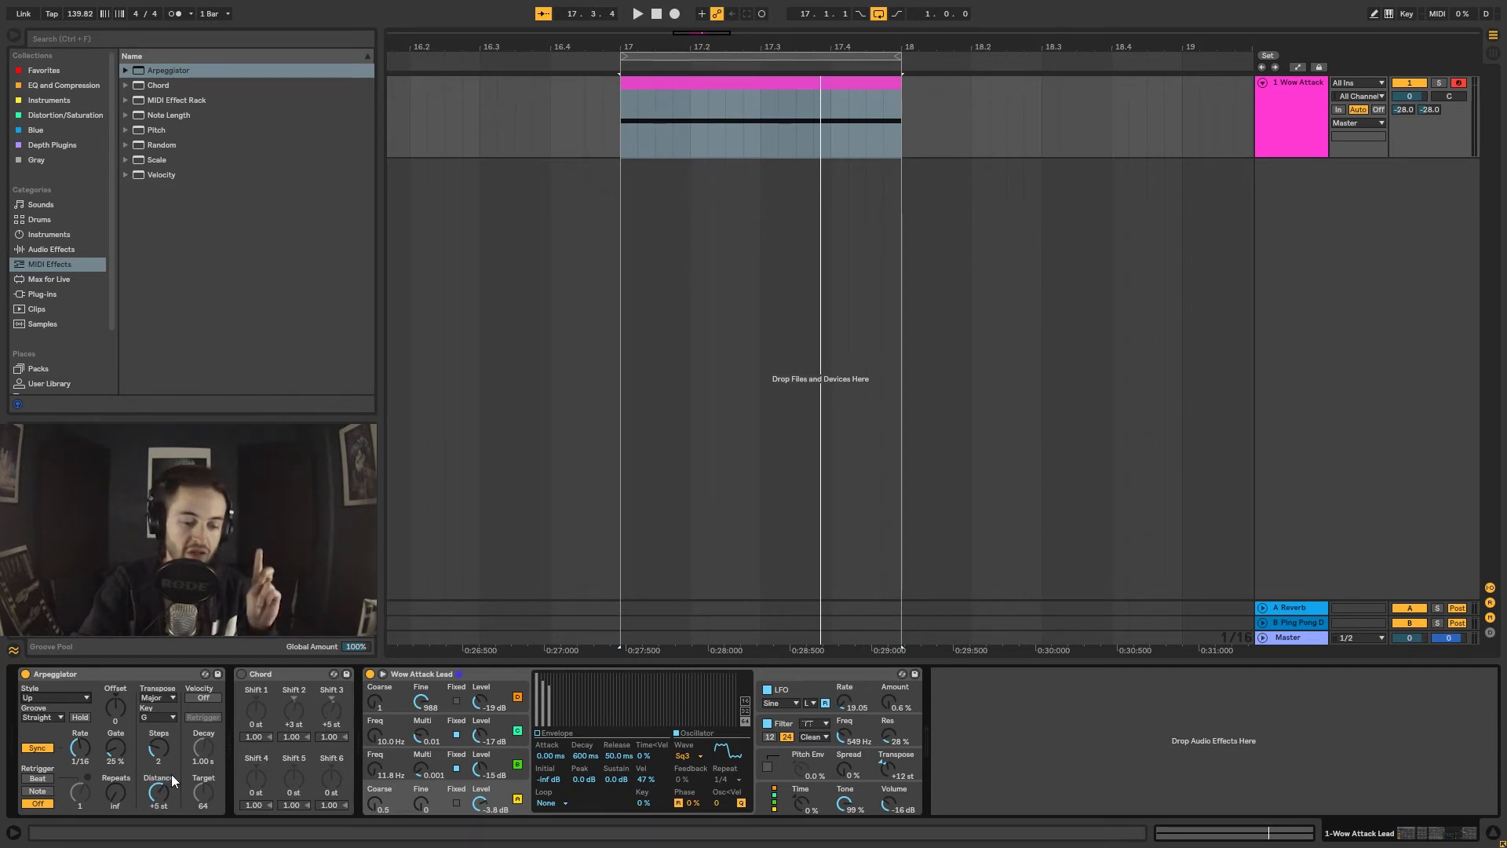
left_click(45, 698)
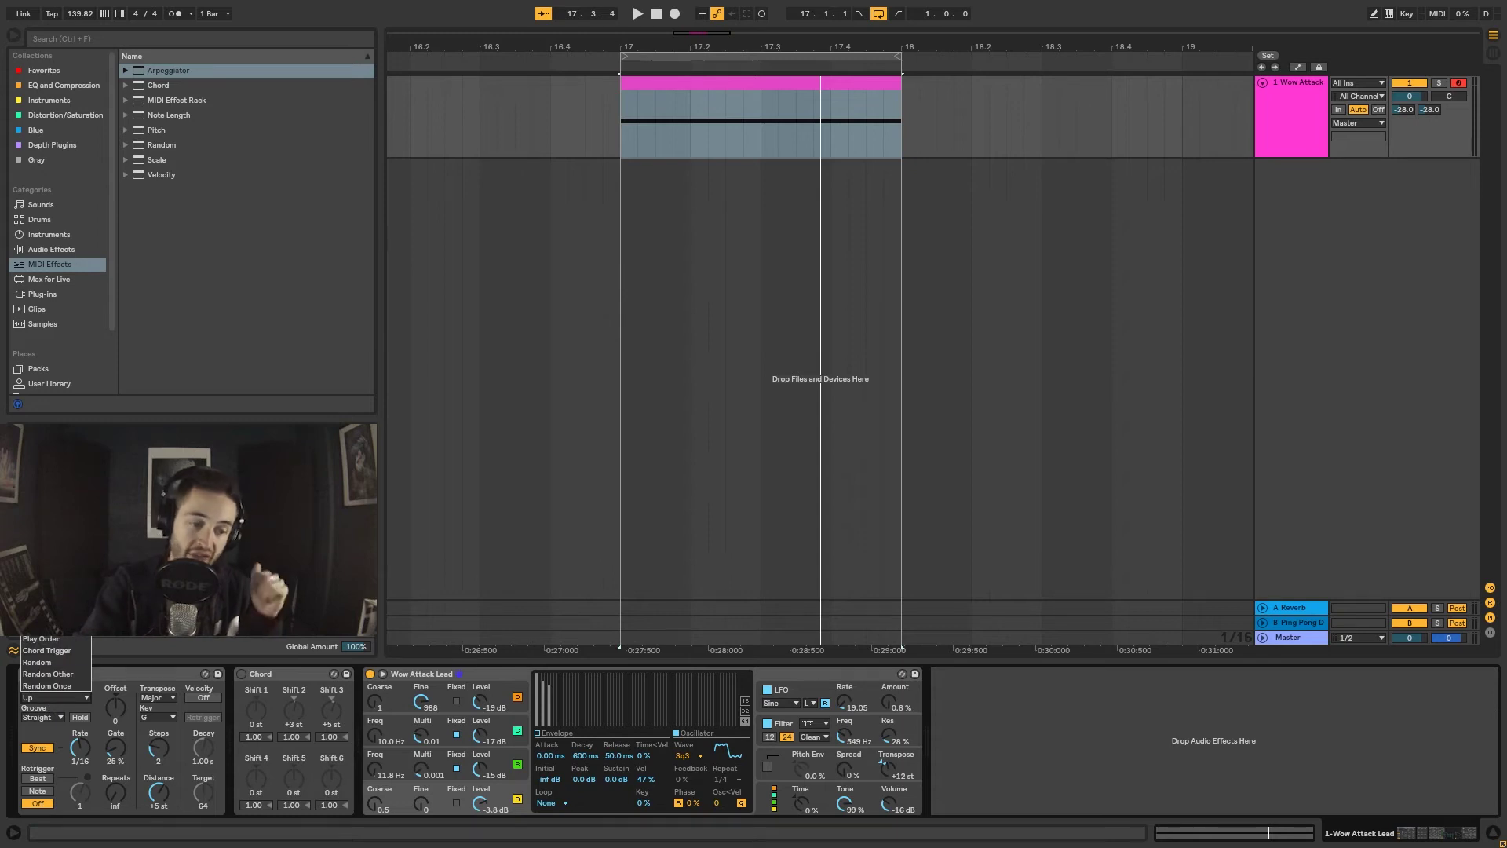
key("Down")
key("Down")
key("Return")
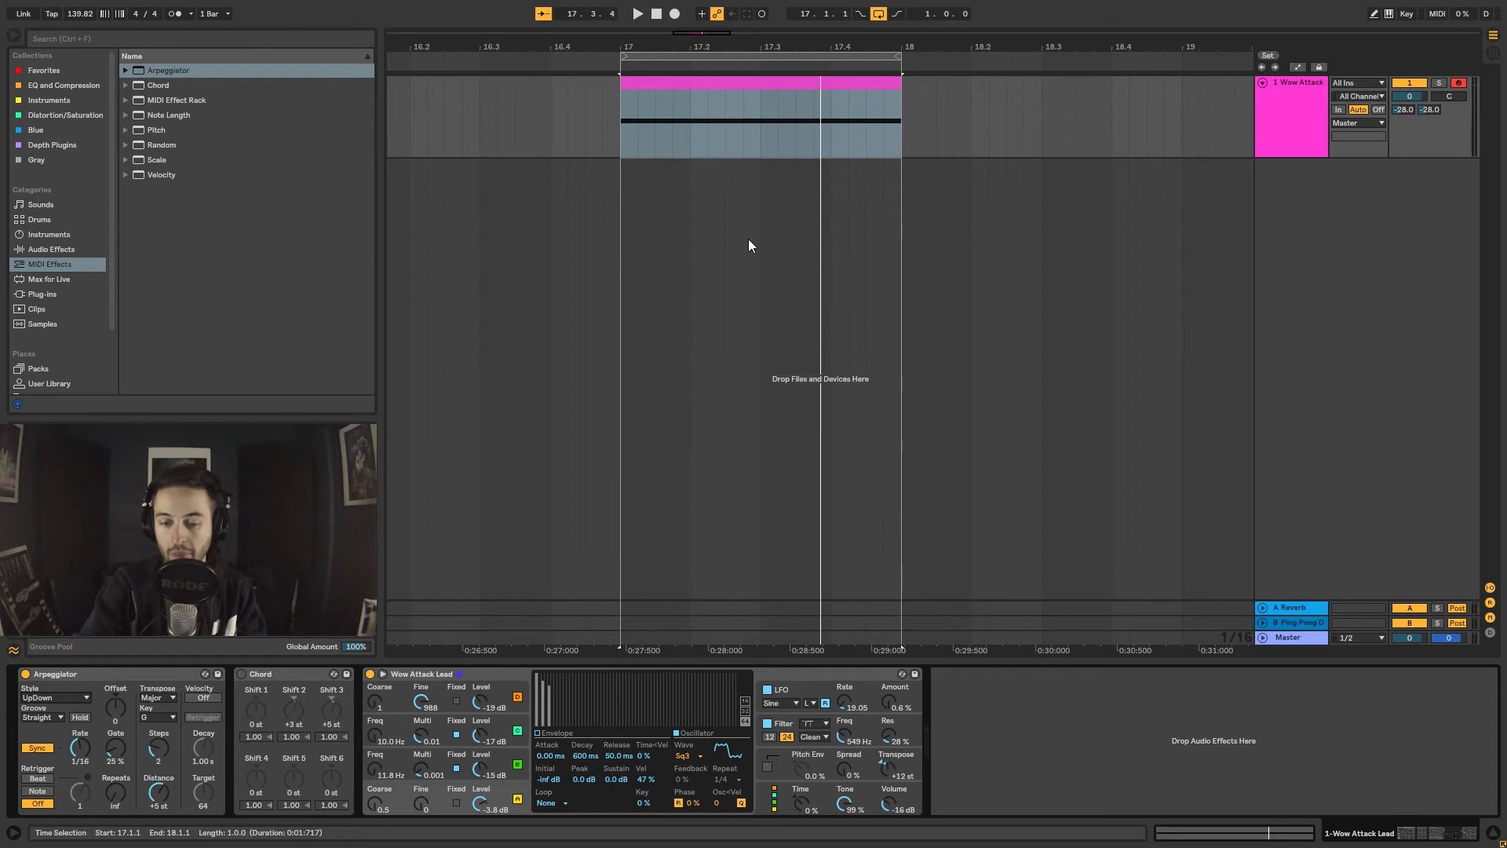
key("space")
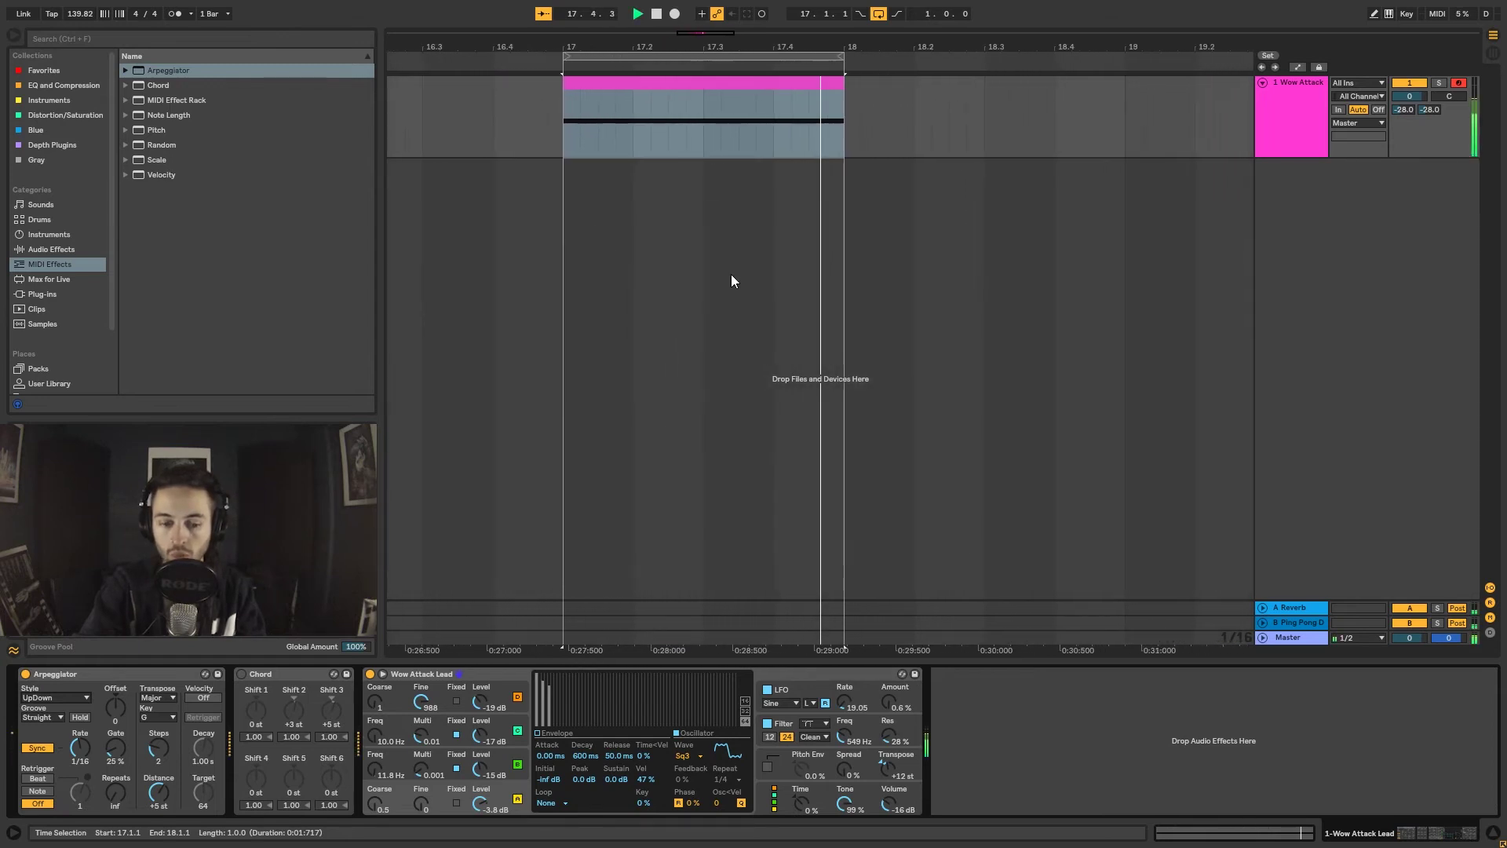
key("space")
Try the Up, Up & Down, and Down & Up arpeggio styles.
left_click(59, 698)
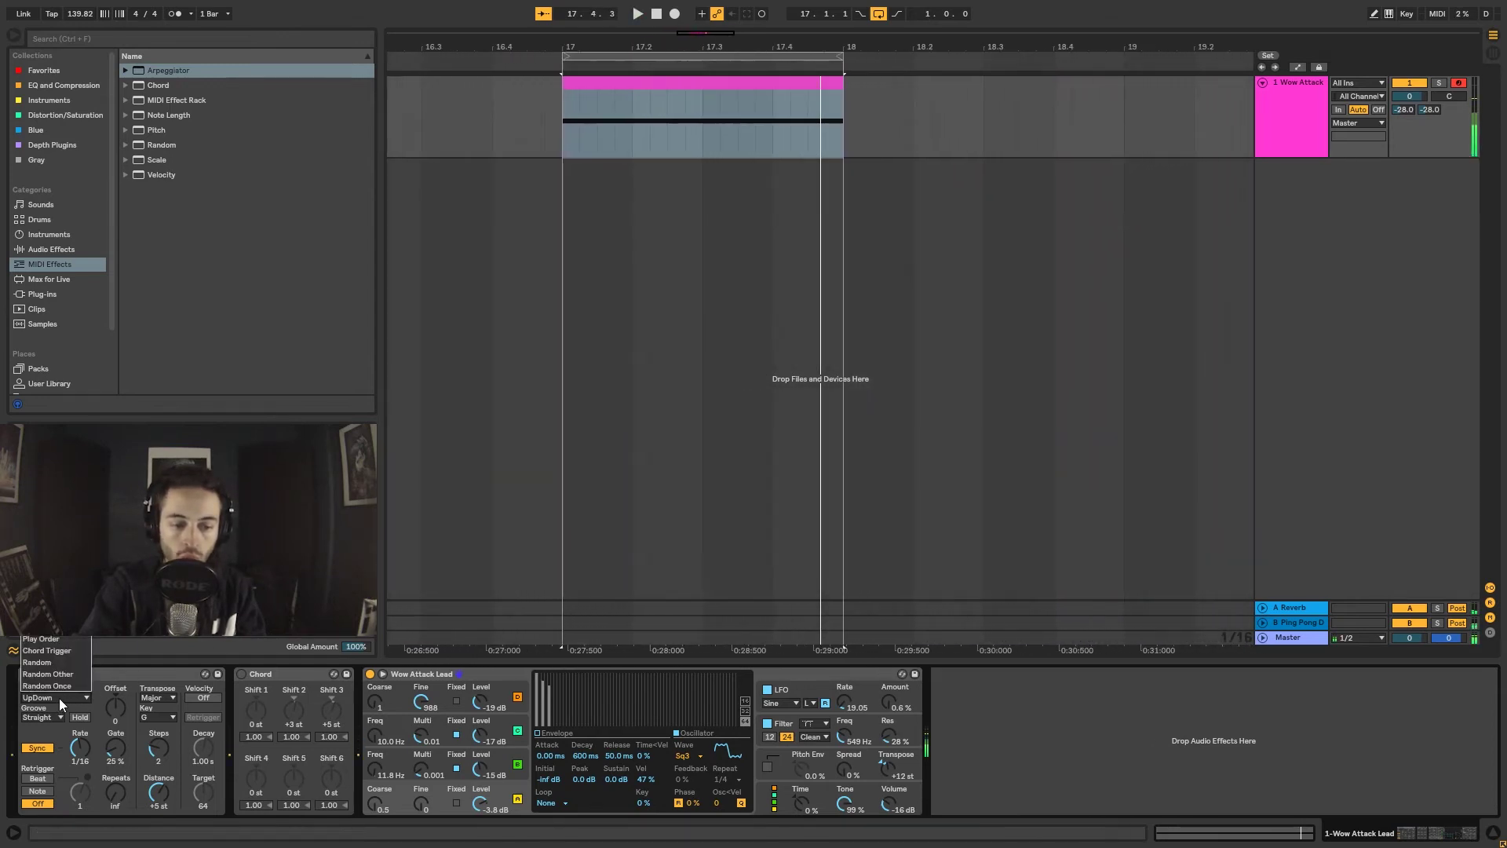
scroll(59, 699, "up", 2)
key("space")
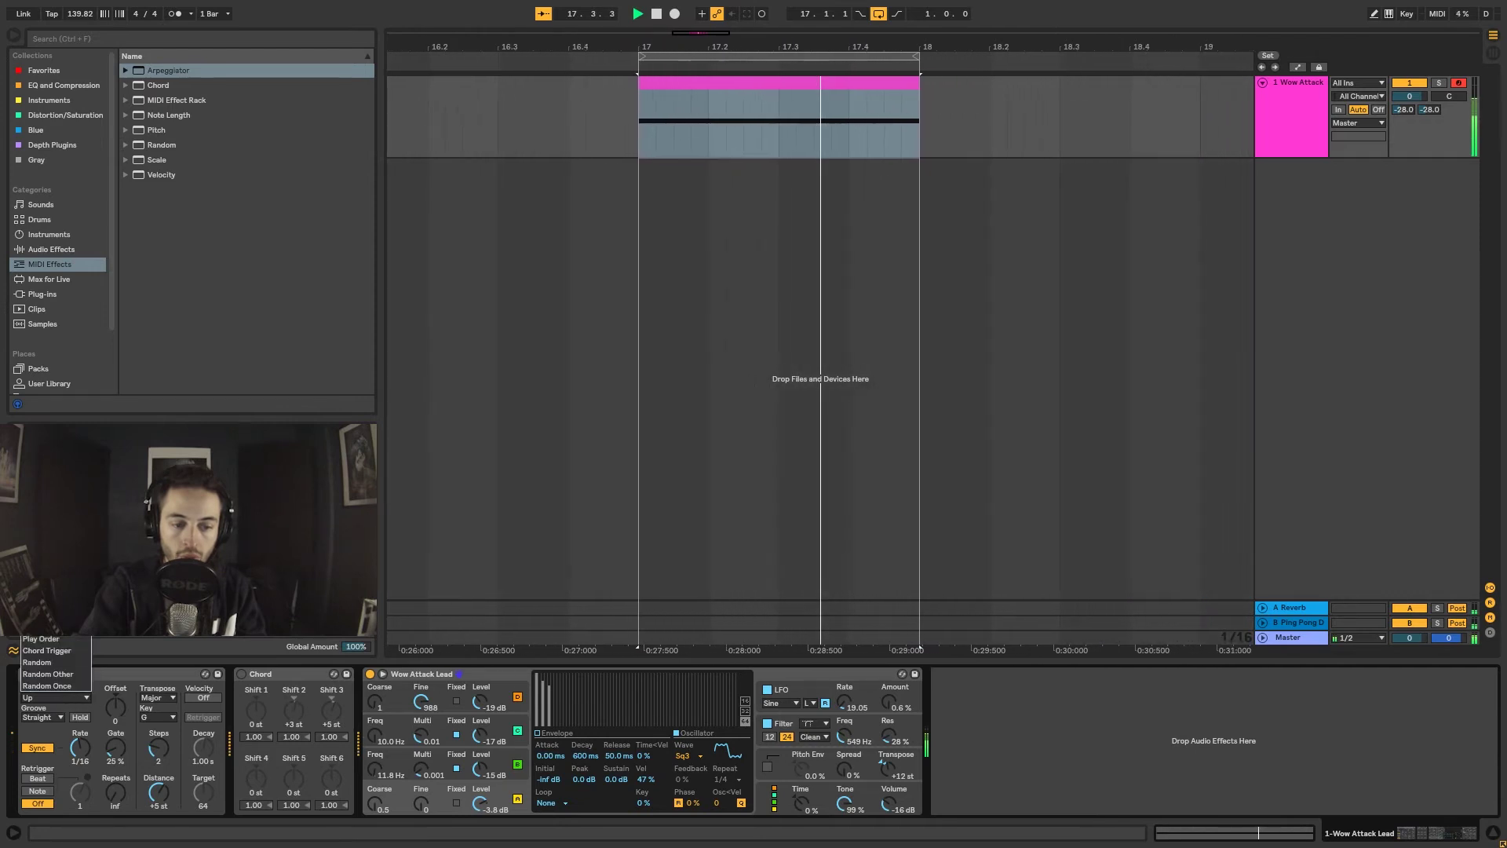
scroll(50, 697, "down", 3)
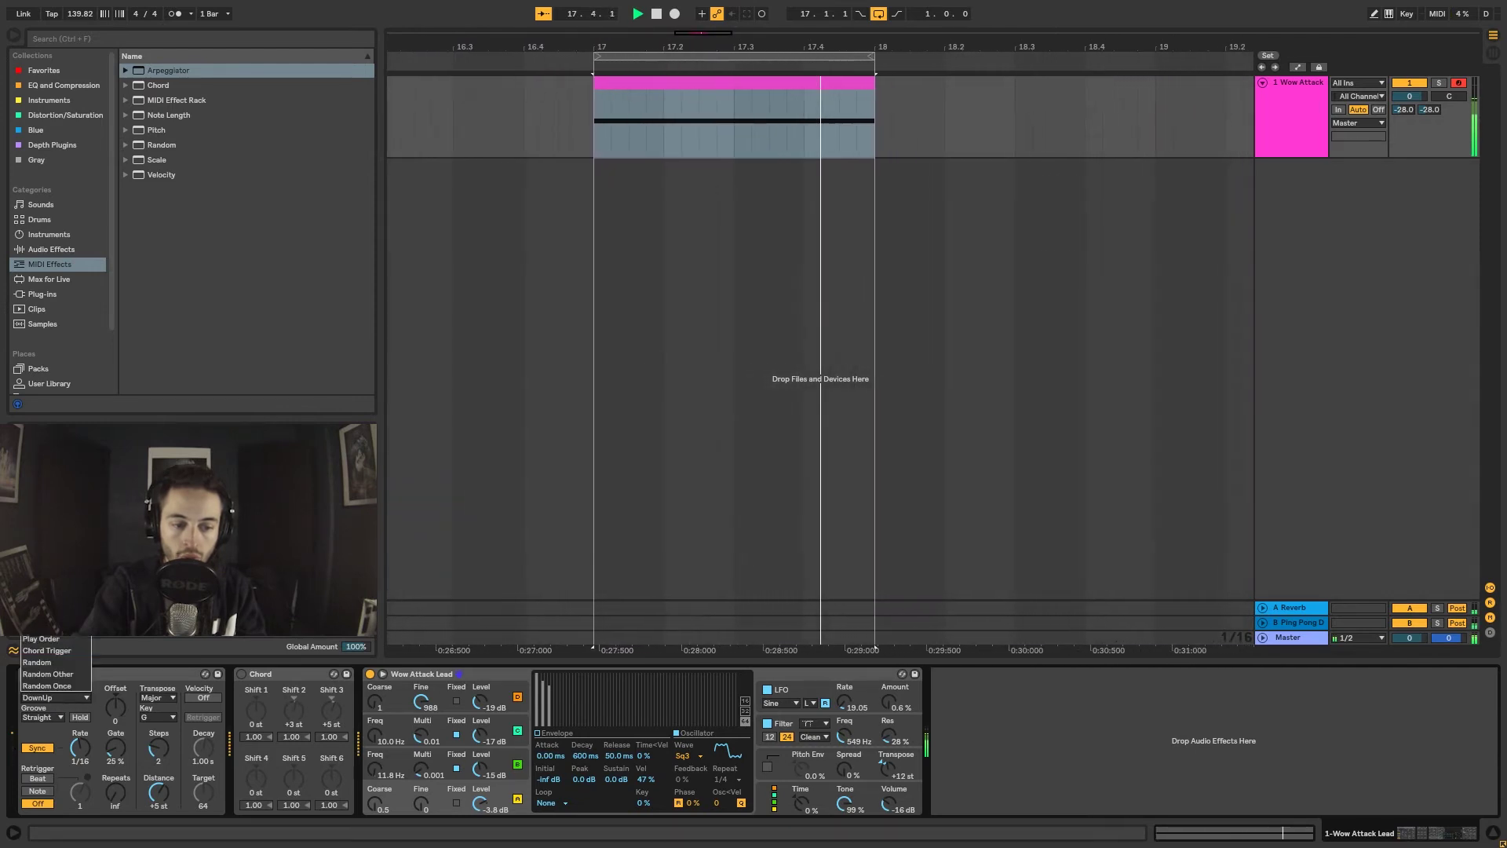
scroll(63, 695, "down", 1)
left_click(63, 695)
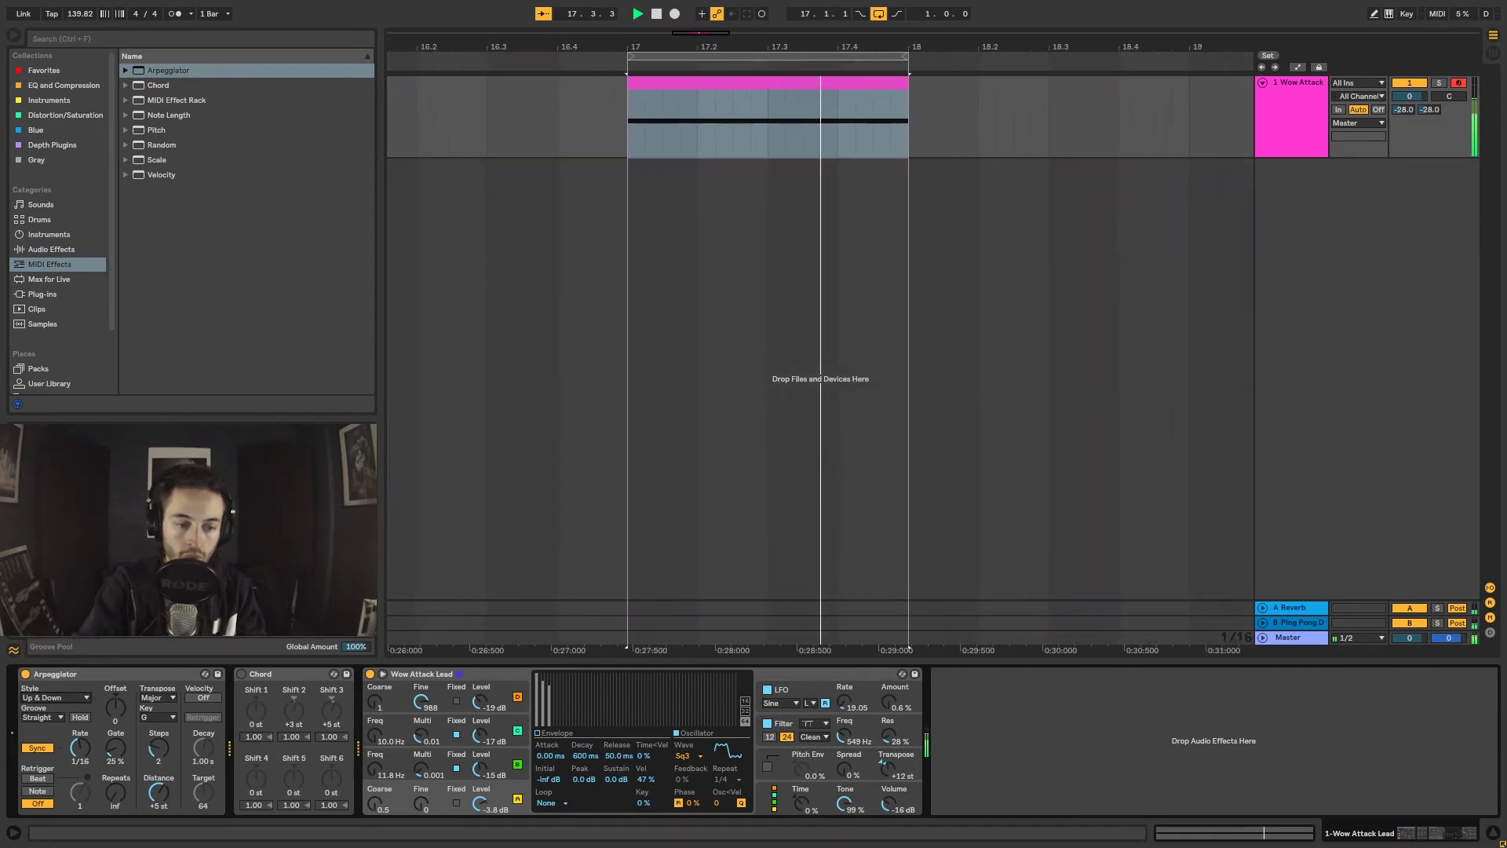
left_click(61, 695)
left_click(81, 642)
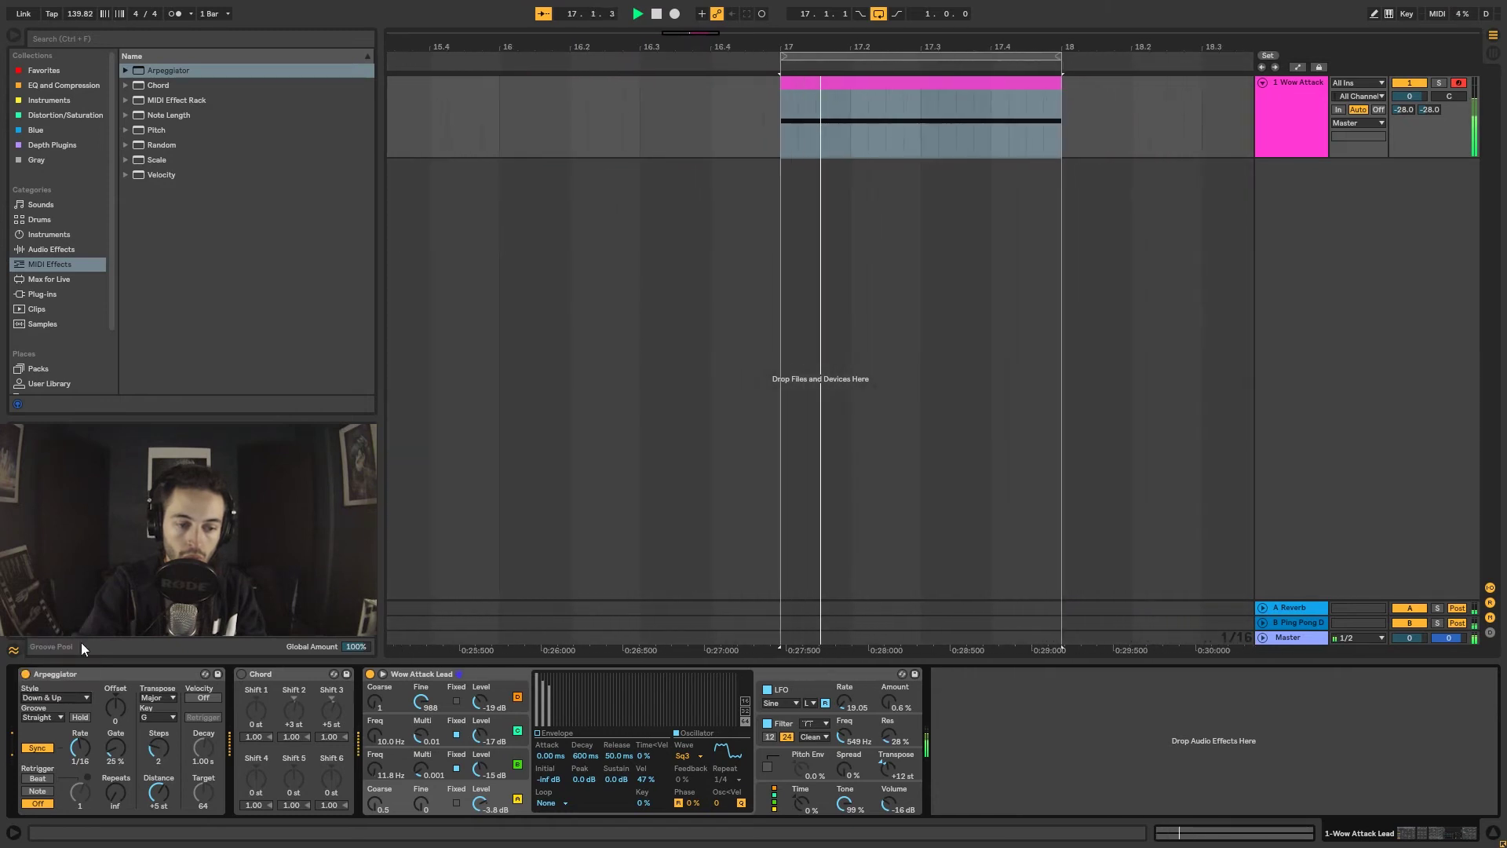
Cycle the Arpeggiator Style through Converge and Con & Diverge, landing on Random.
left_click(66, 699)
left_click(66, 658)
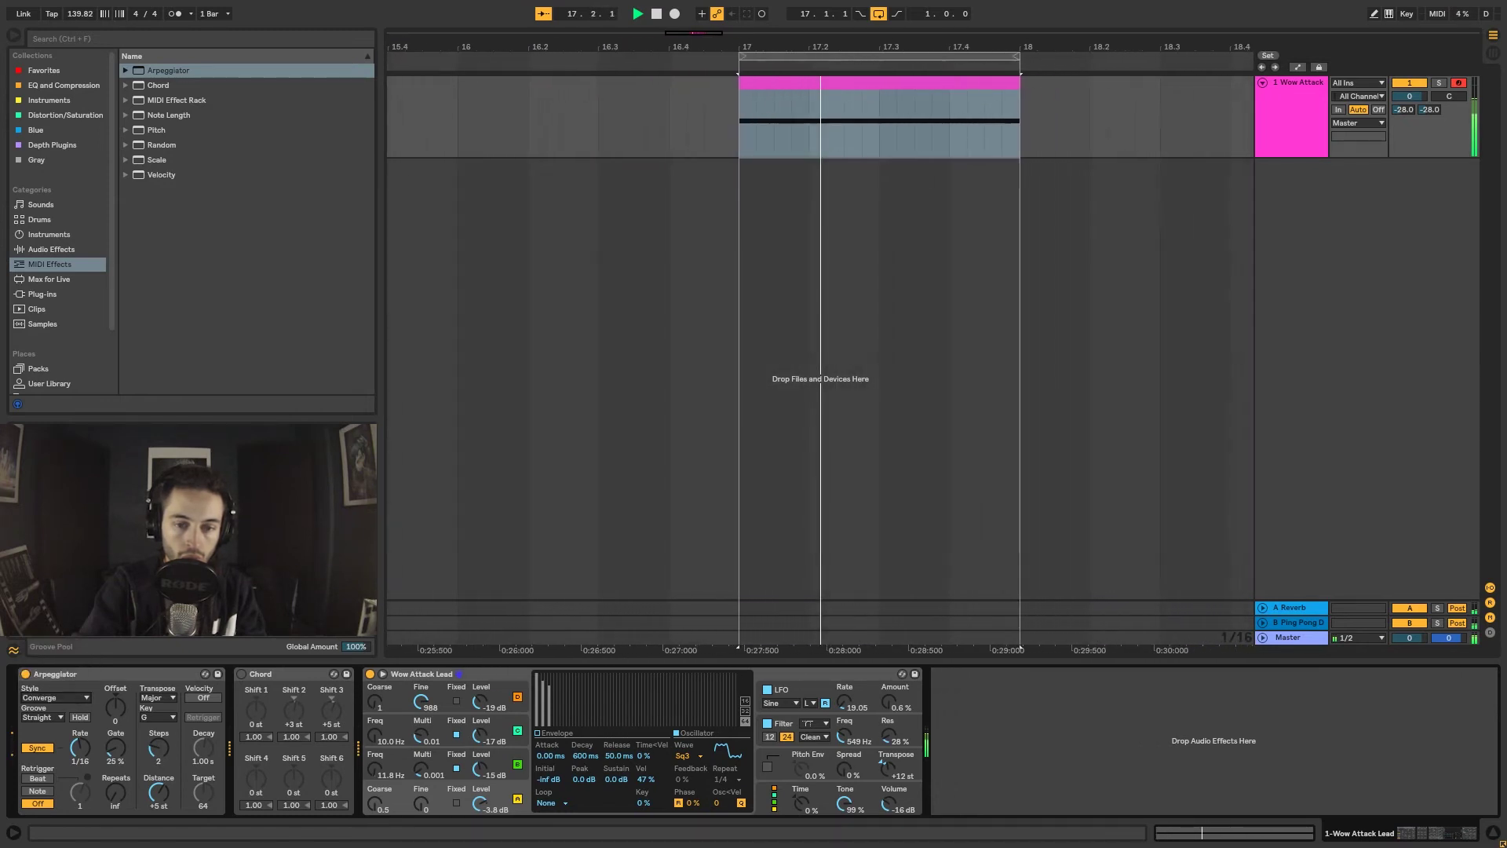
left_click(60, 695)
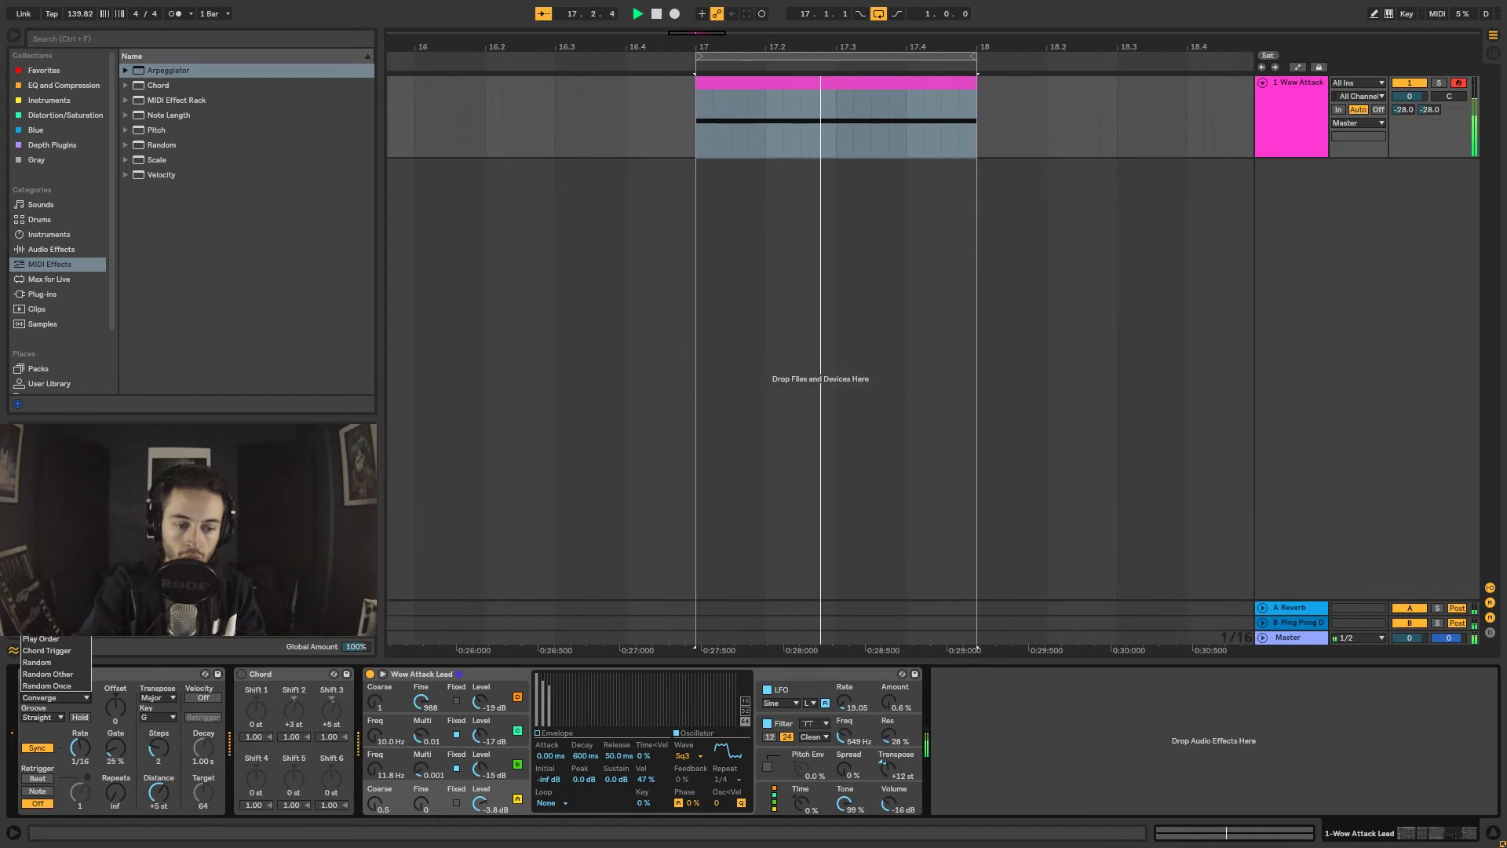
left_click(61, 668)
left_click(60, 700)
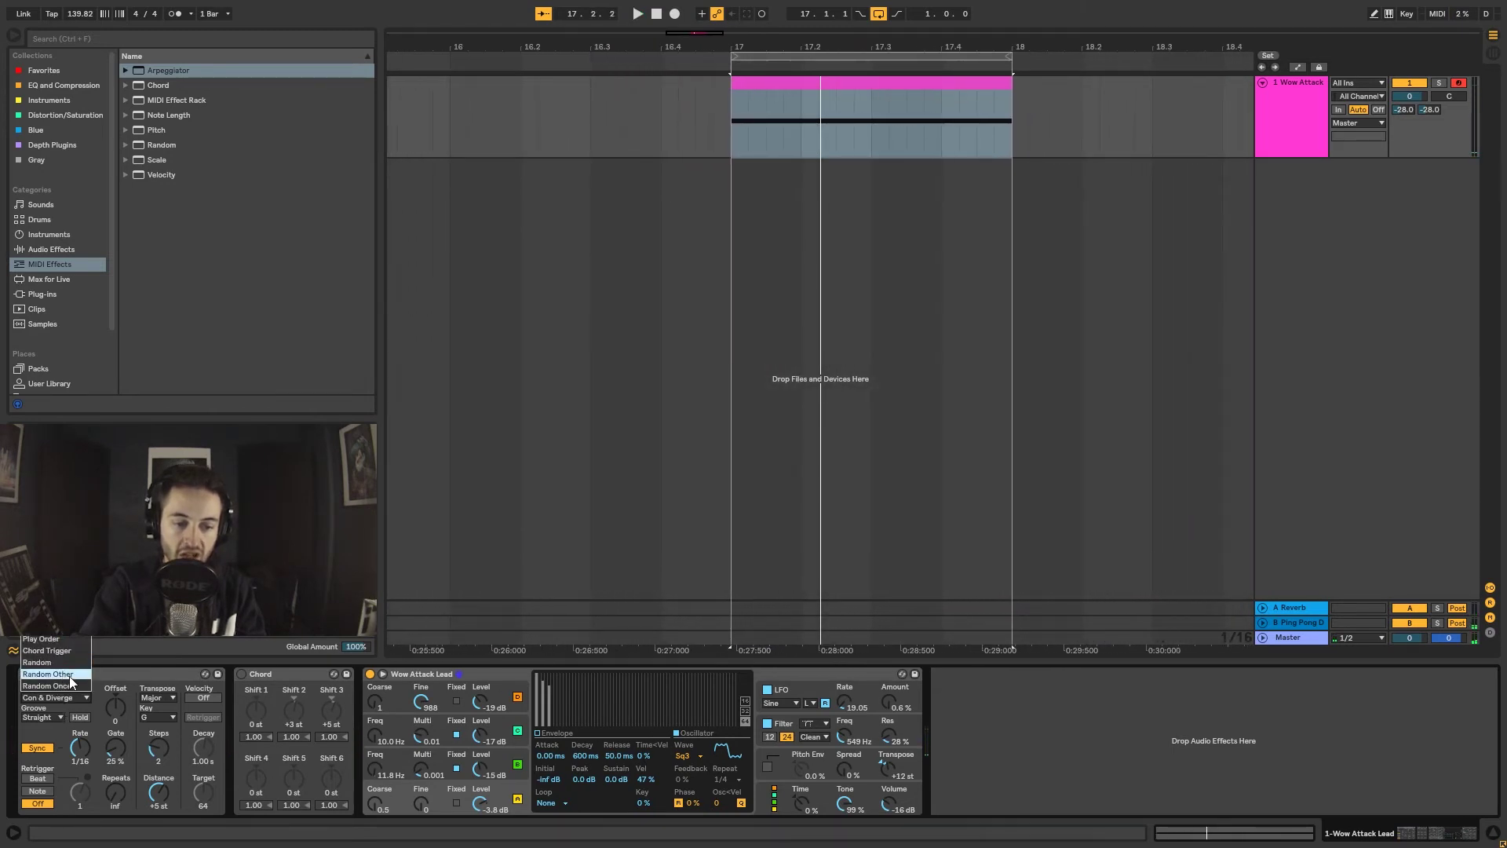
left_click(67, 666)
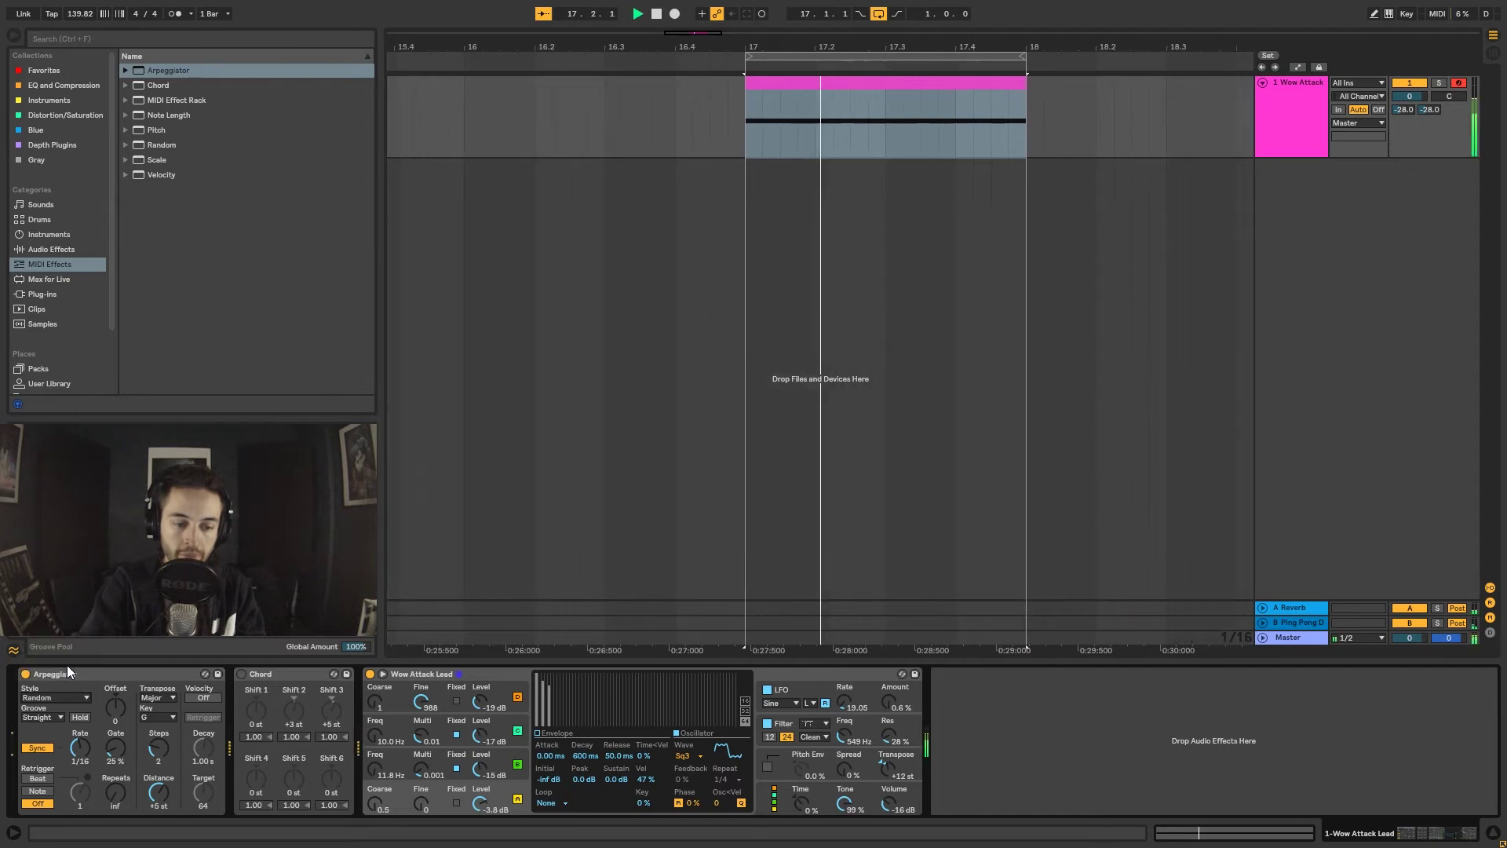
Focus the Arpeggiator for the controller and set its Style to Up & Down.
left_click(40, 697)
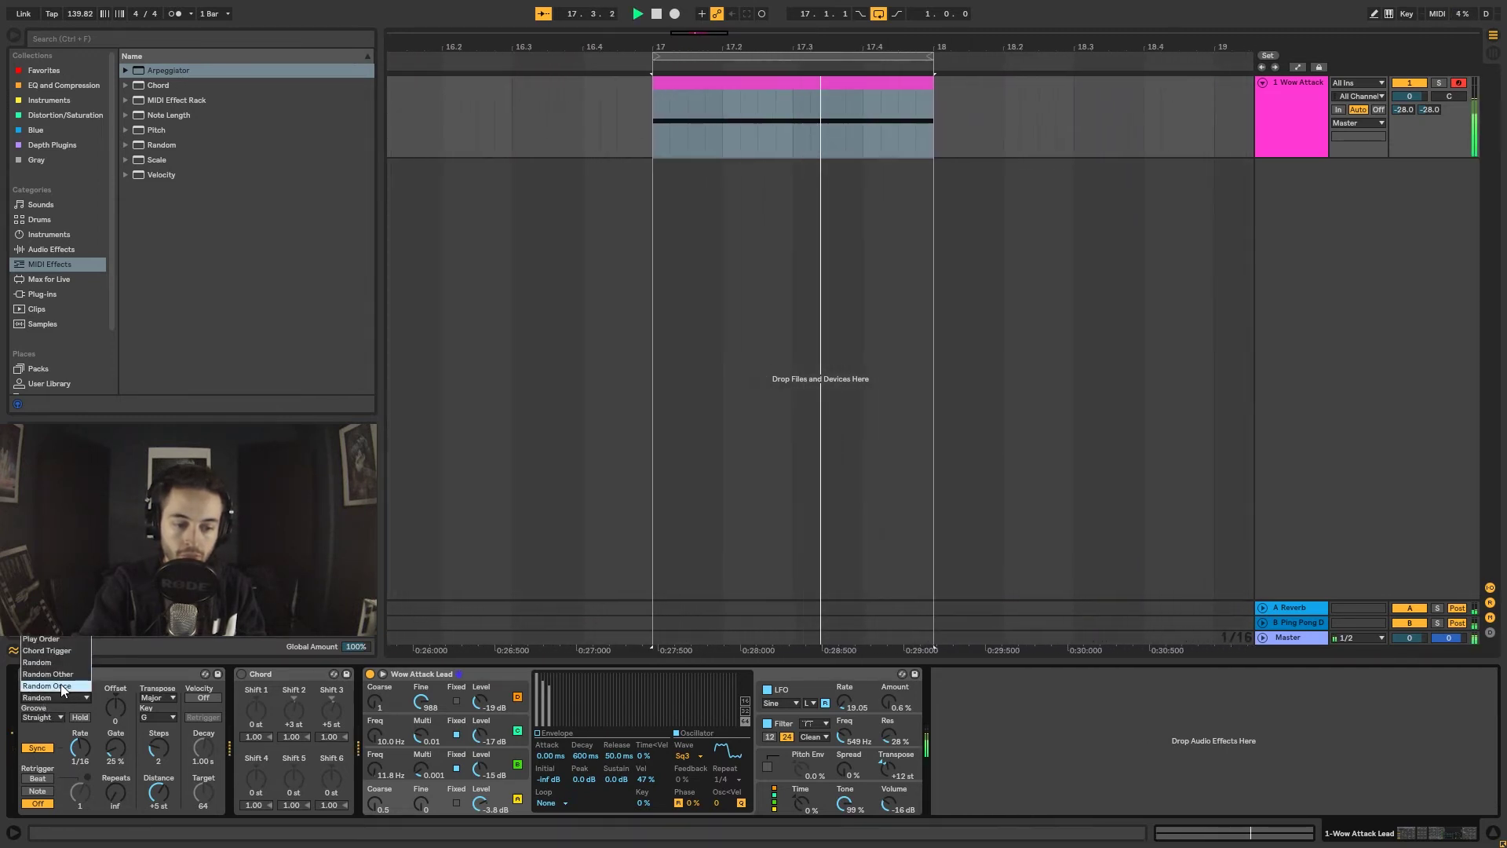
left_click(128, 672)
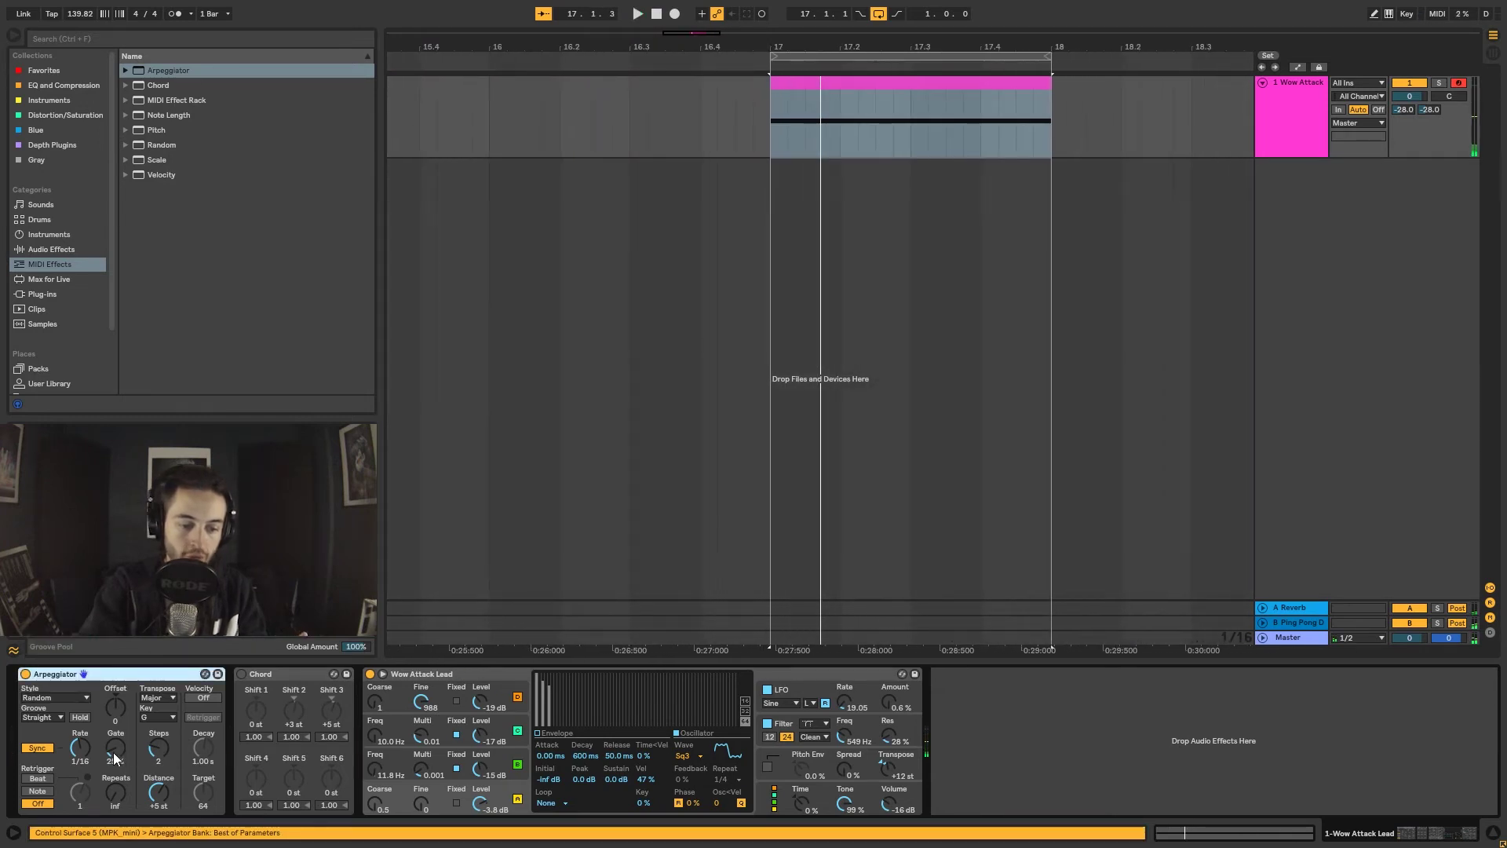
left_click(61, 698)
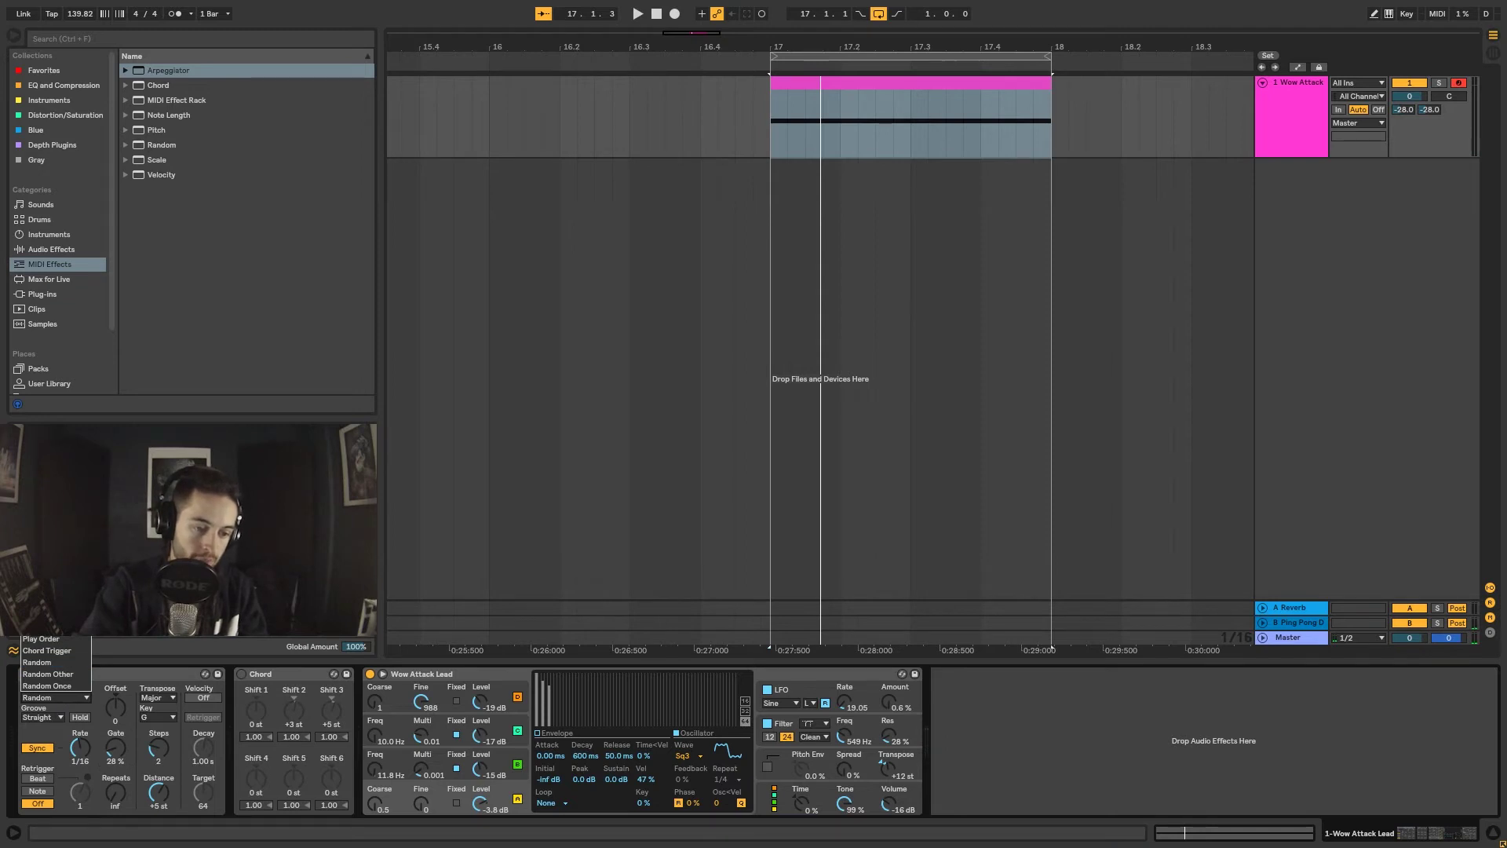
left_click(47, 650)
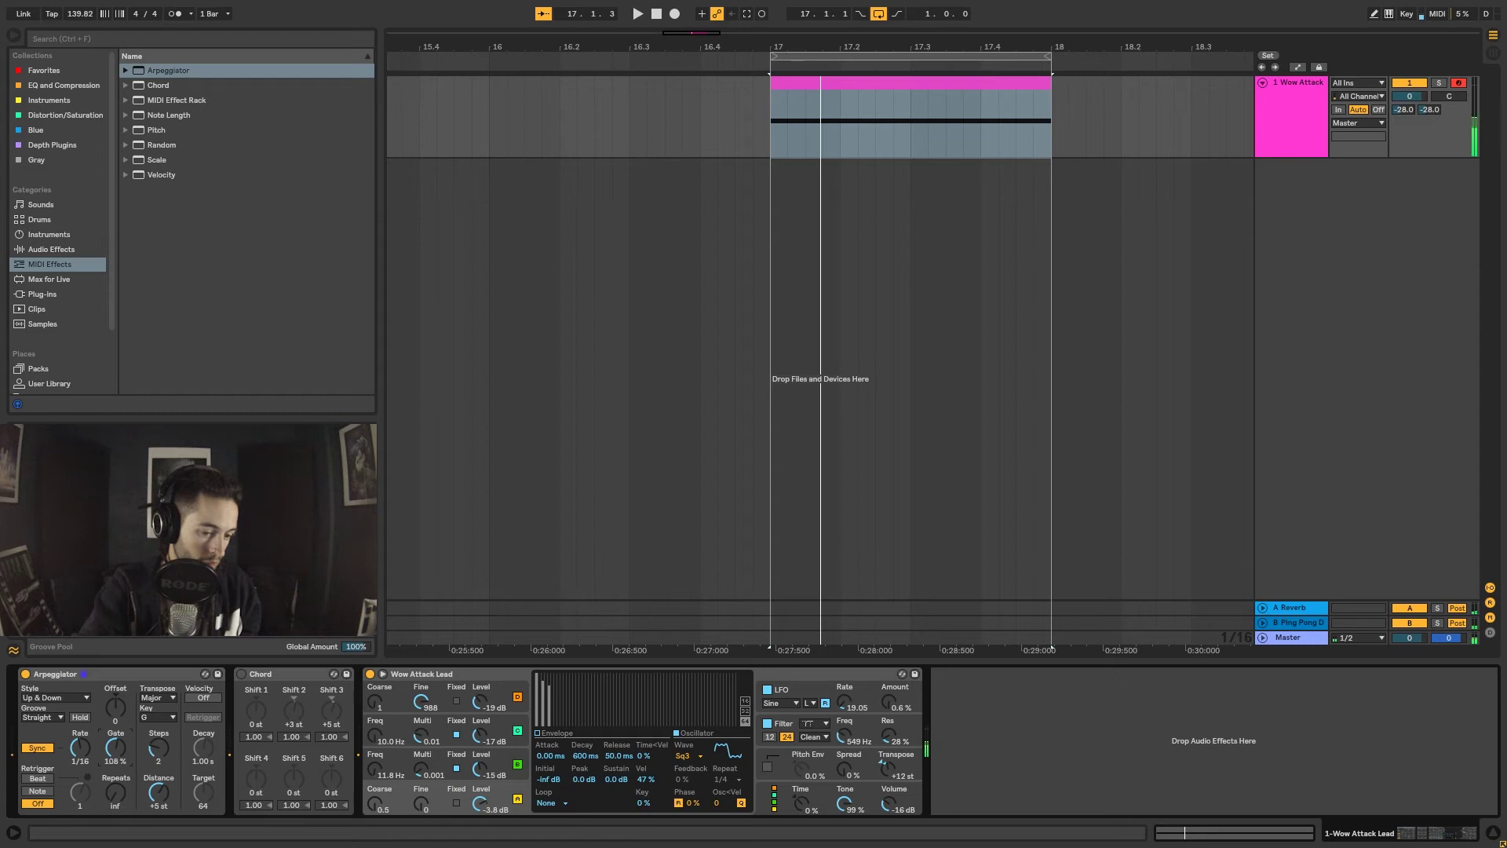
Bring the Arpeggiator's Gate down from 82% through about 74% to 64%.
left_click_drag(112, 759, 110, 743)
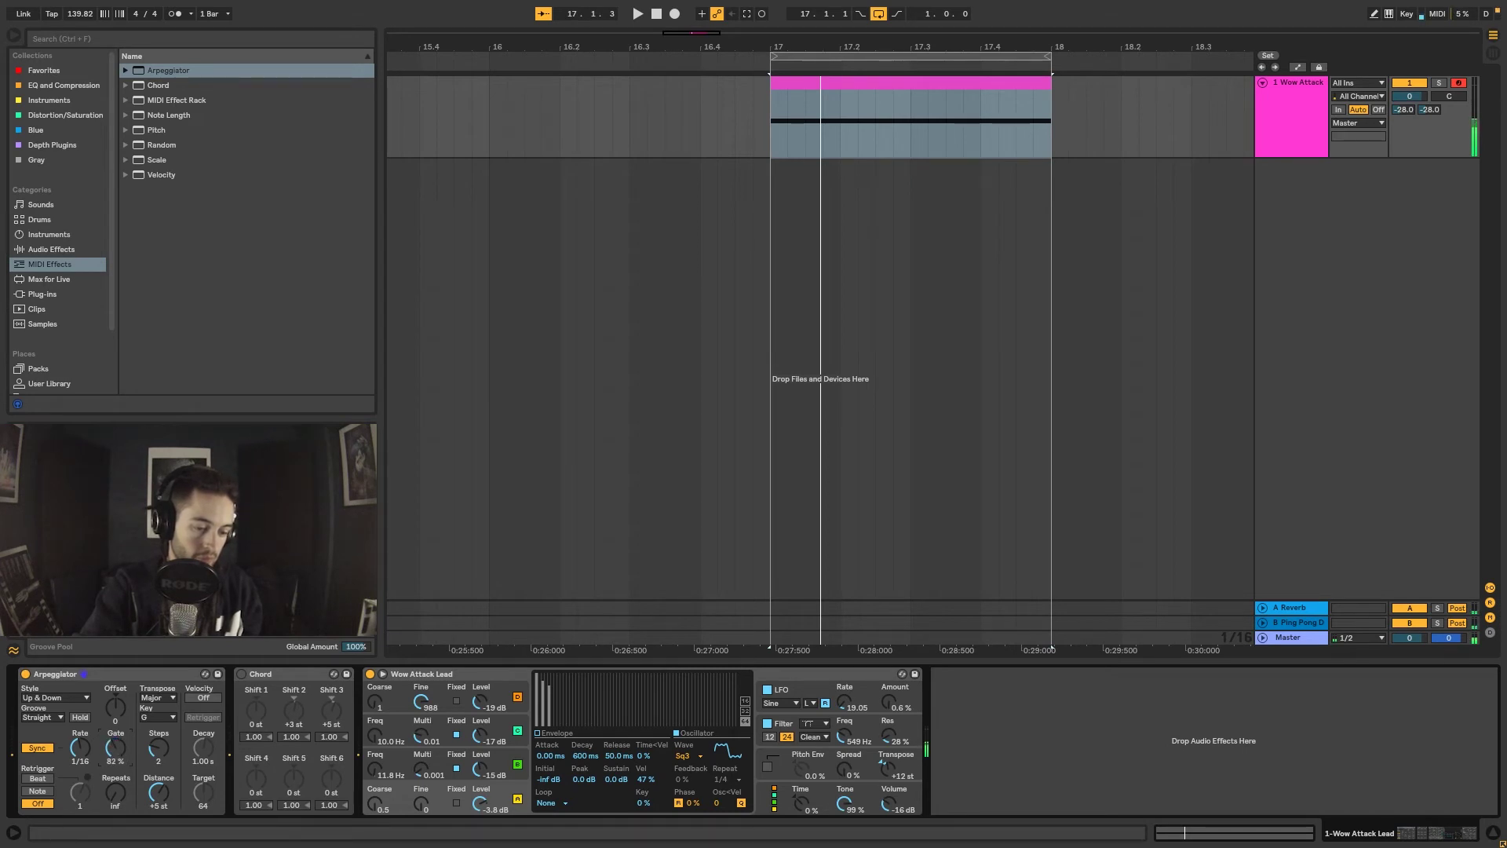
left_click_drag(111, 742, 102, 752)
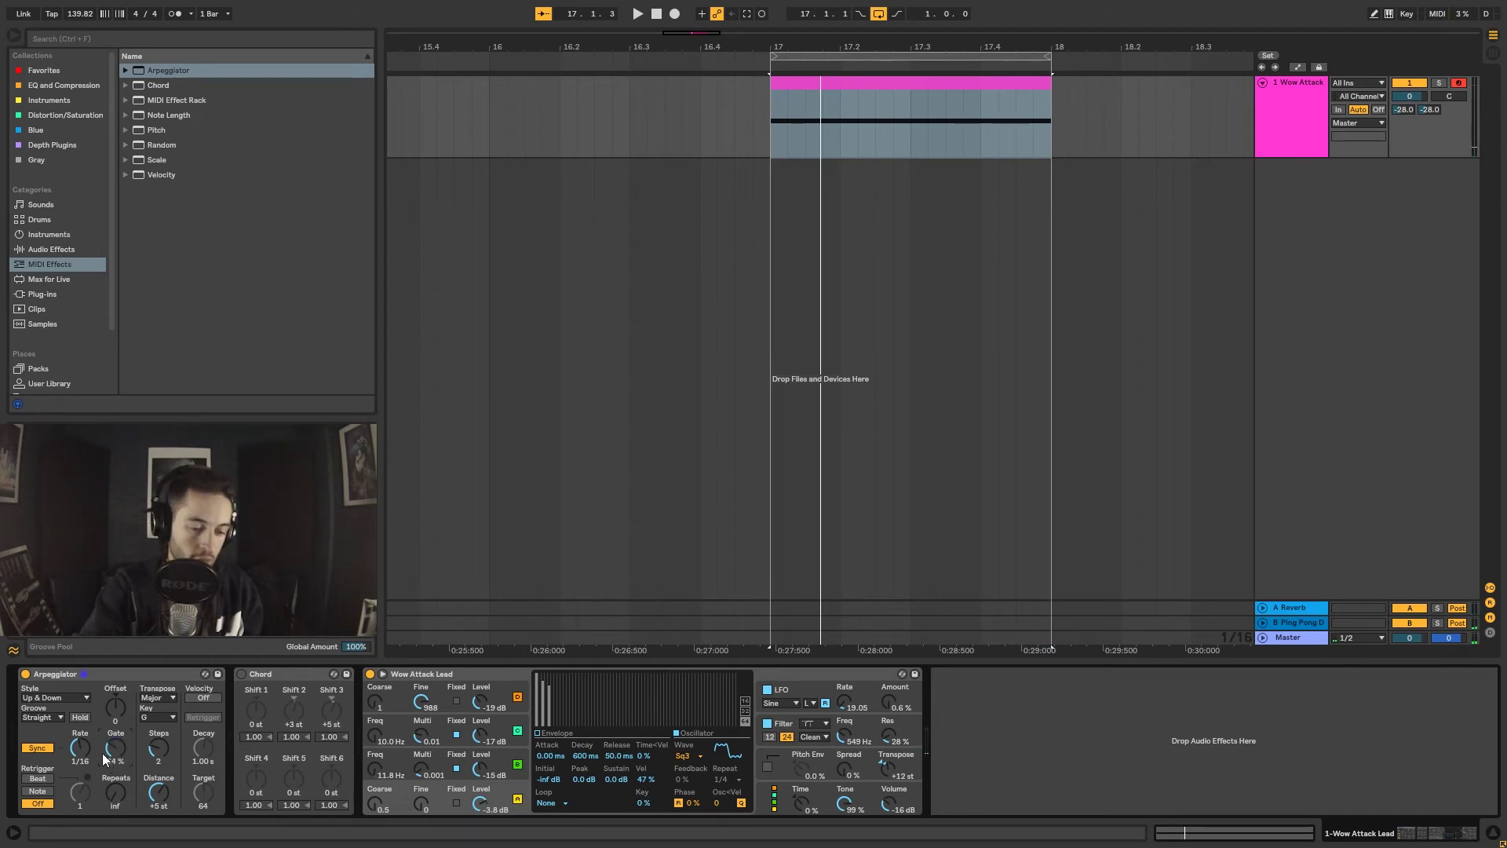
left_click_drag(102, 752, 111, 747)
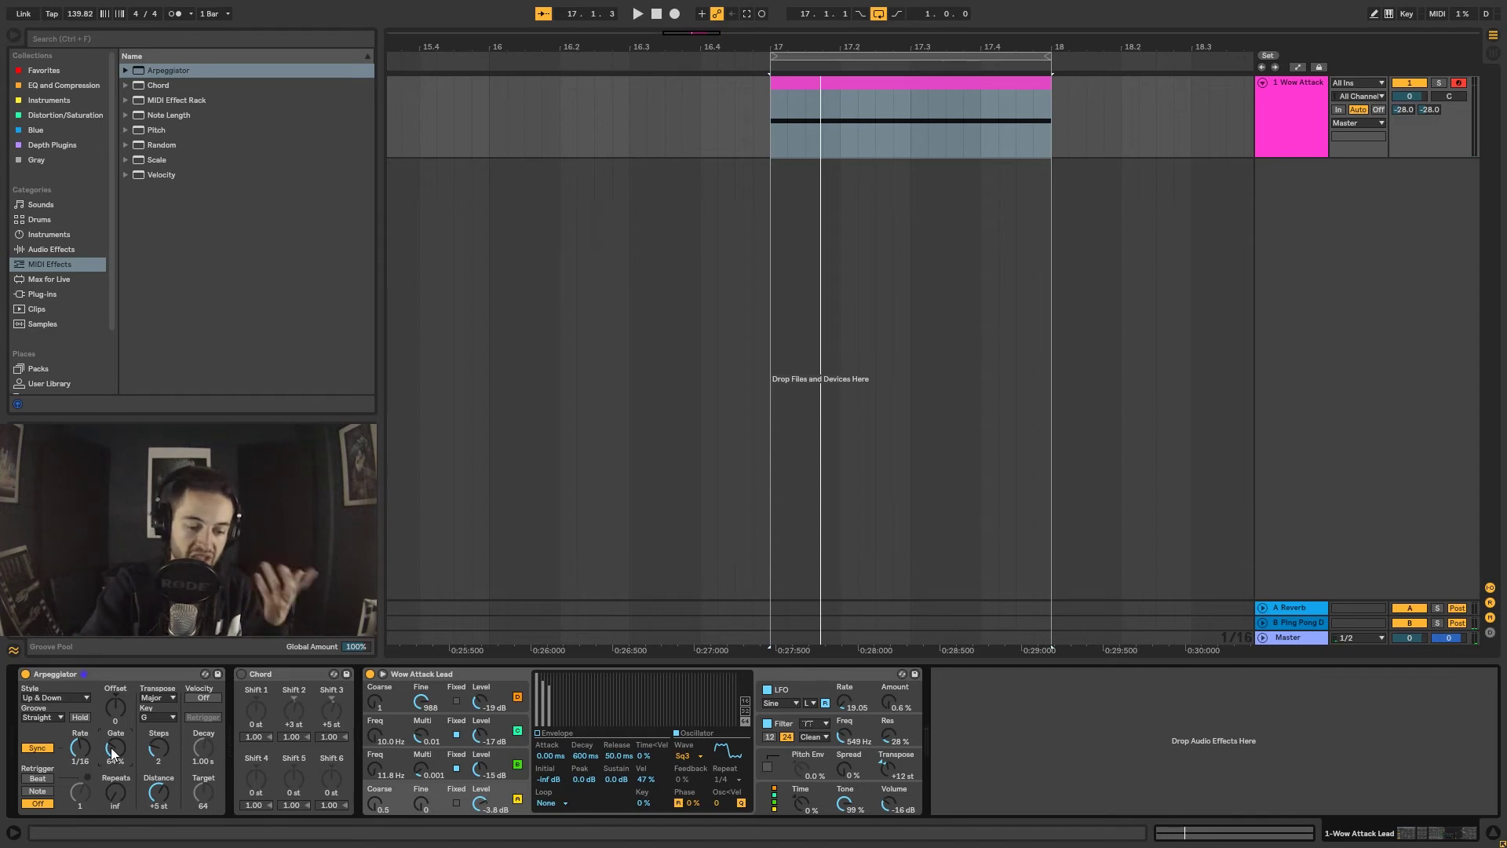
left_click(101, 677)
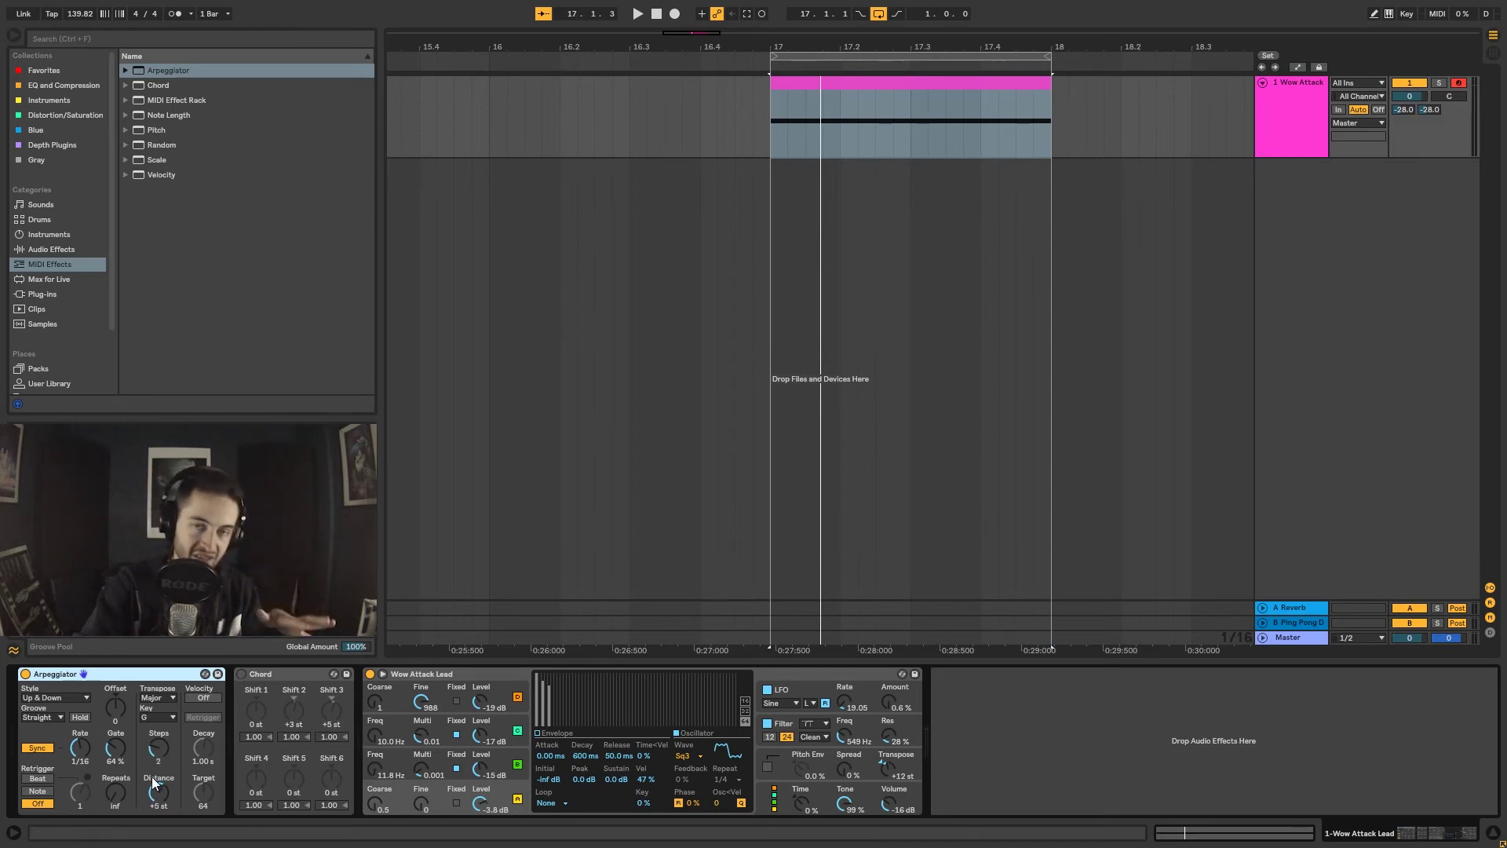
Turn the Chord device on, then bypass it again to compare the sound.
left_click(243, 674)
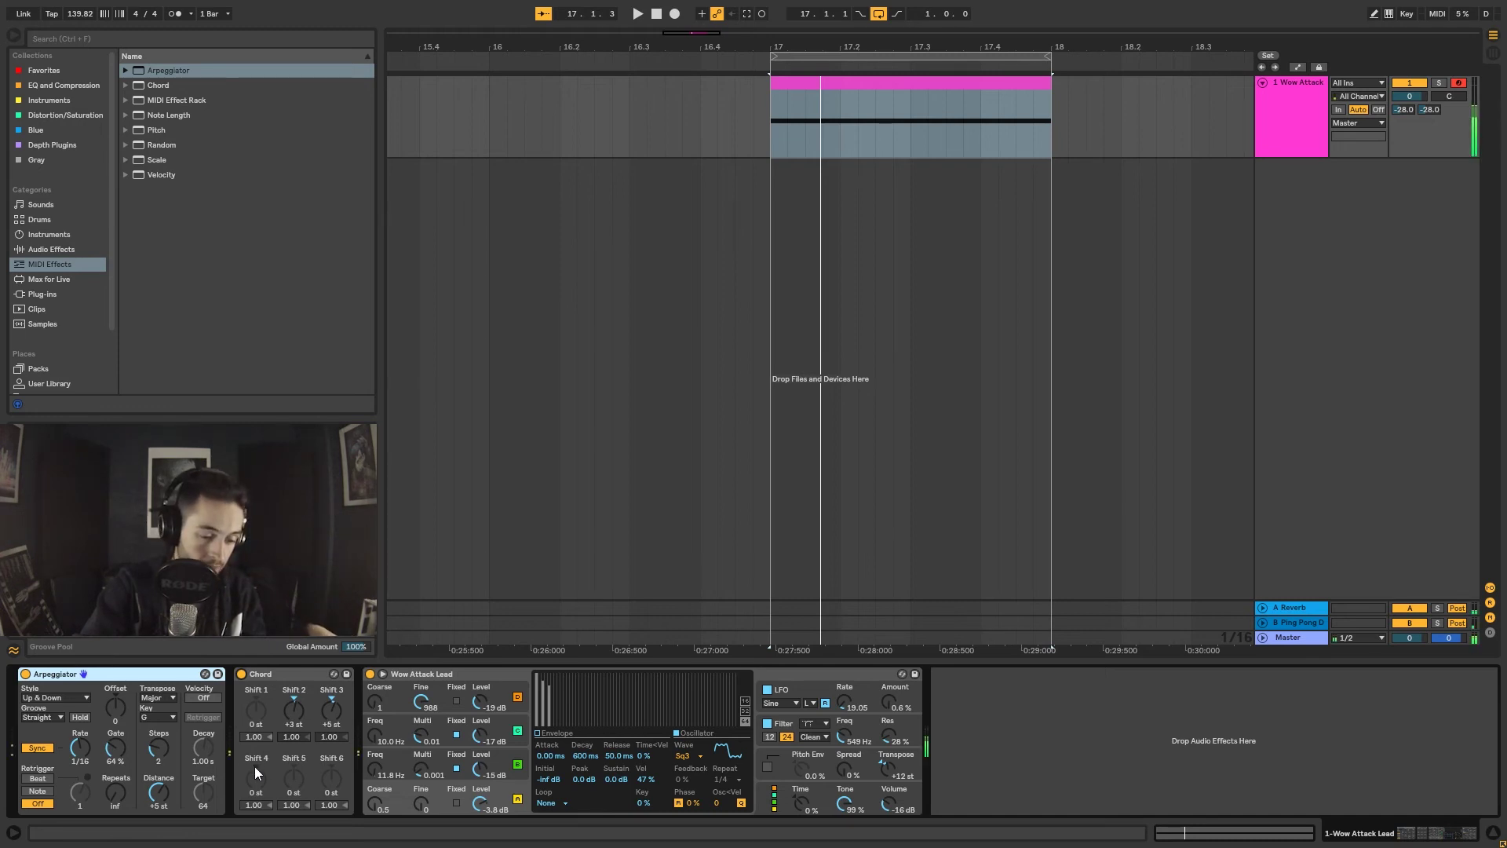
left_click(242, 675)
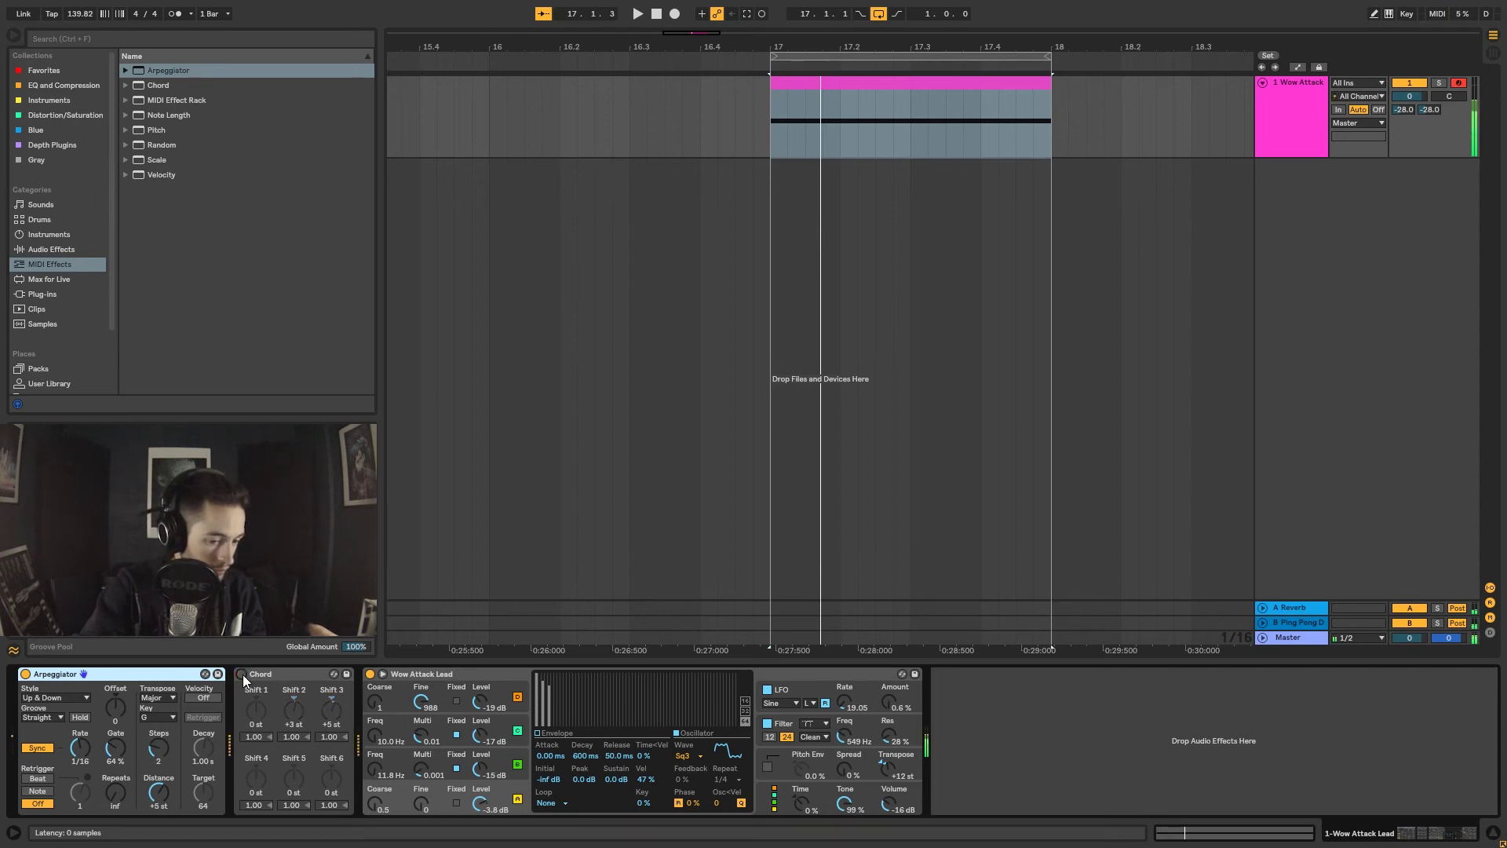
left_click(242, 674)
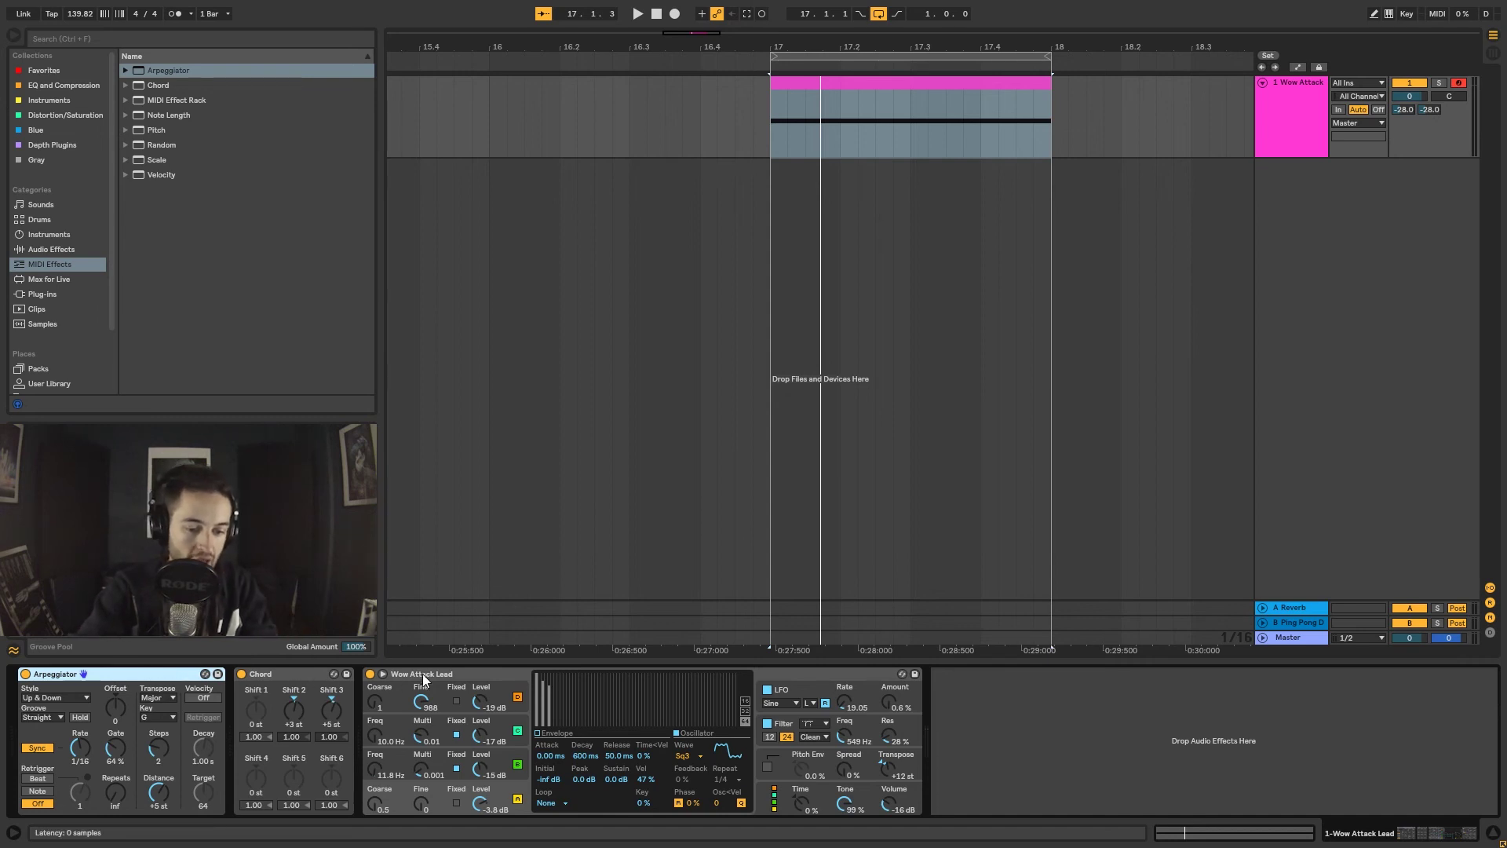
right_click(129, 671)
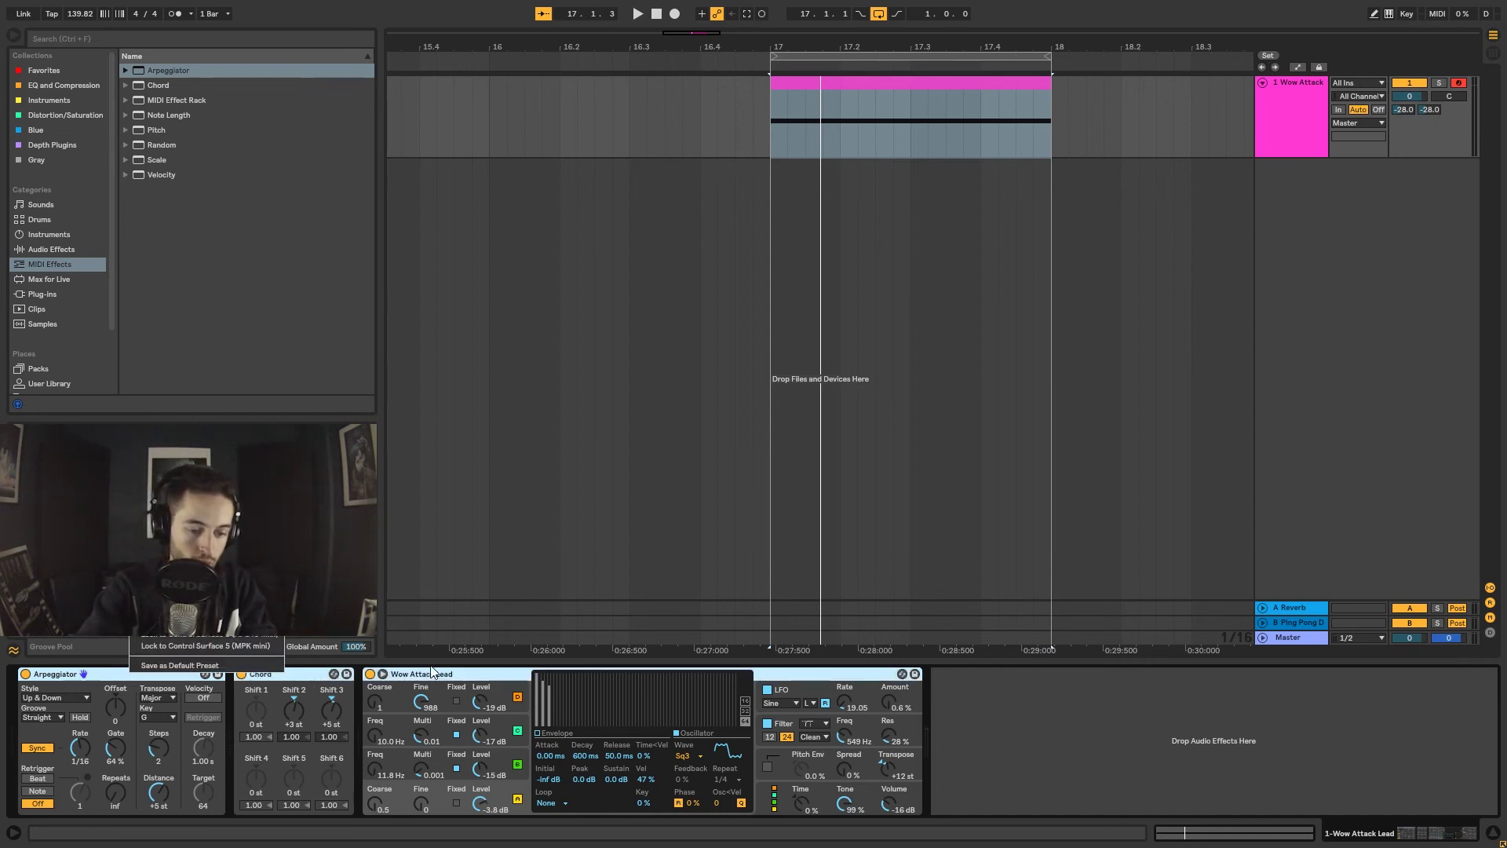
Select the Arpeggiator, Chord and Wow Attack Lead devices and group them into an Instrument Rack with Ctrl+G.
left_click(106, 673)
left_click(106, 674)
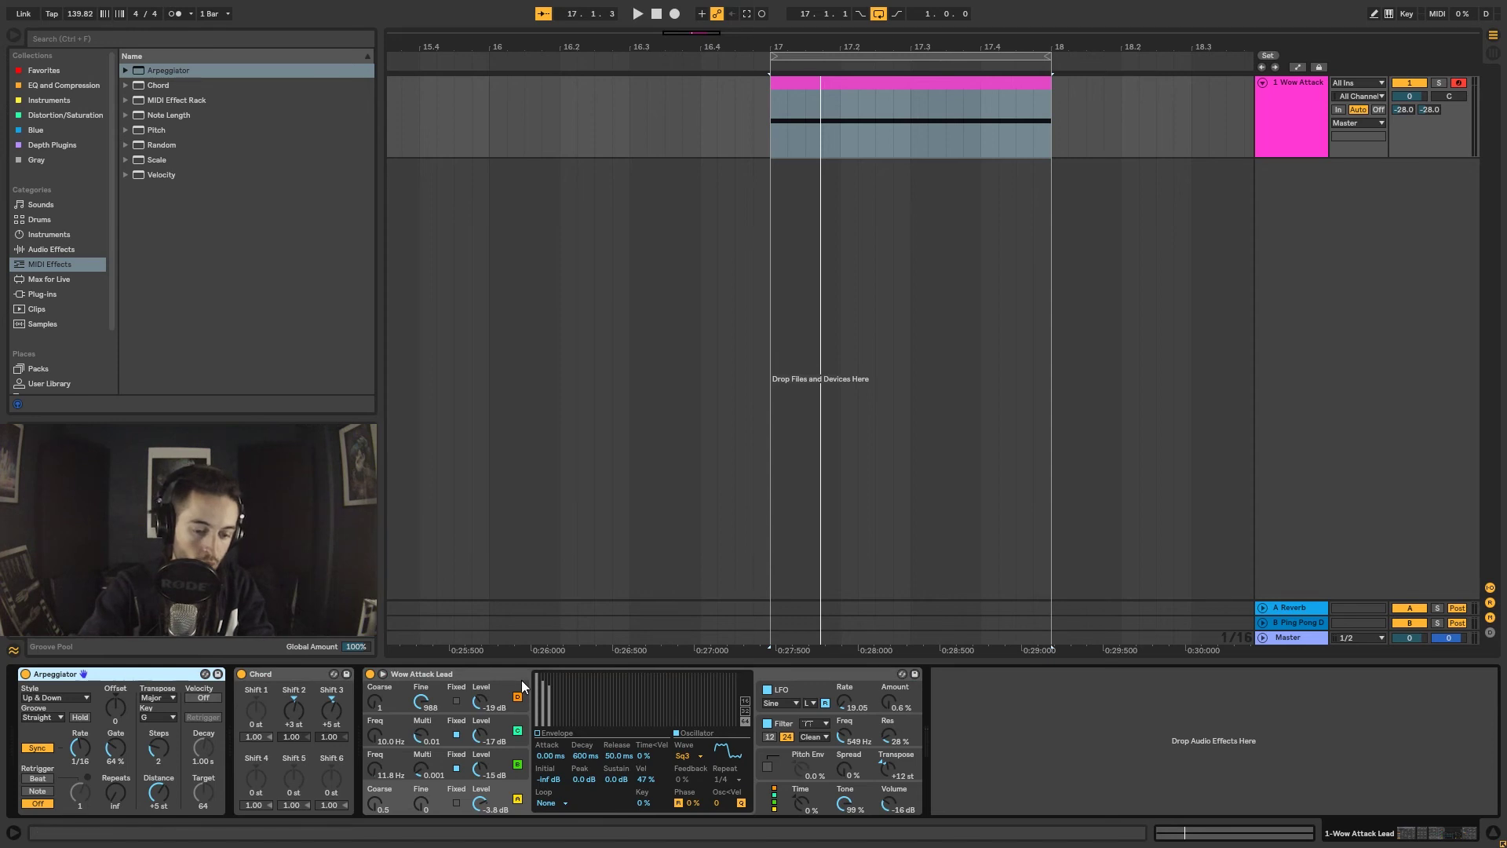
left_click(463, 675, "shift")
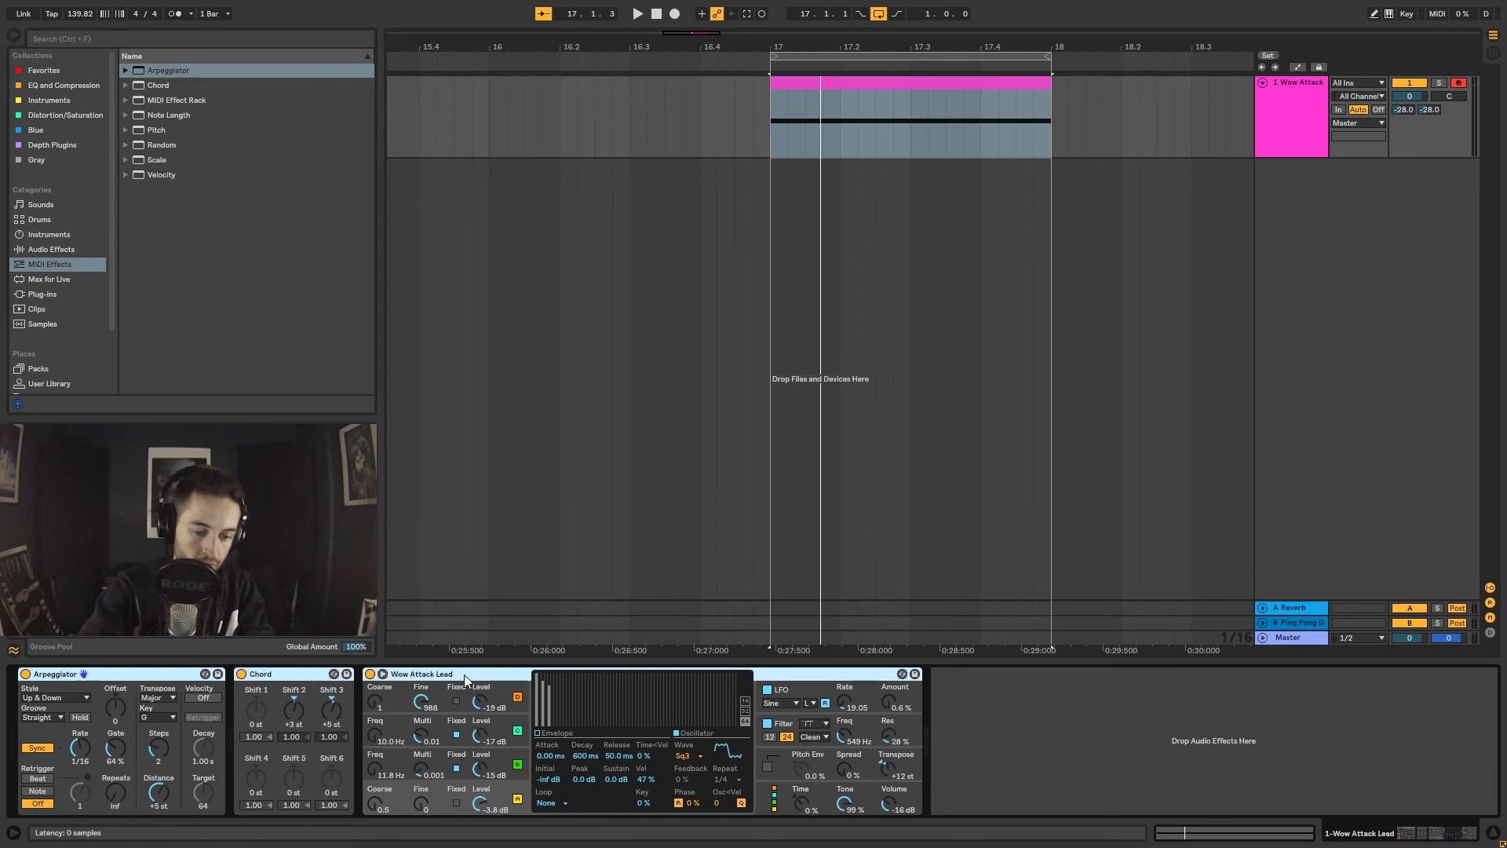
right_click(234, 681)
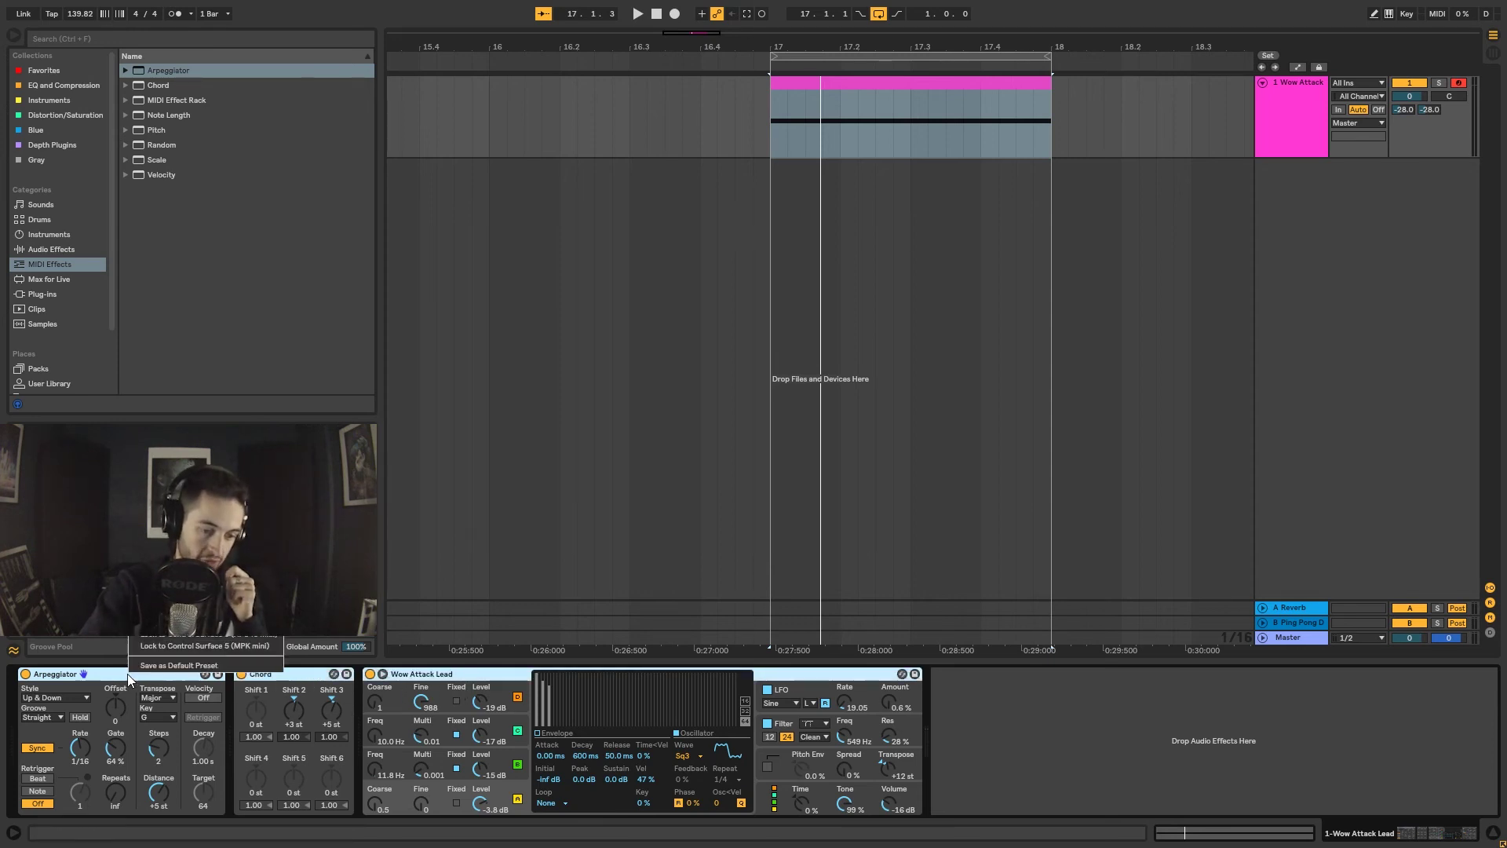
key("ctrl+g")
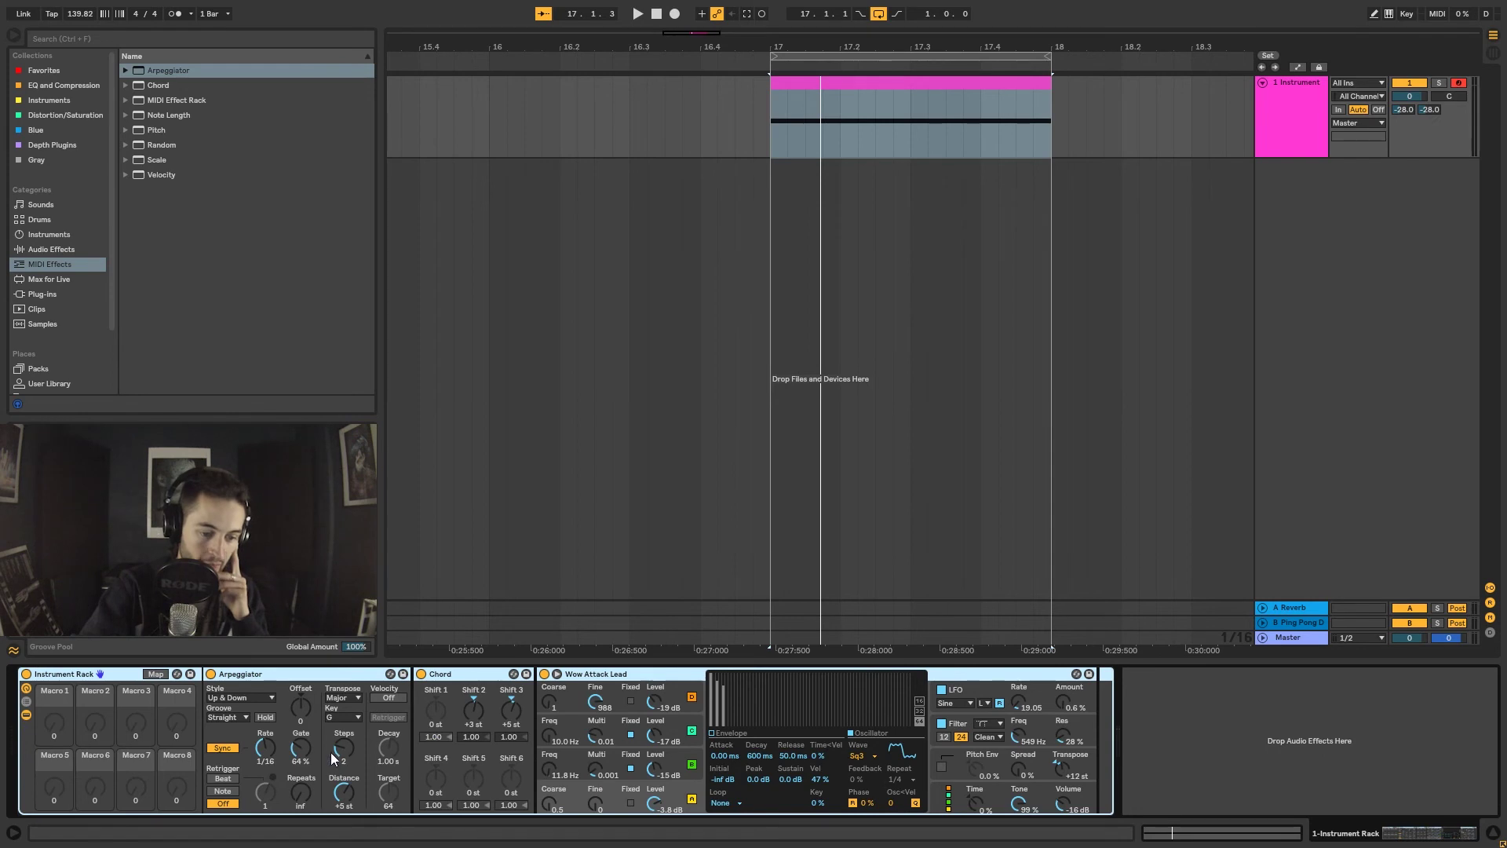
Map the Arpeggiator's Gate to Macro 1, raise it and start playback to listen.
right_click(300, 750)
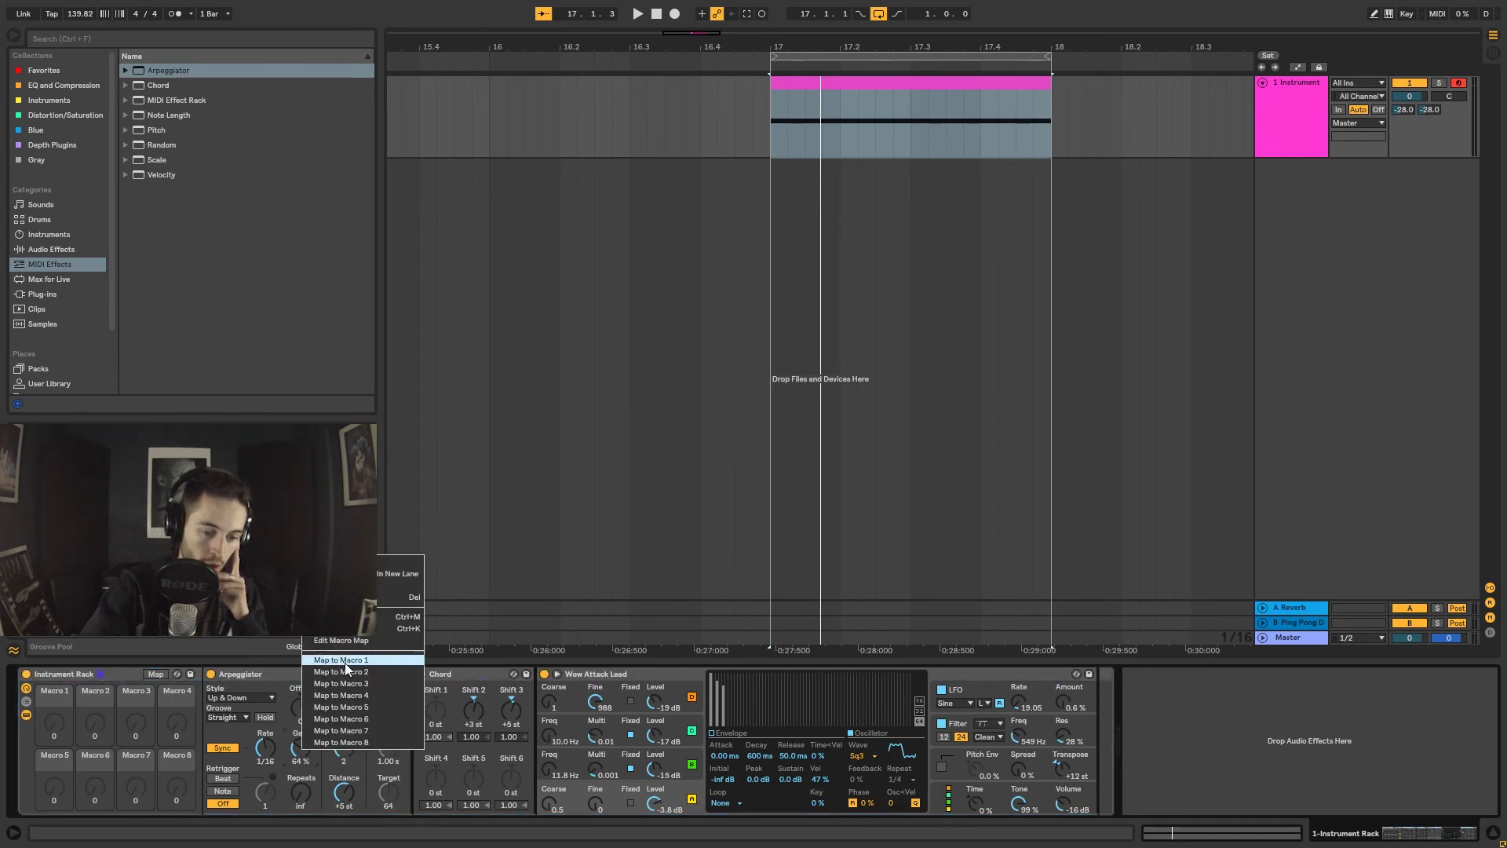
left_click(295, 755)
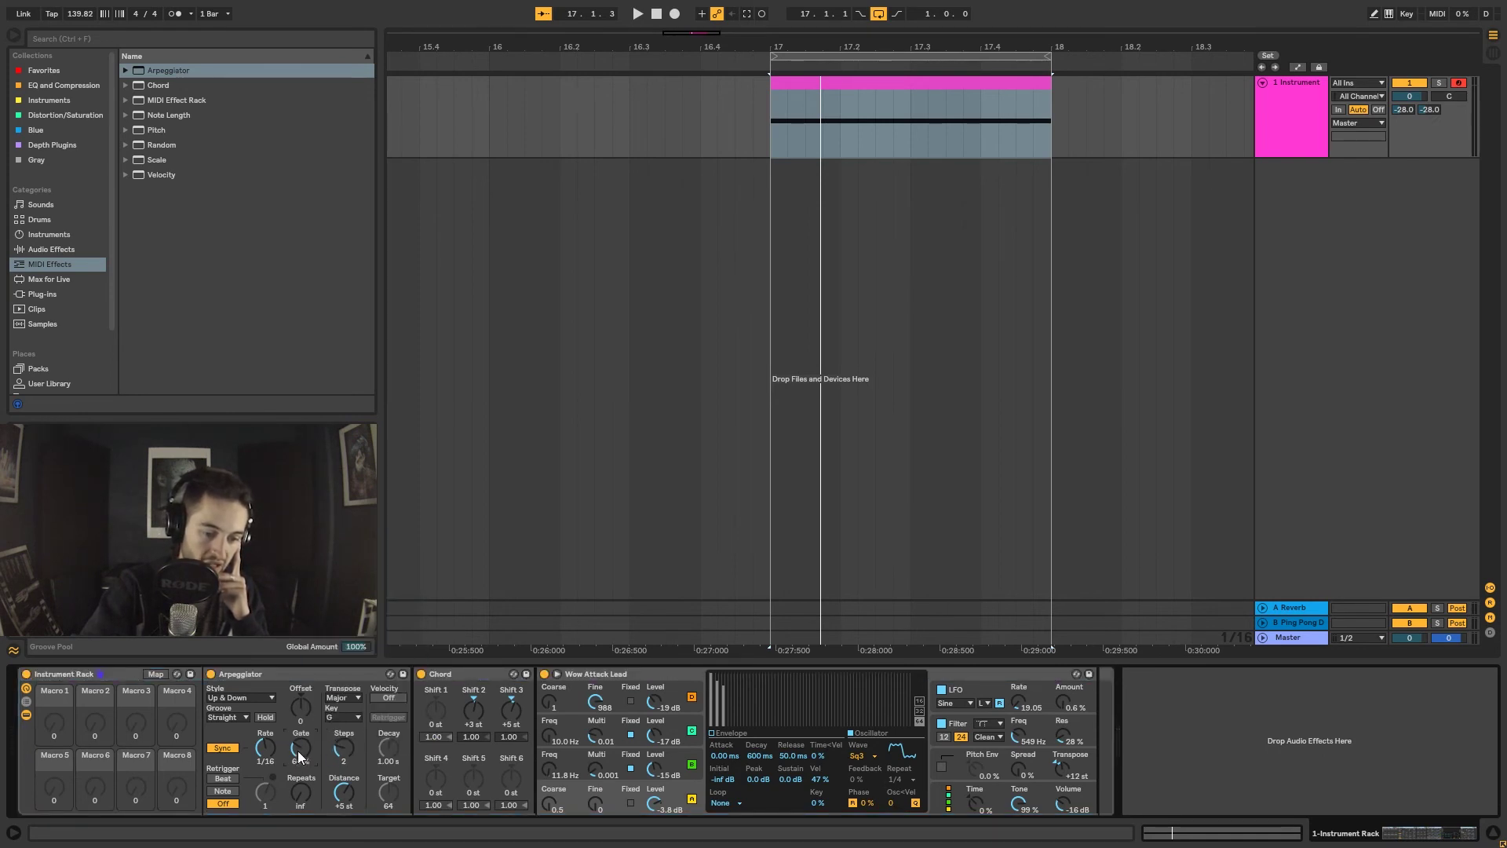
right_click(304, 748)
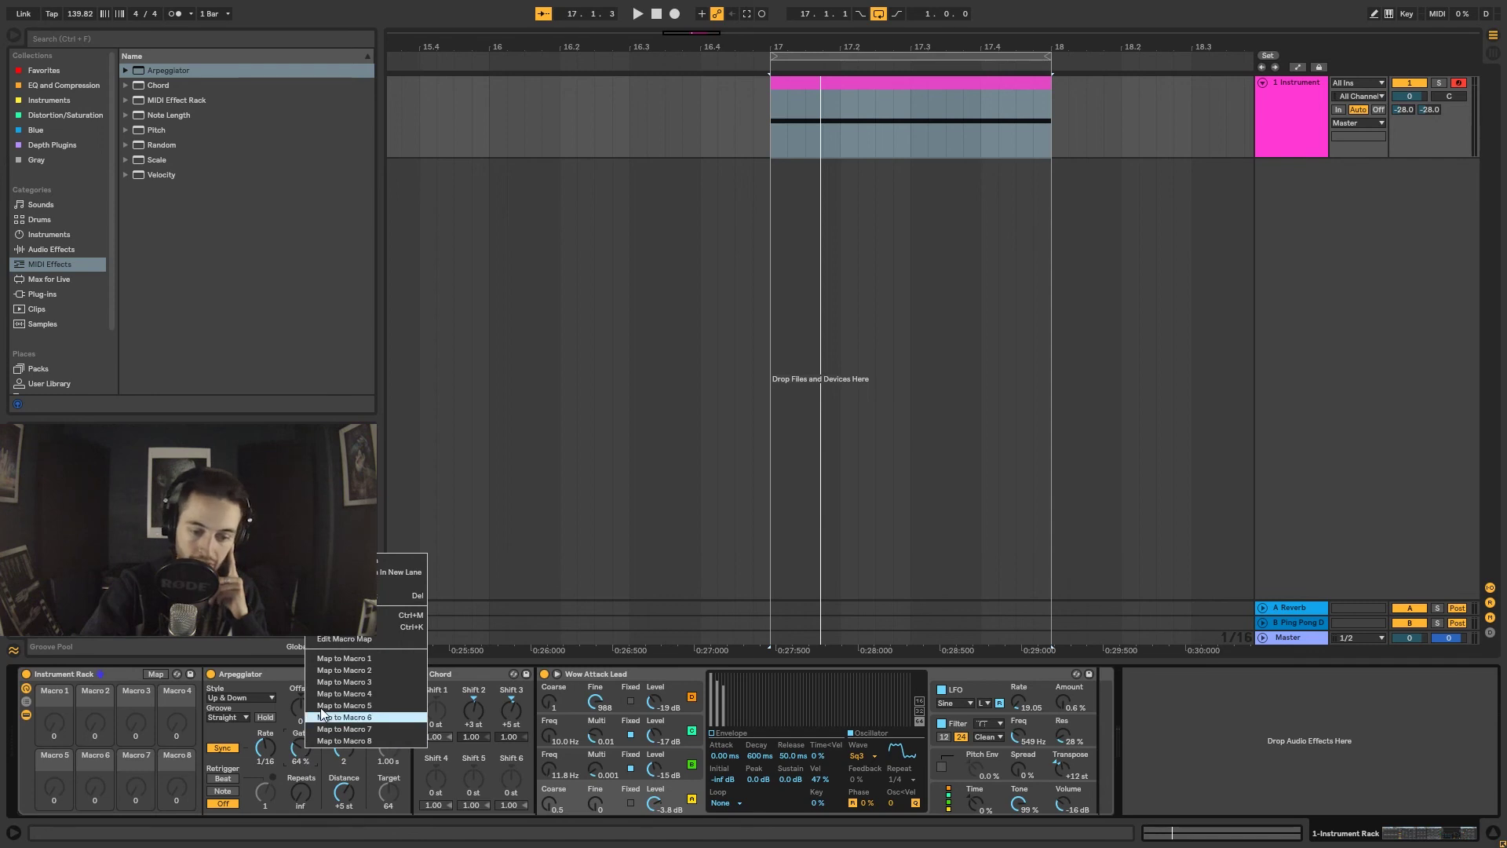
left_click(340, 661)
mouse_move(58, 722)
left_mouse_down()
mouse_move(54, 691)
mouse_move(53, 721)
left_mouse_up()
key("space")
key("space")
Map the Arpeggiator's Transp. Steps to Macro 2 and set it to 3.
right_click(338, 748)
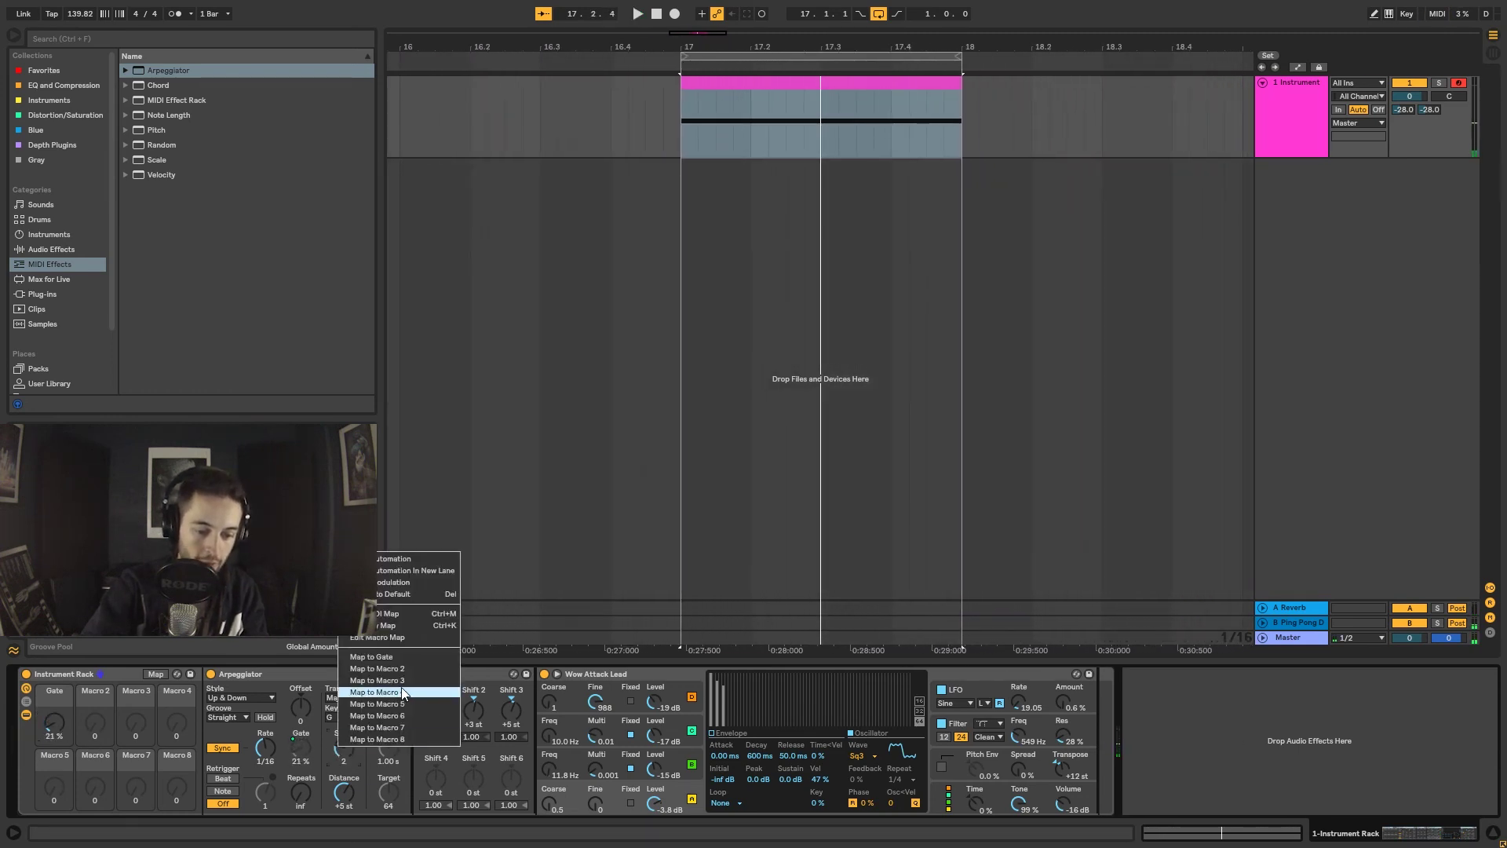
left_click(411, 669)
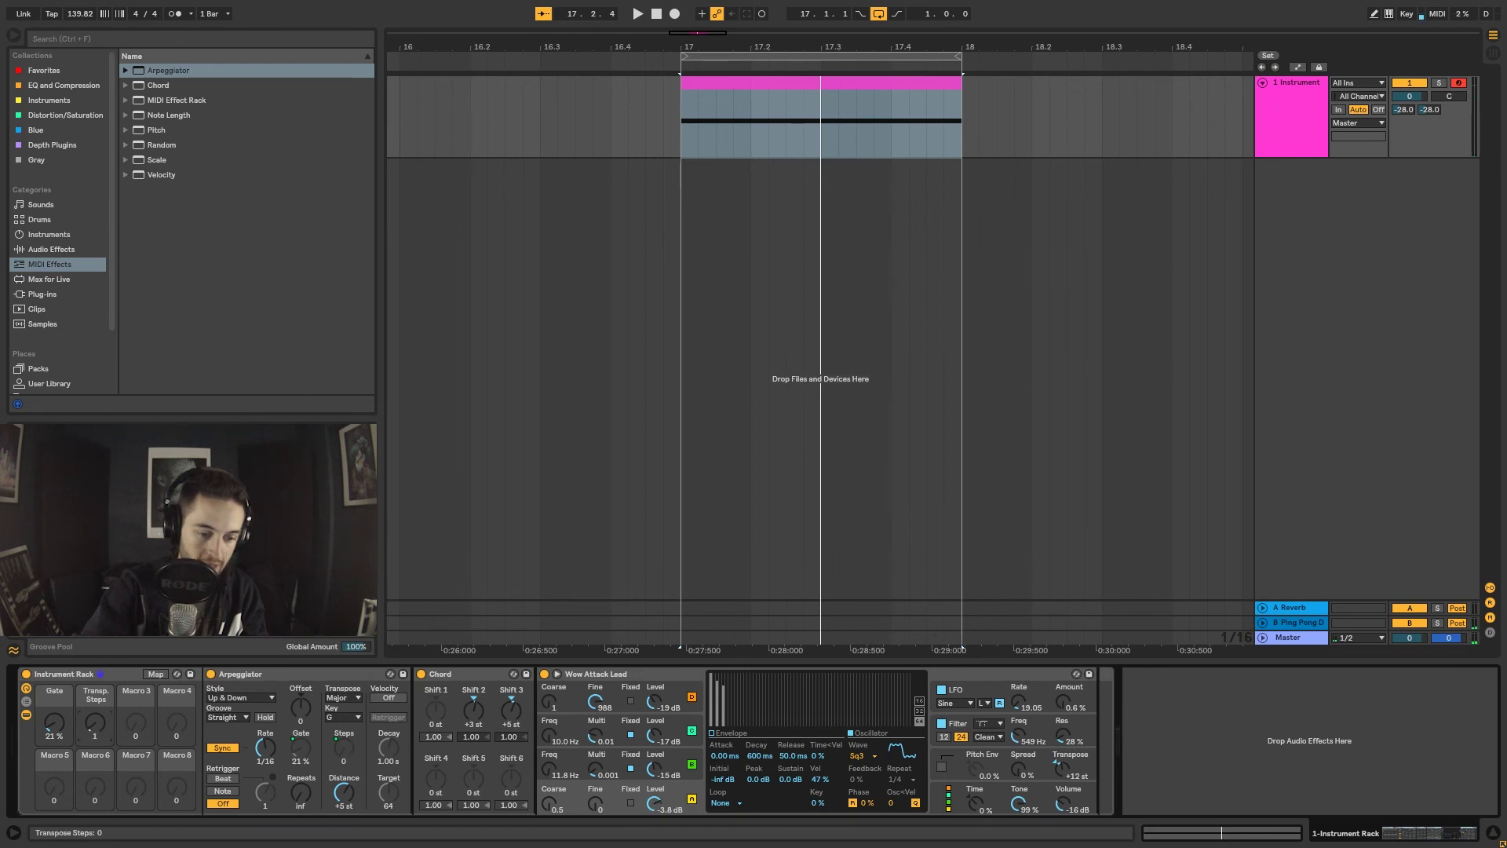
key("space")
left_click_drag(95, 738, 56, 720)
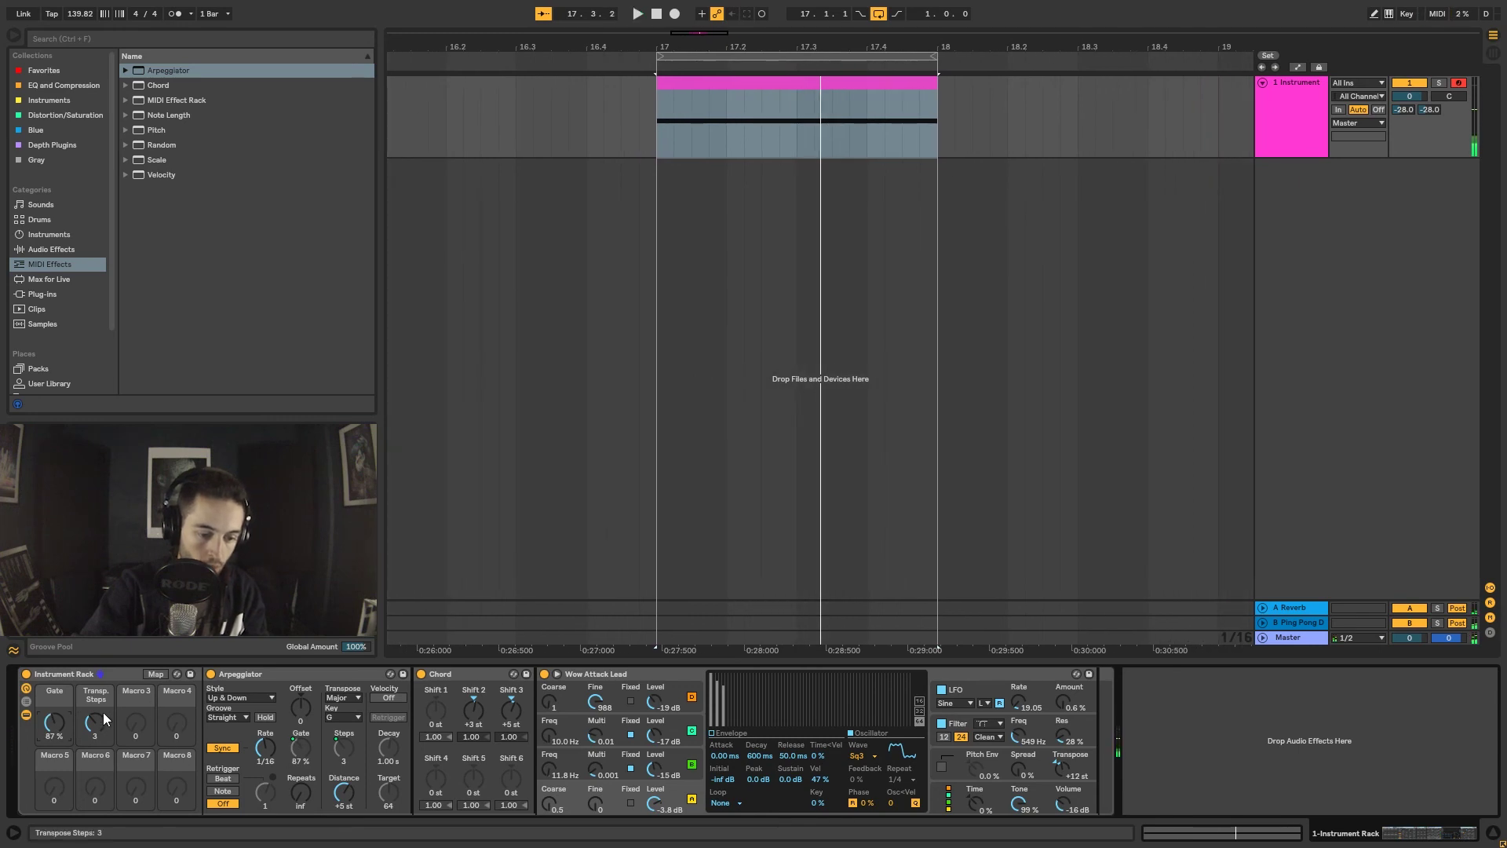
Map the Arpeggiator's Transp. Dist. to Macro 3, set it to -8 st, then stop playback.
right_click(348, 800)
left_click(393, 739)
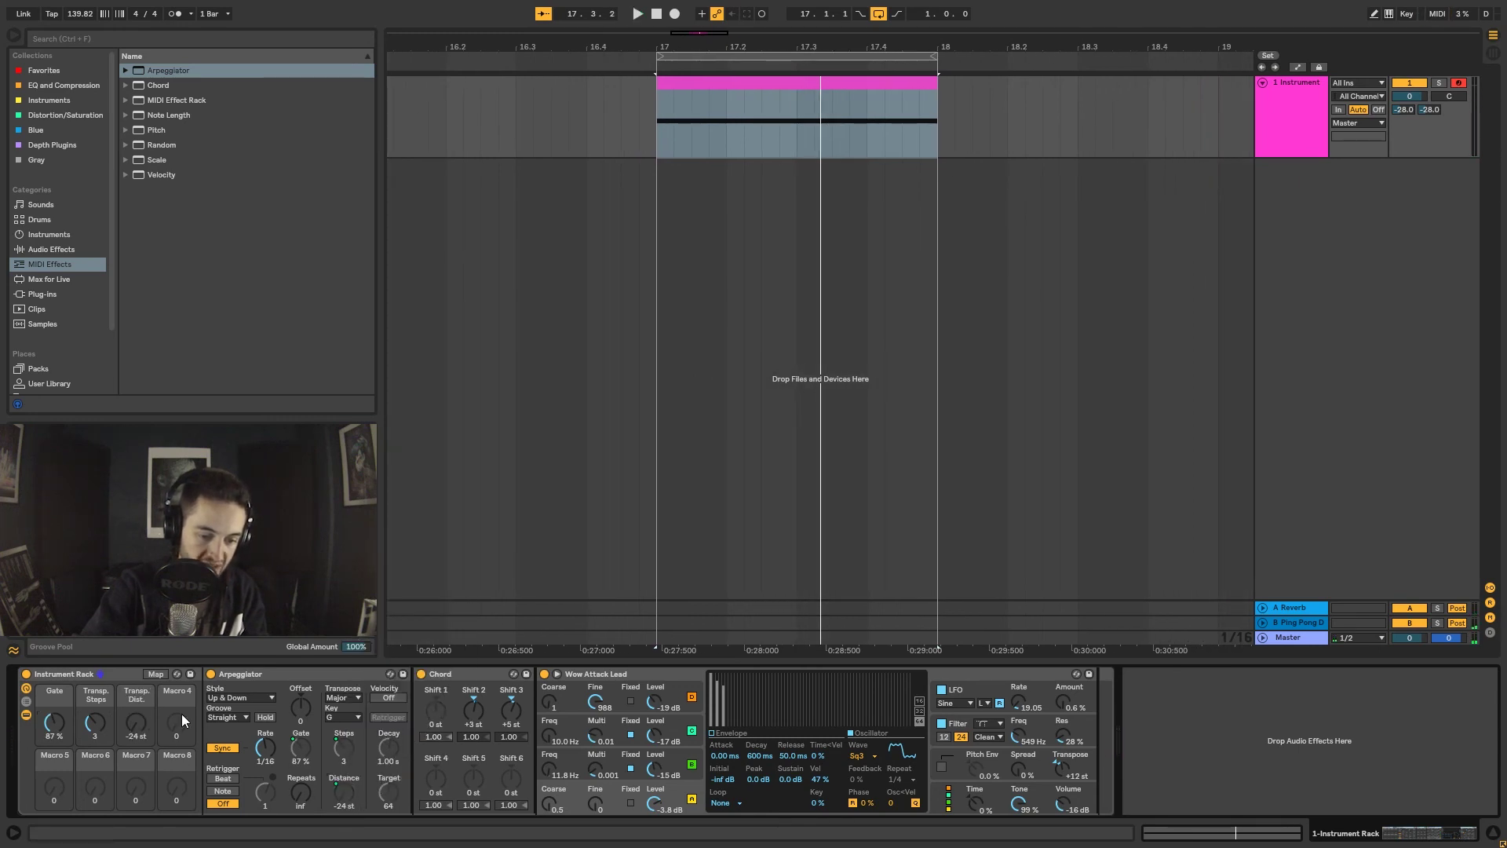
key("space")
left_click_drag(136, 723, 54, 771)
key("space")
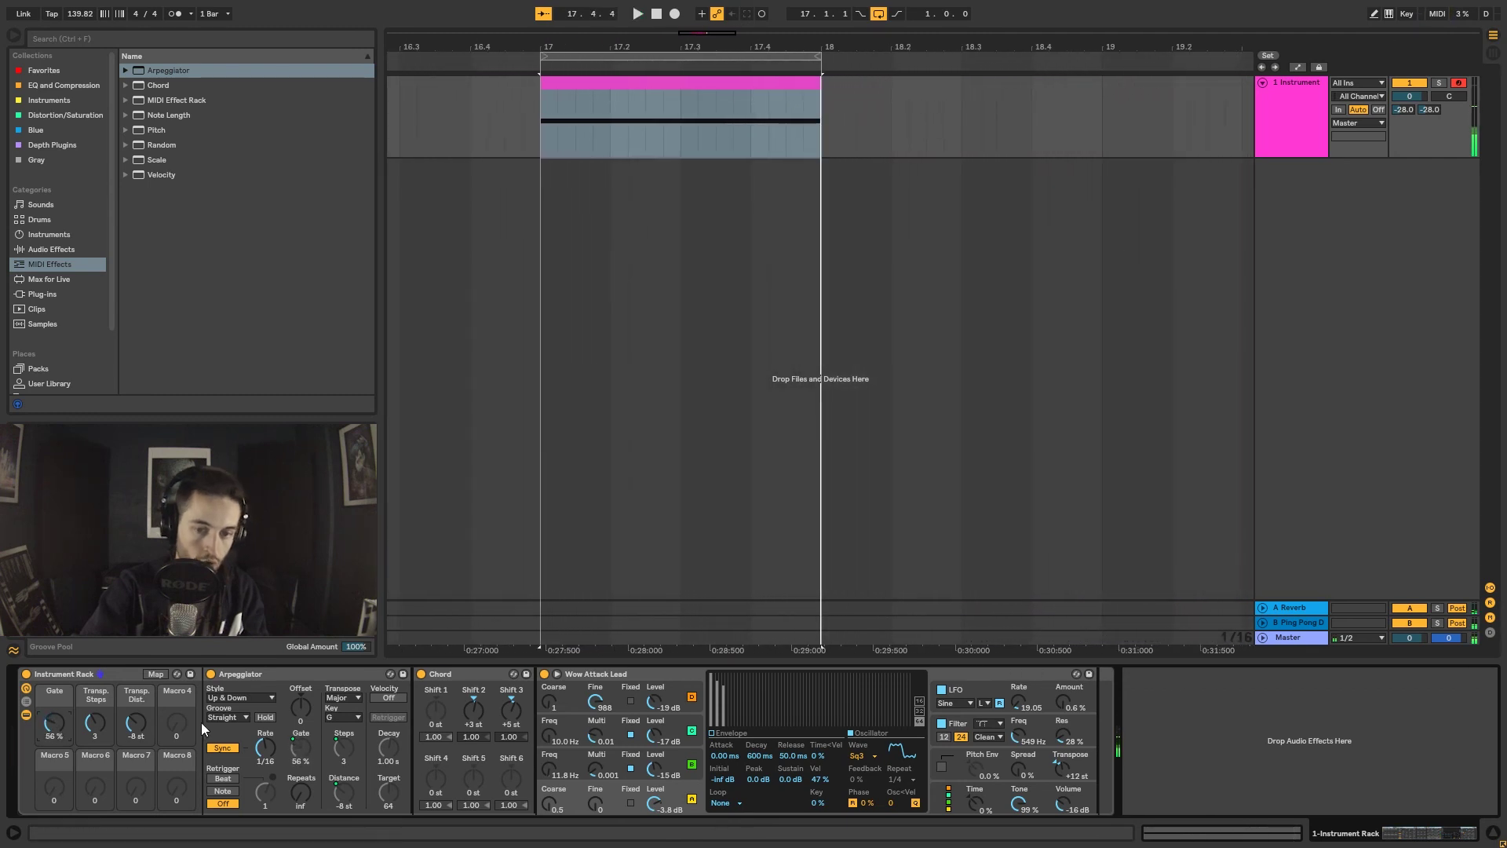
In MIDI Map mode, assign the Gate, Transp. Steps and Transp. Dist. macros to CC 1, 2 and 3.
left_click(1436, 13)
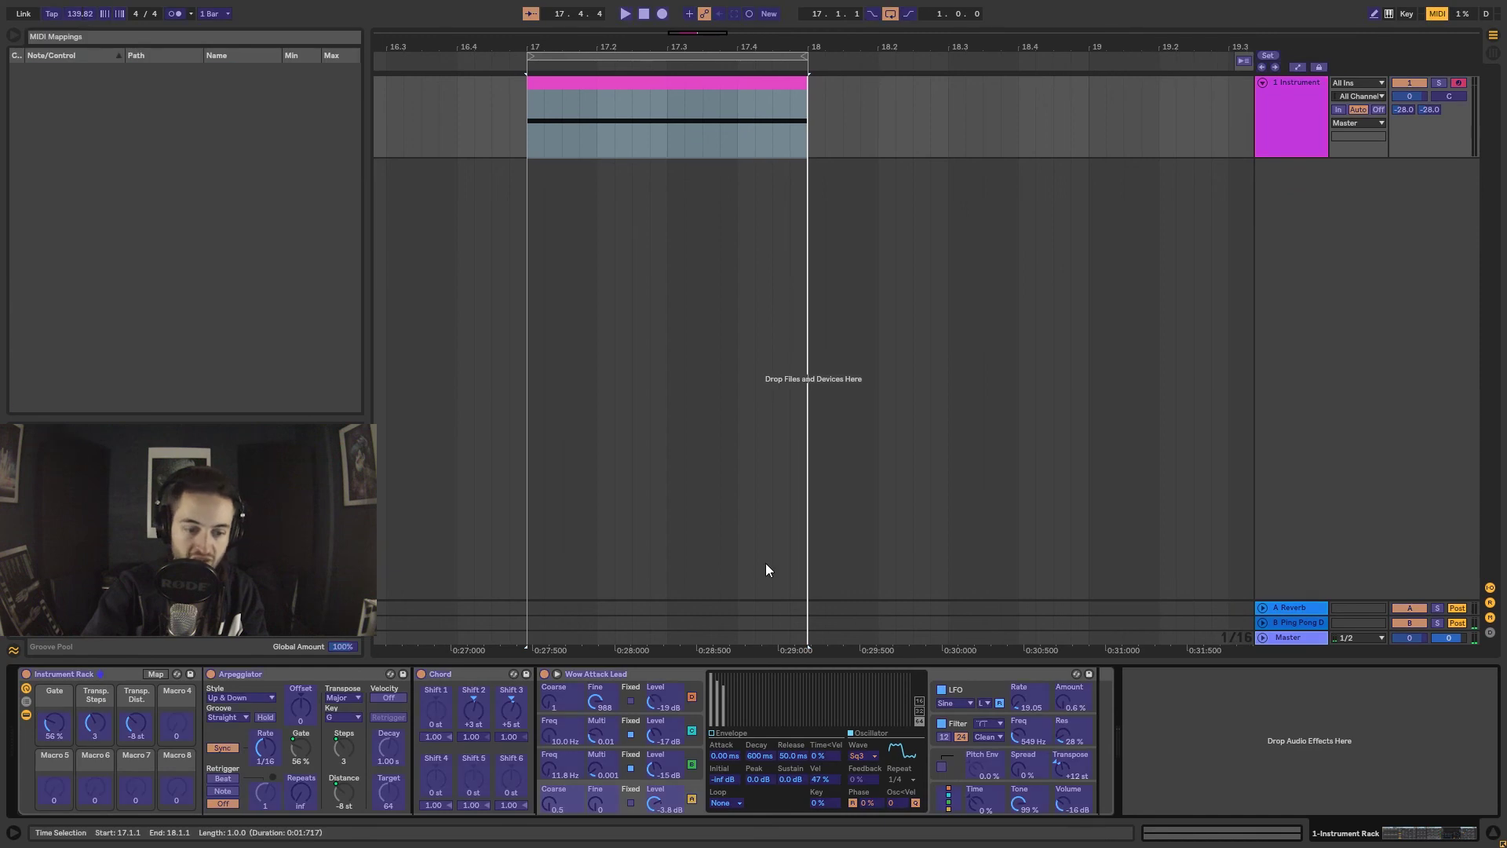
left_click(53, 726)
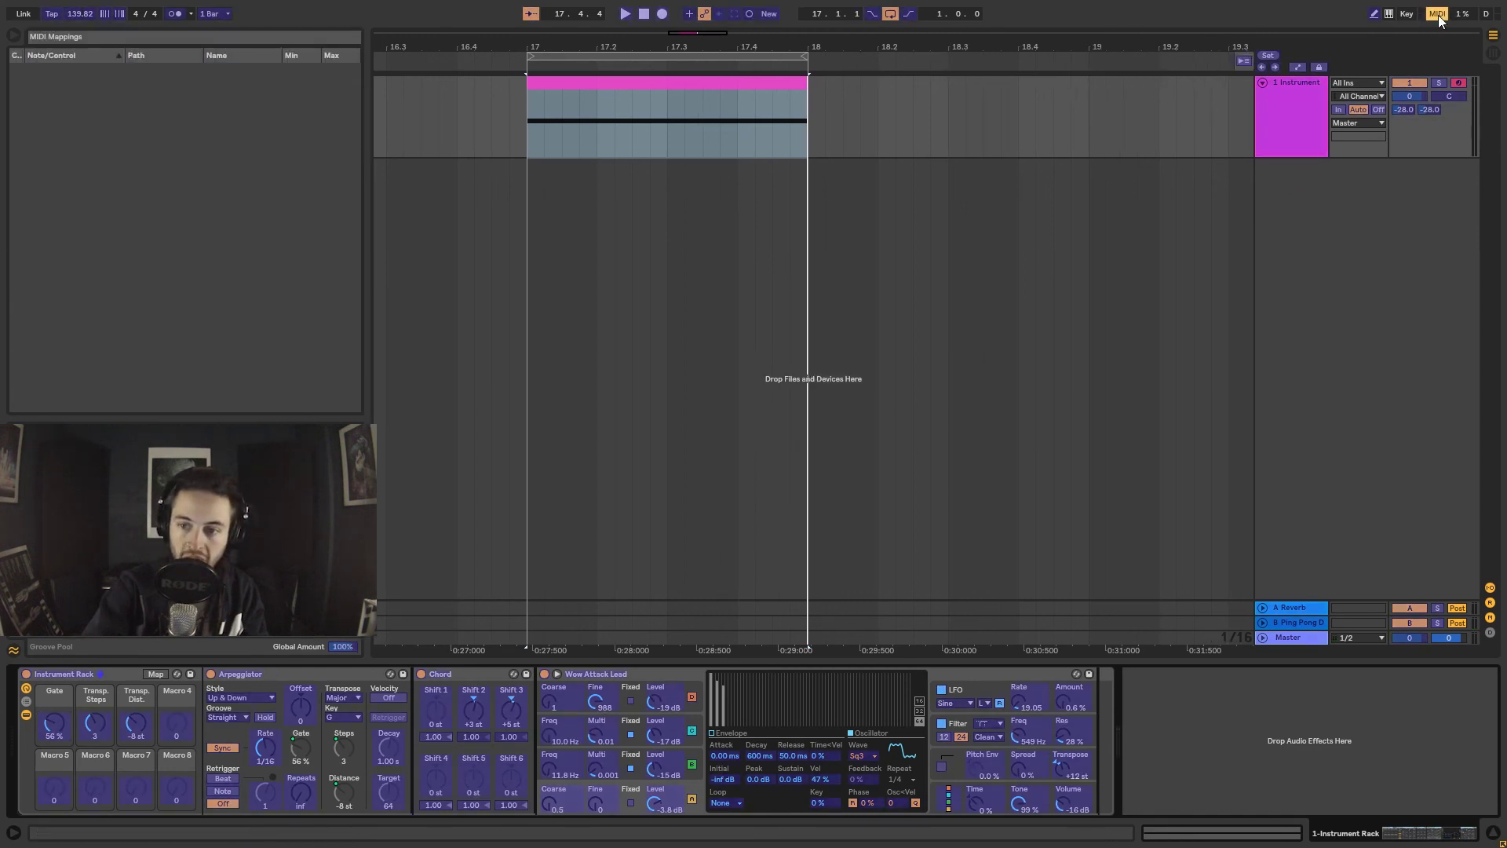
left_click(53, 728)
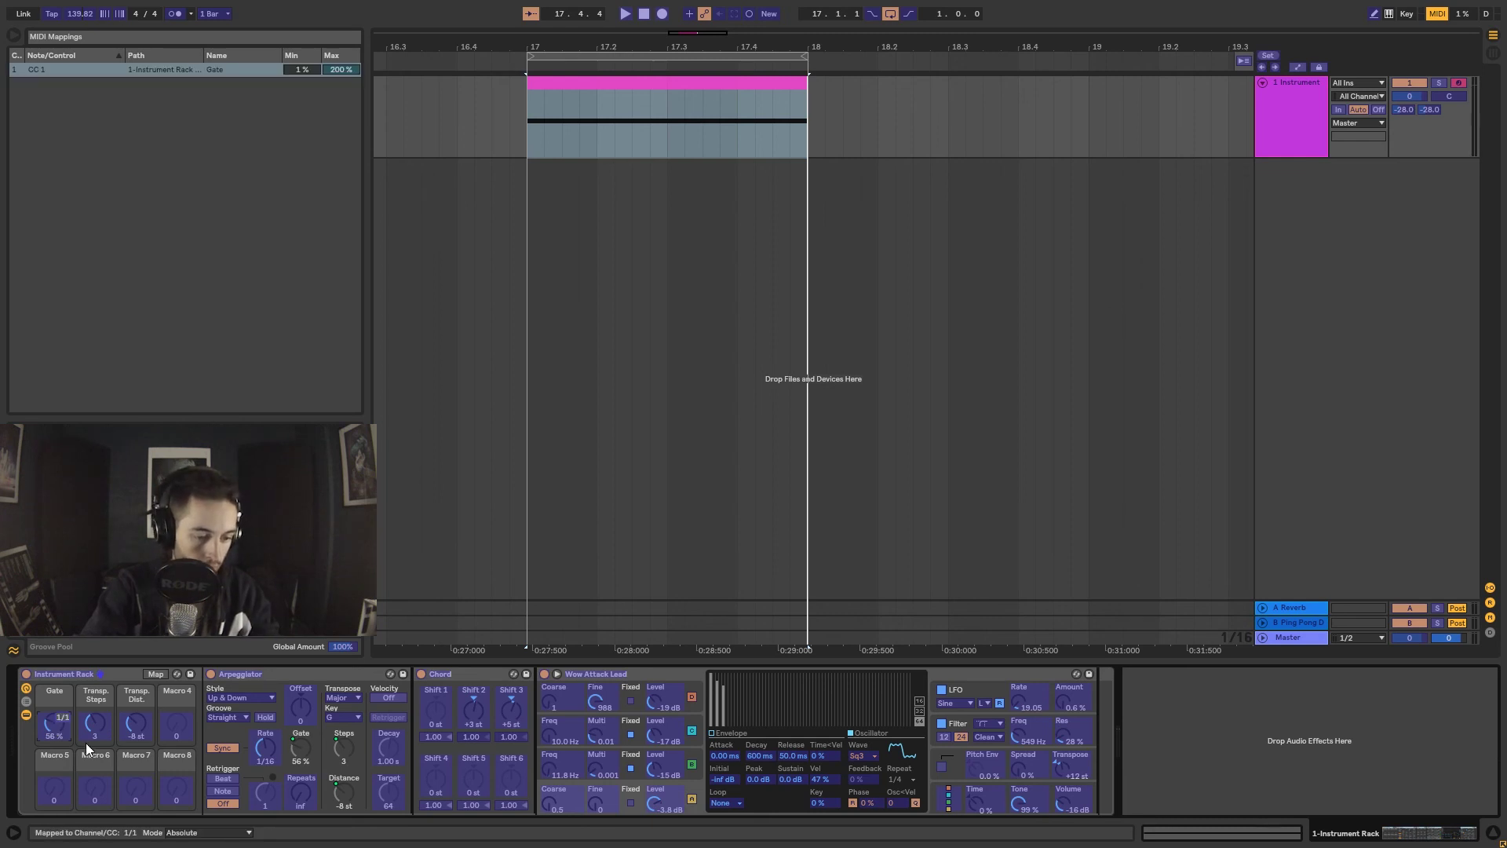
left_click(95, 724)
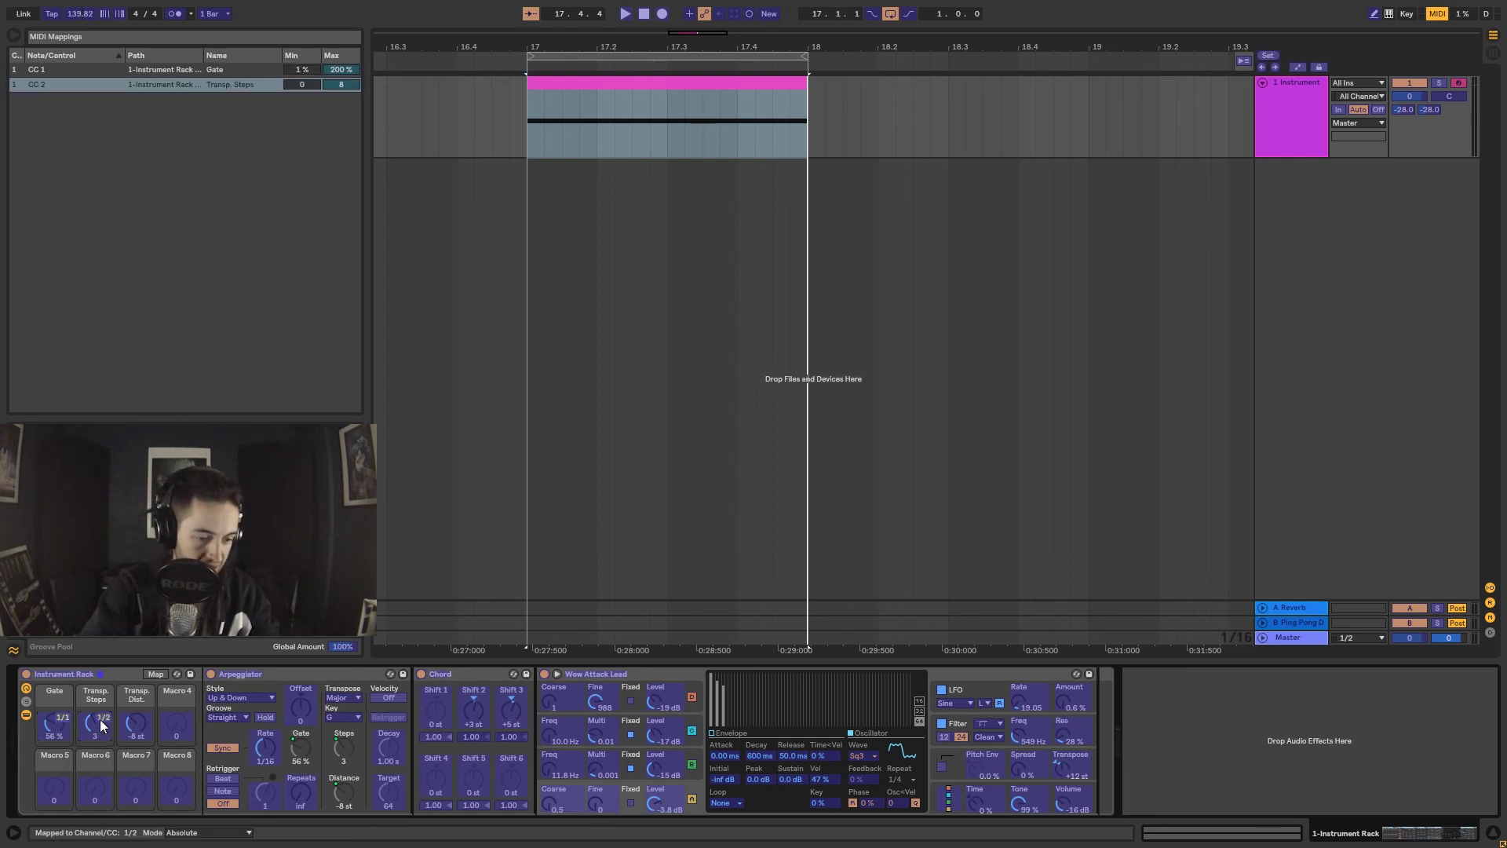
left_click(138, 723)
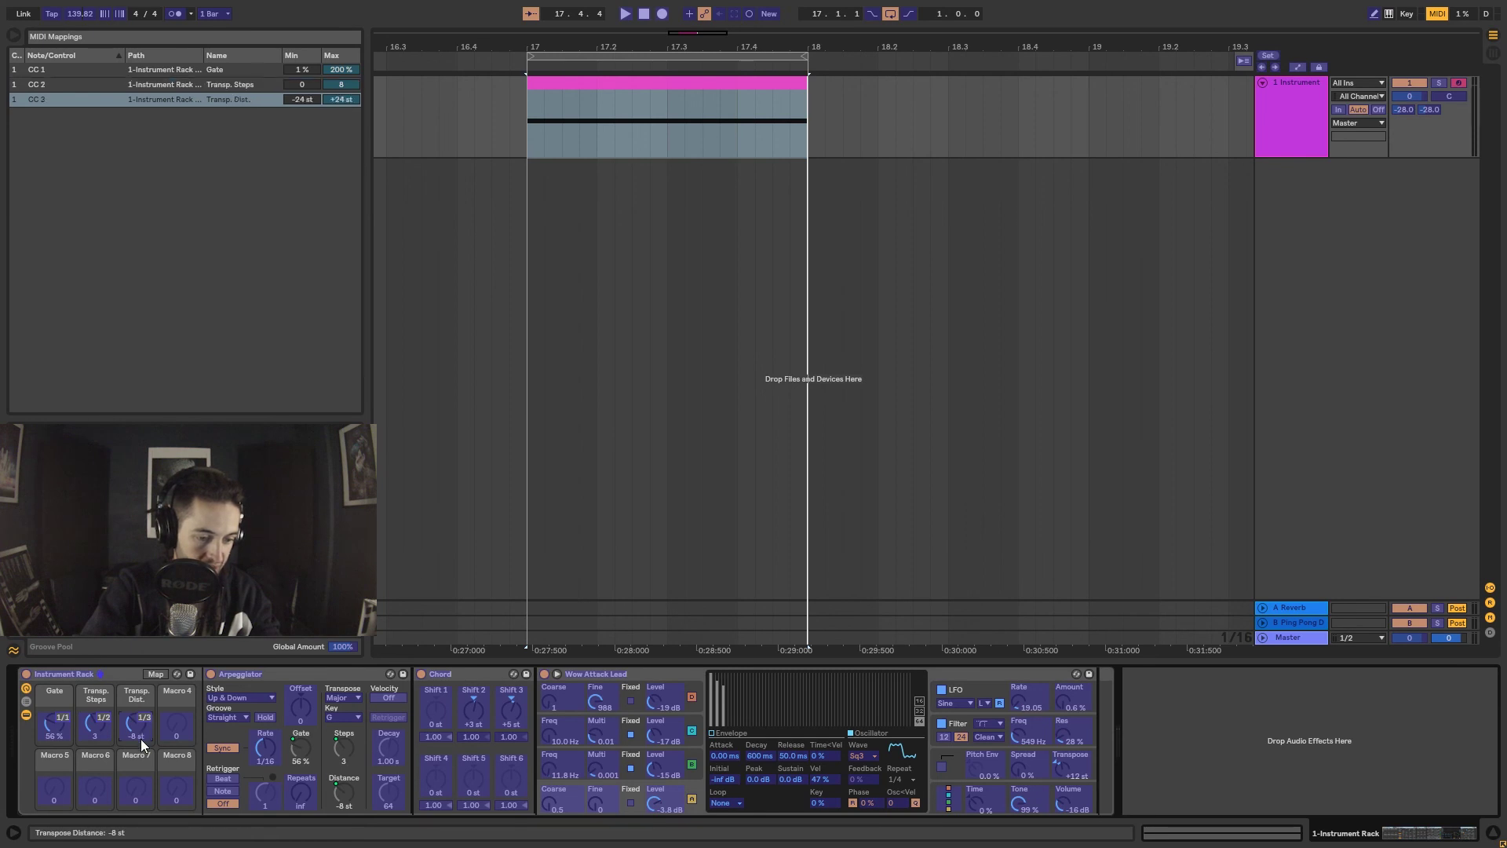
left_click(1434, 14)
key("space")
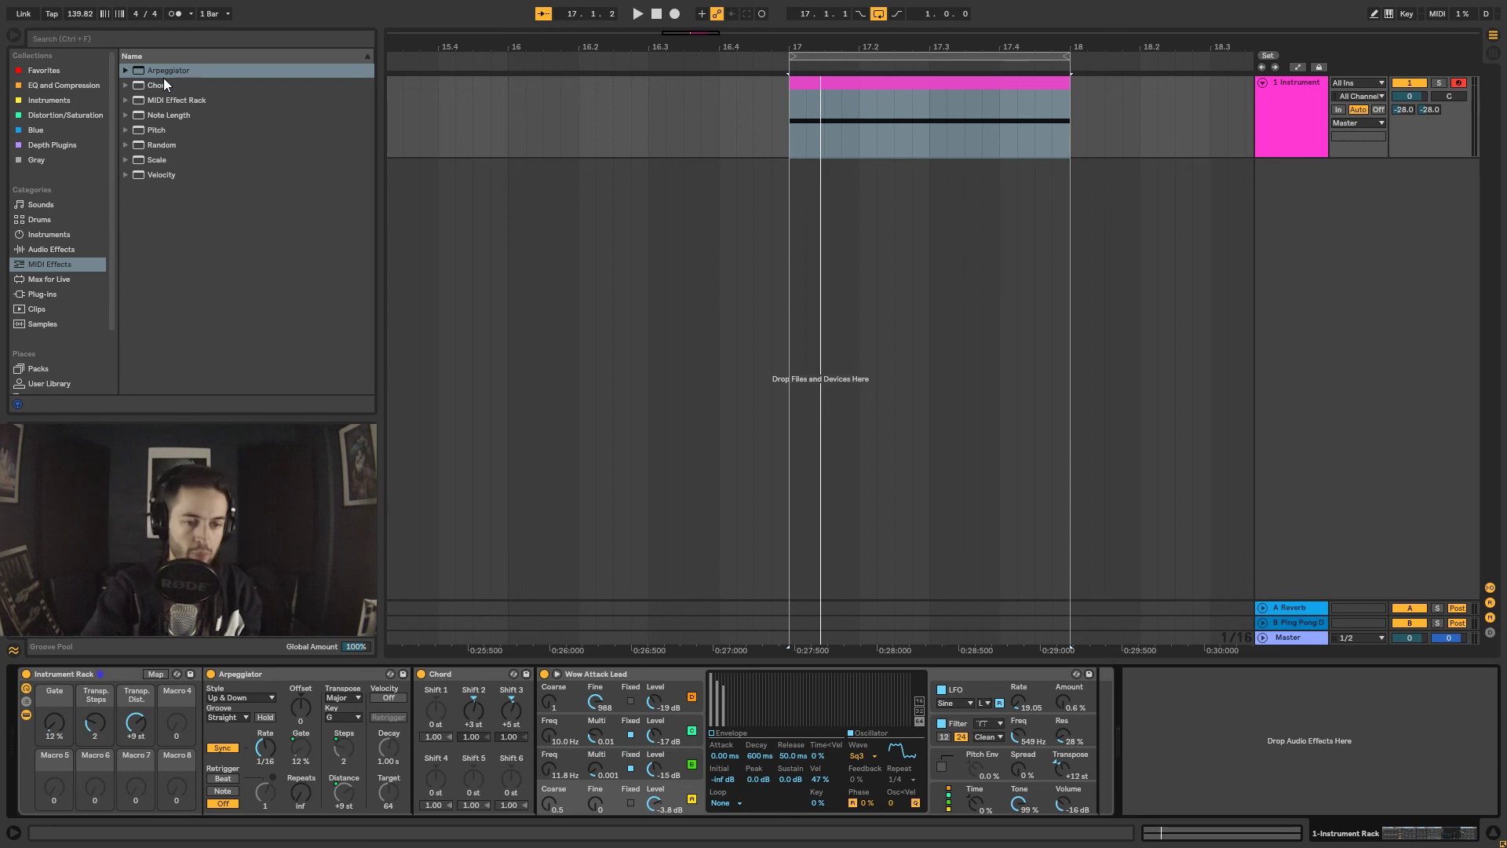
Check that the Arpeggiator's Gate knob is macro-controlled, held at 12%.
left_click(300, 755)
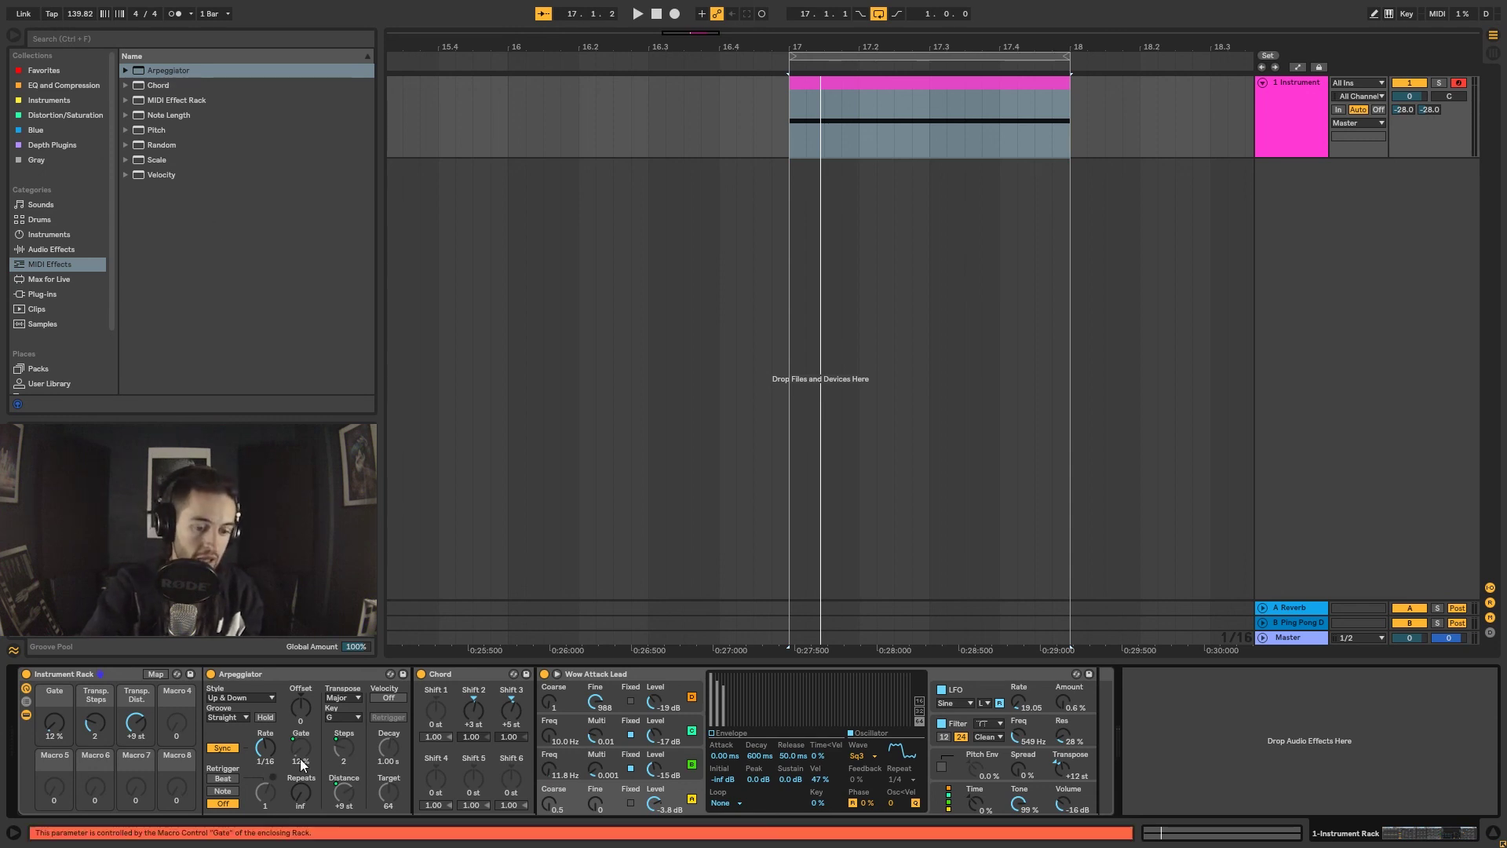